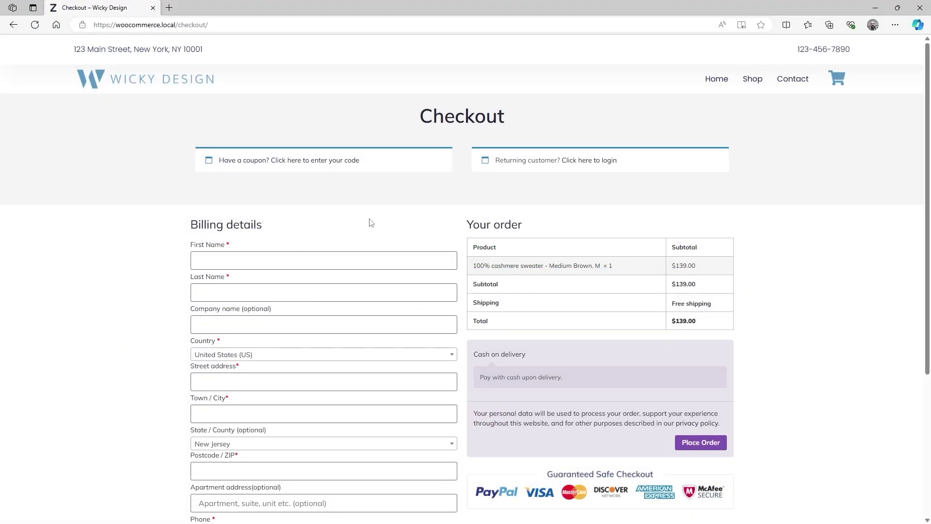
# Look over the store's current checkout page from the billing details down to the footer
pyautogui.scroll(-5, 371, 218)
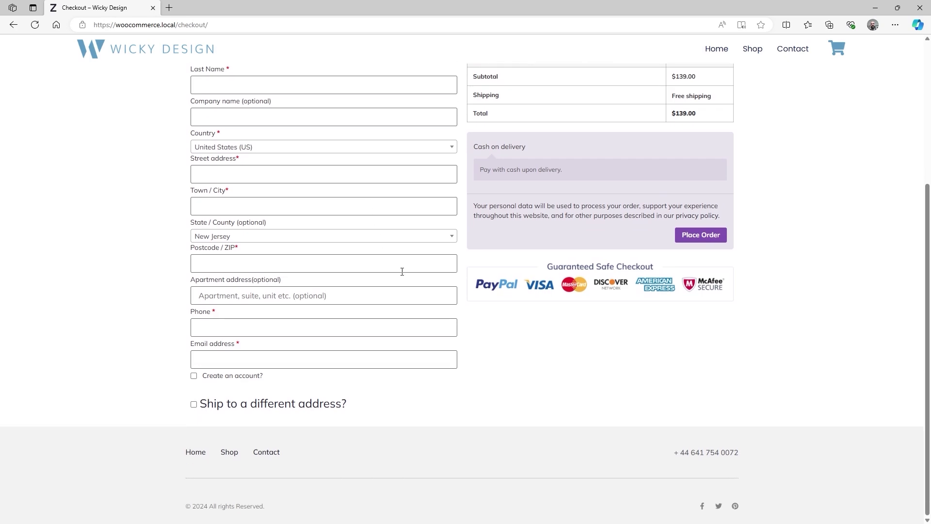
pyautogui.scroll(4, 382, 254)
pyautogui.scroll(1, 424, 294)
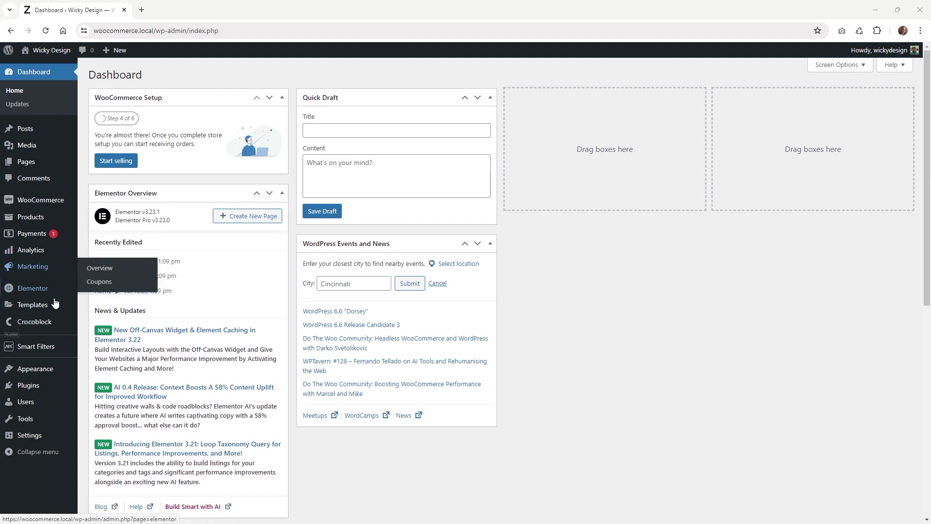
# Review the JetWooBuilder widget settings in JetPlugins Settings, down to the checkout, thank you and account page widgets
pyautogui.moveTo(38, 326)
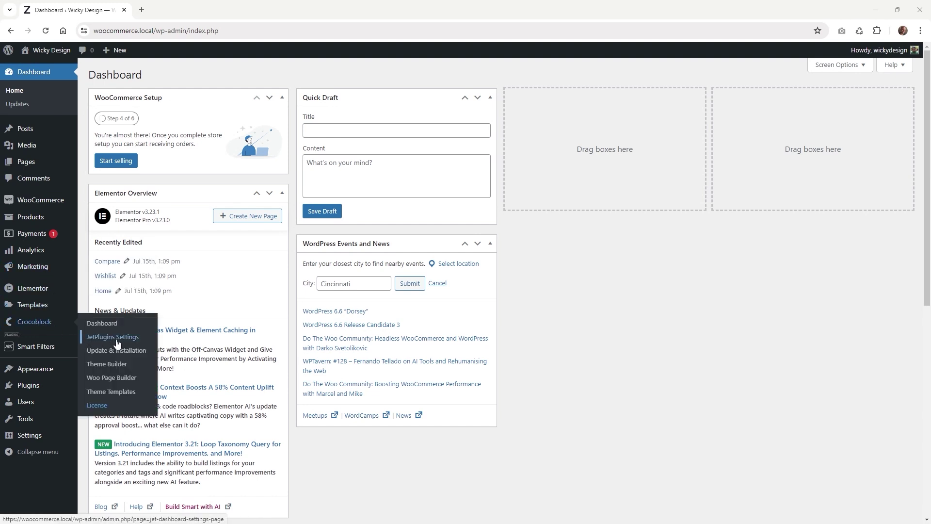
pyautogui.click(116, 343)
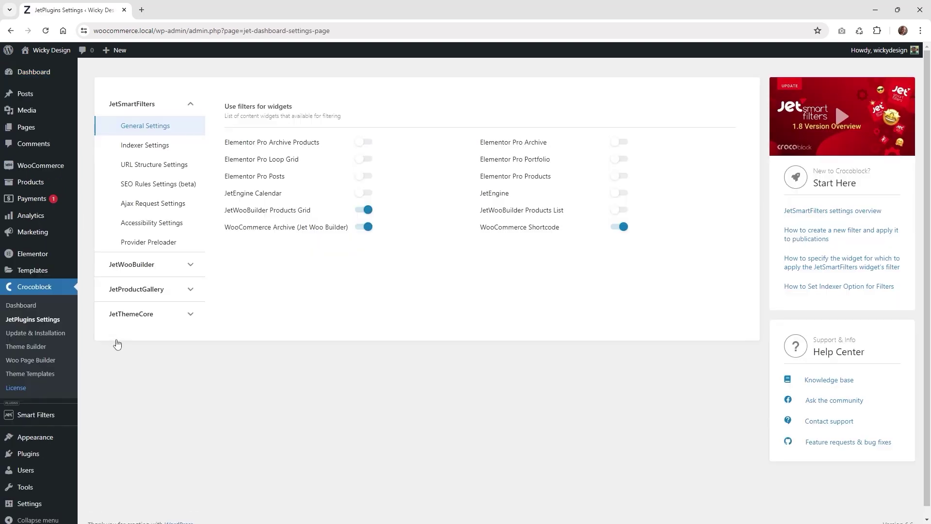
pyautogui.click(130, 266)
pyautogui.click(139, 305)
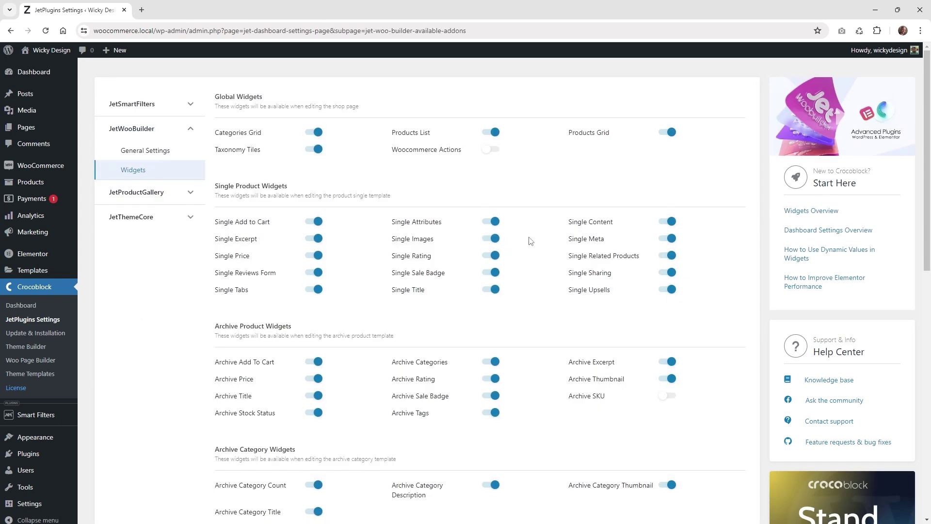
pyautogui.scroll(-12, 530, 241)
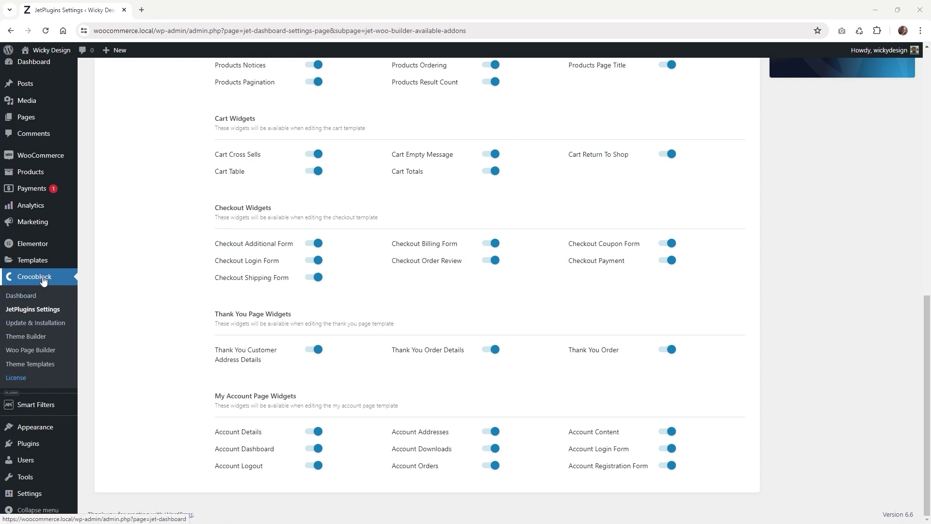
# Create a new Woo Page Builder template for Checkout, named "Checkout Template"
pyautogui.click(30, 350)
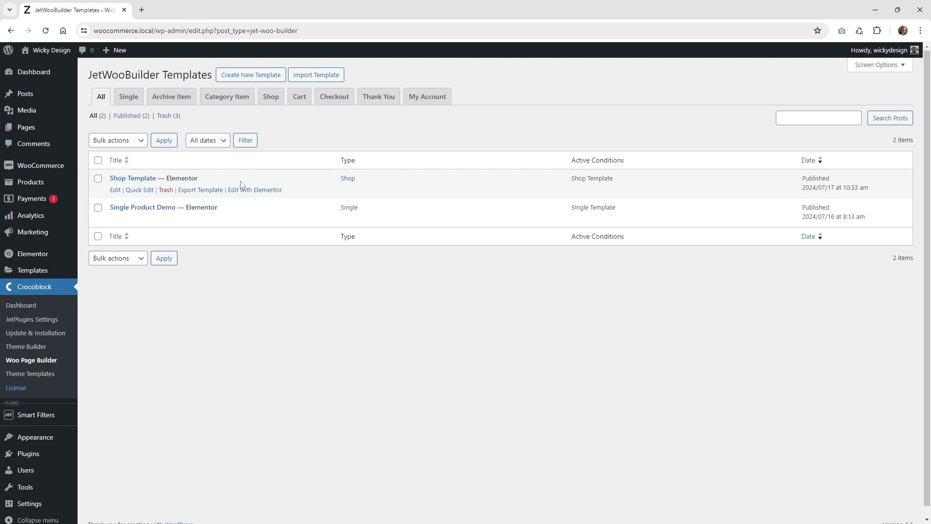
pyautogui.click(254, 81)
pyautogui.click(281, 146)
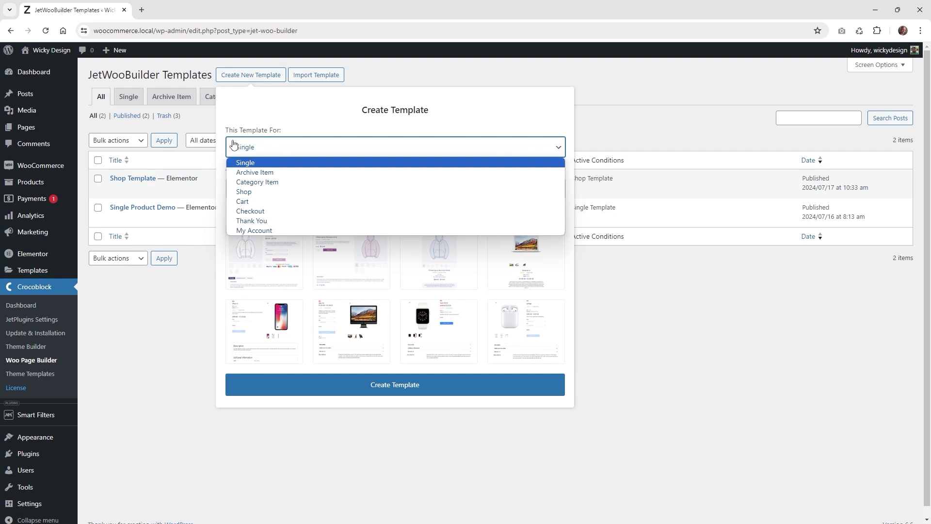
pyautogui.click(261, 212)
pyautogui.click(261, 187)
pyautogui.write('Checkout Template')
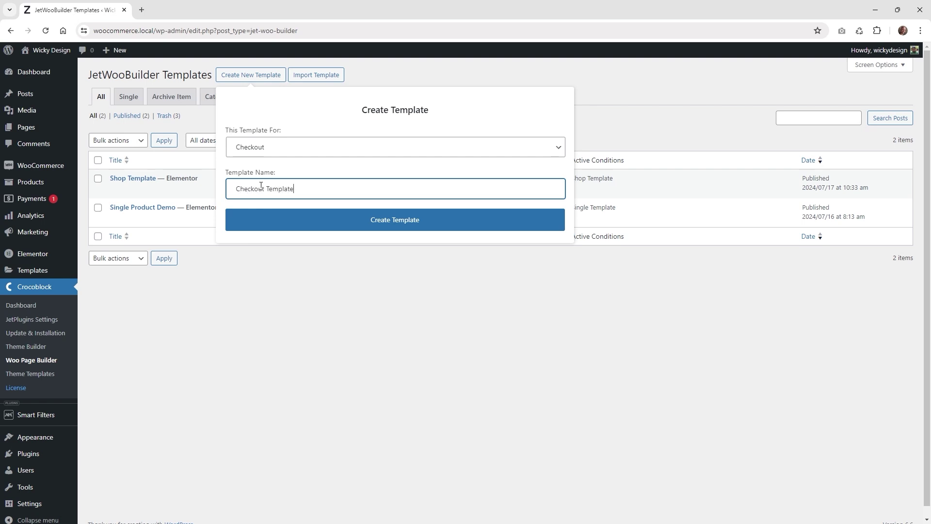
pyautogui.click(372, 221)
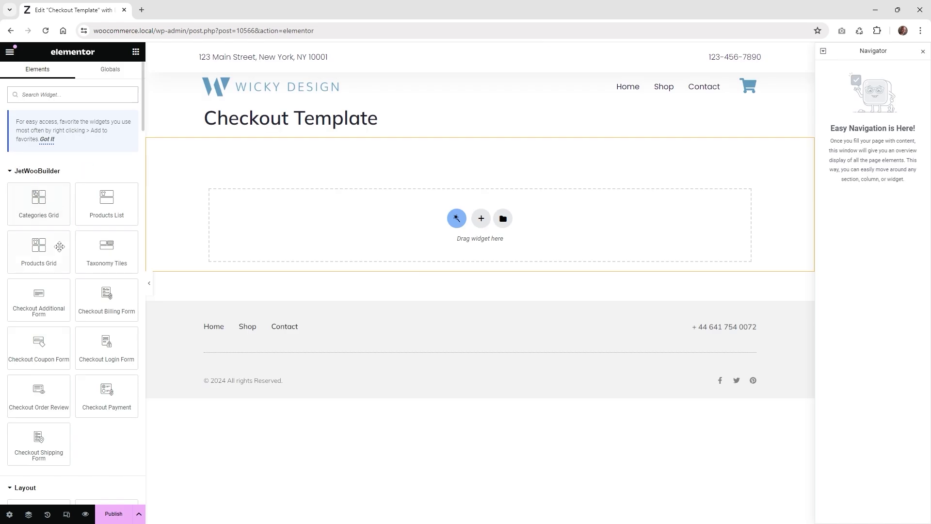
# Add a Flexbox container with two equal columns to the empty template
pyautogui.scroll(-1, 67, 212)
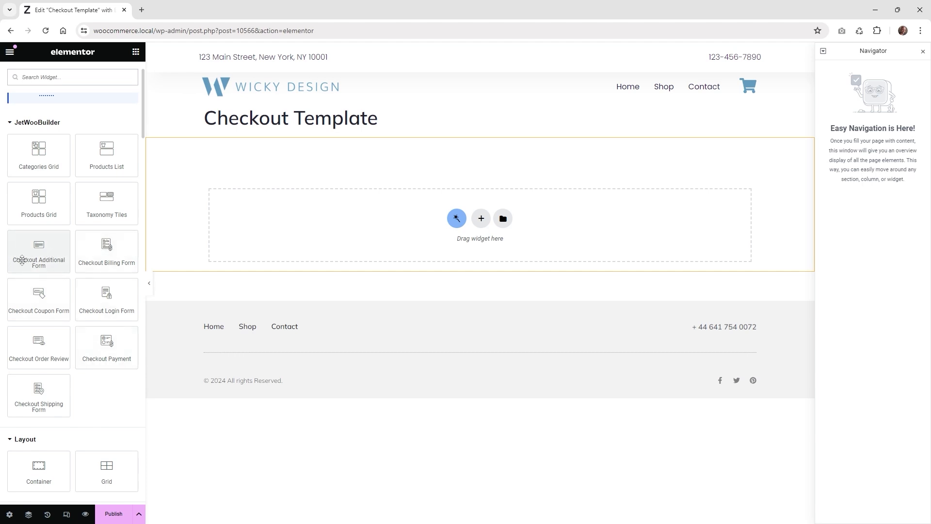
pyautogui.click(482, 220)
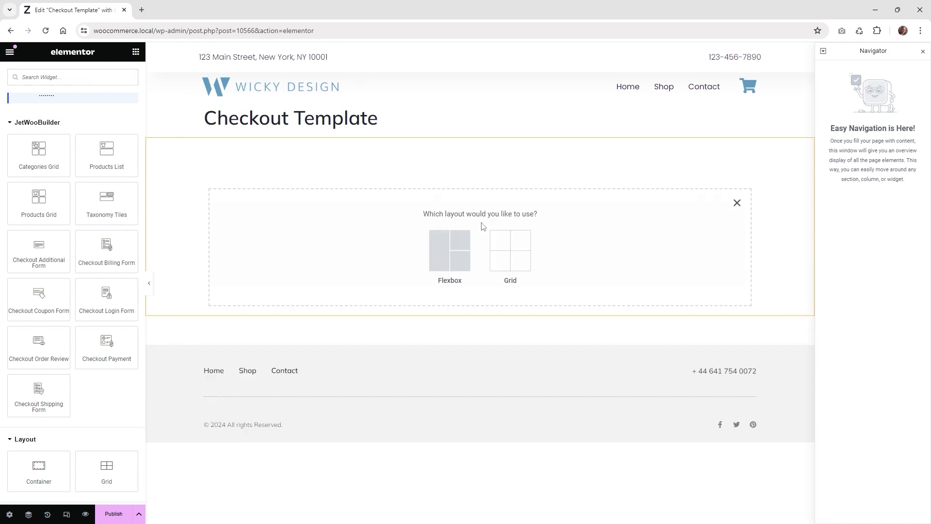
pyautogui.click(450, 252)
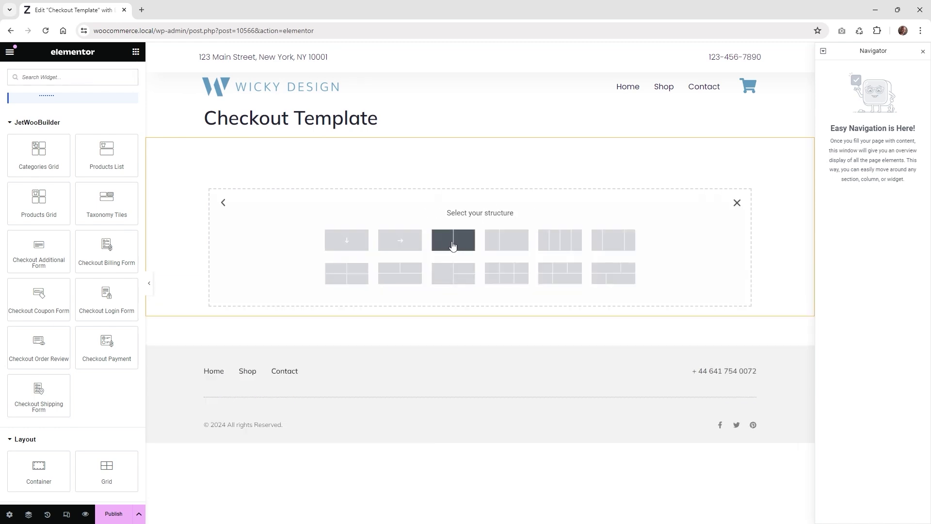
pyautogui.click(453, 246)
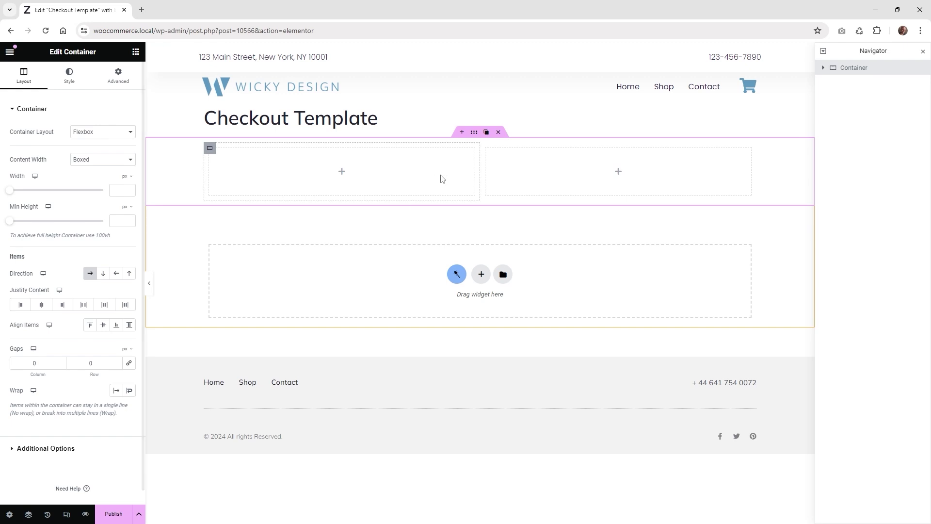
# Add the Checkout Billing Form widget to the first column and the Checkout Shipping Form widget beneath it
pyautogui.click(136, 51)
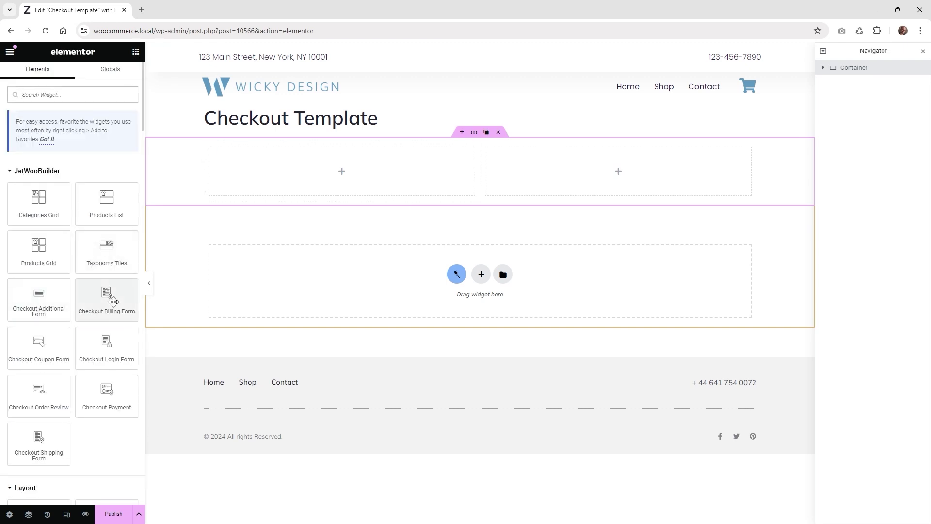
pyautogui.moveTo(108, 301); pyautogui.dragTo(318, 175)
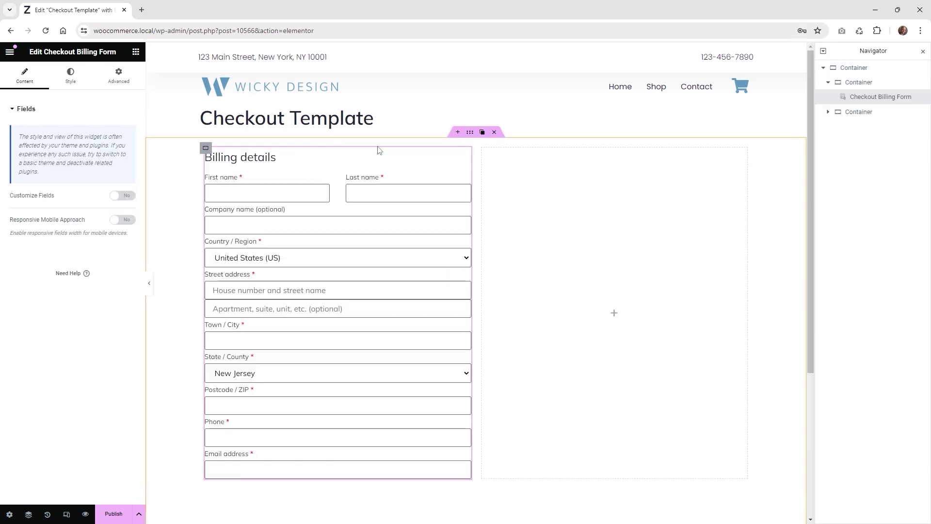
pyautogui.click(136, 51)
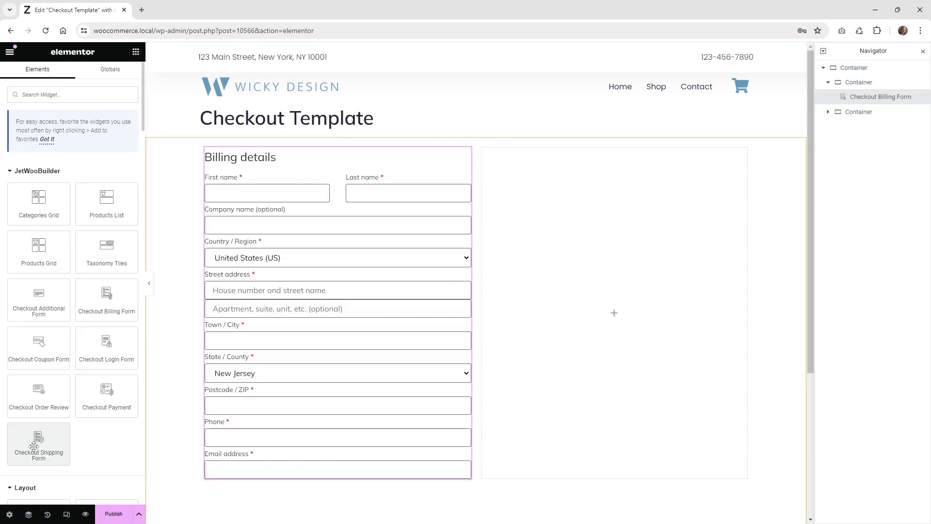
pyautogui.moveTo(33, 446); pyautogui.dragTo(298, 480)
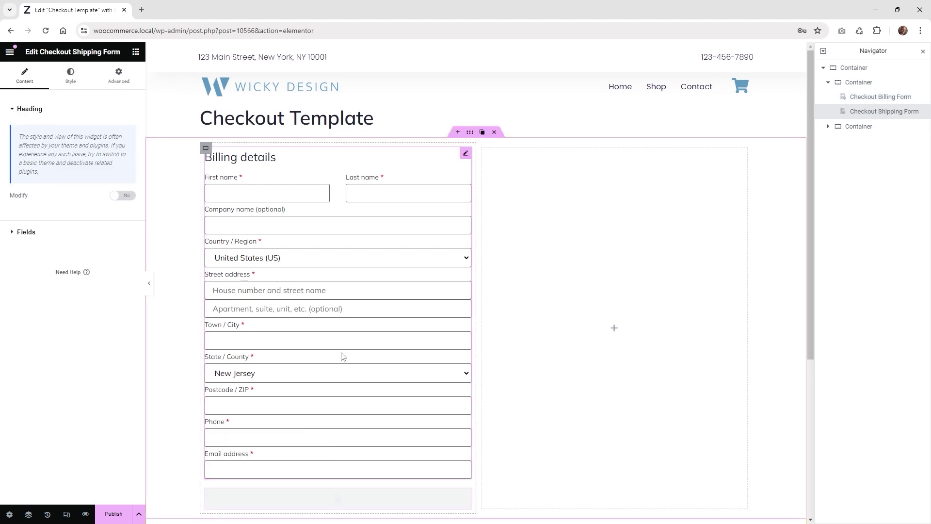
# Switch the "Ship to a different address?" option off and back on to check how the shipping fields behave
pyautogui.scroll(-4, 345, 345)
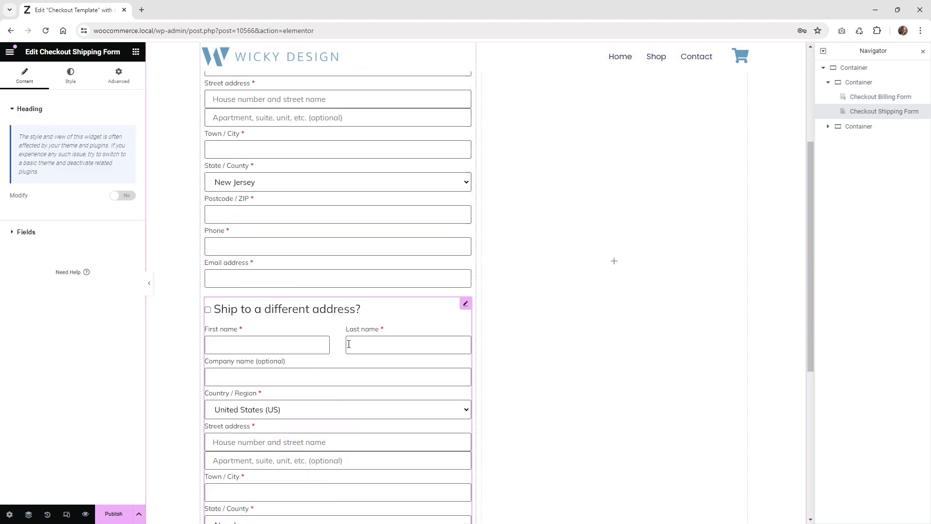
pyautogui.click(209, 307)
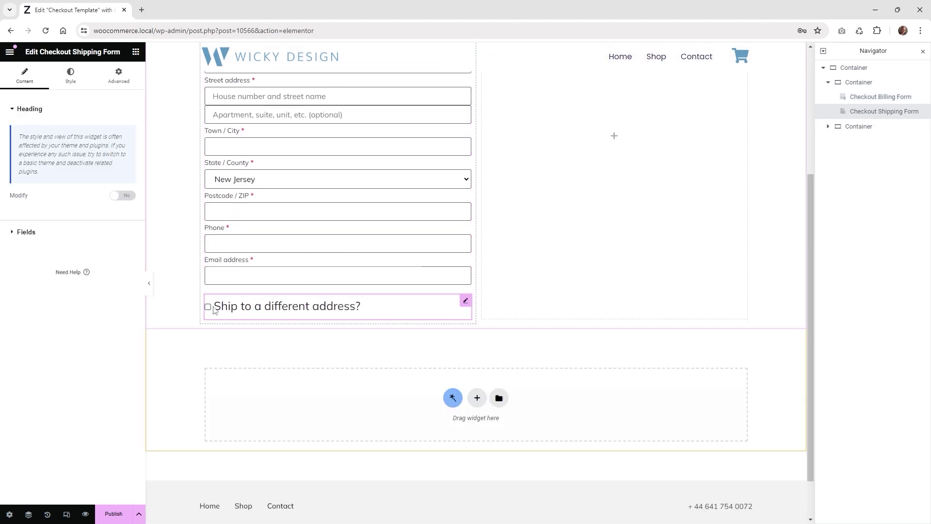
pyautogui.click(270, 311)
pyautogui.scroll(4, 395, 365)
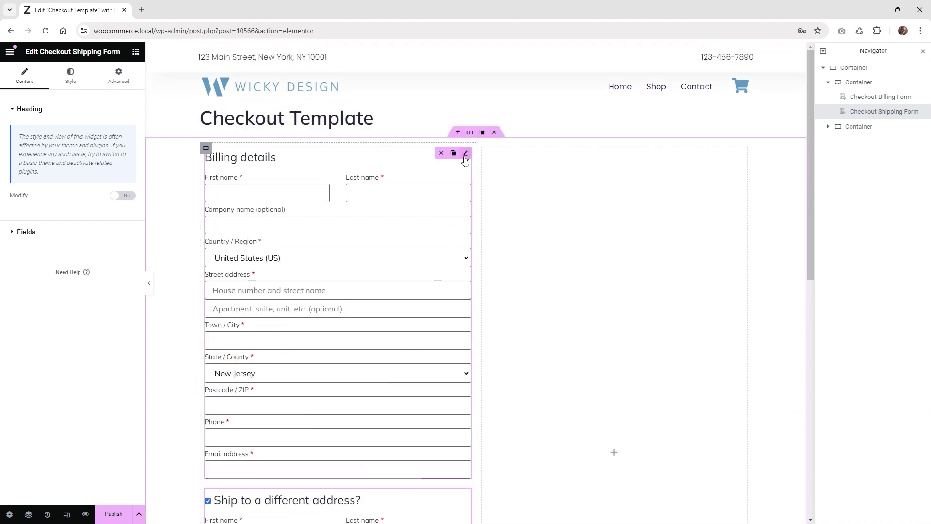
# Enable Customize Fields for the Checkout Billing Form and briefly check the Last Name entry
pyautogui.click(466, 154)
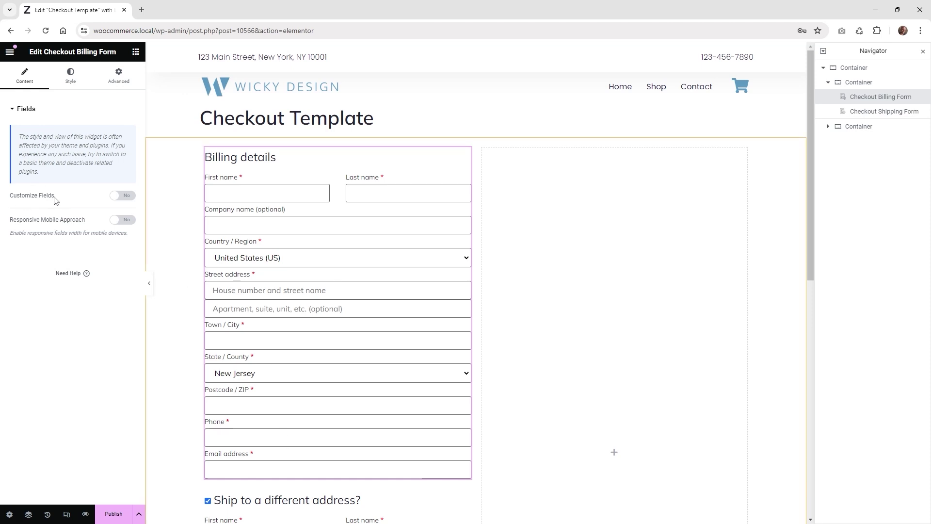
pyautogui.click(123, 195)
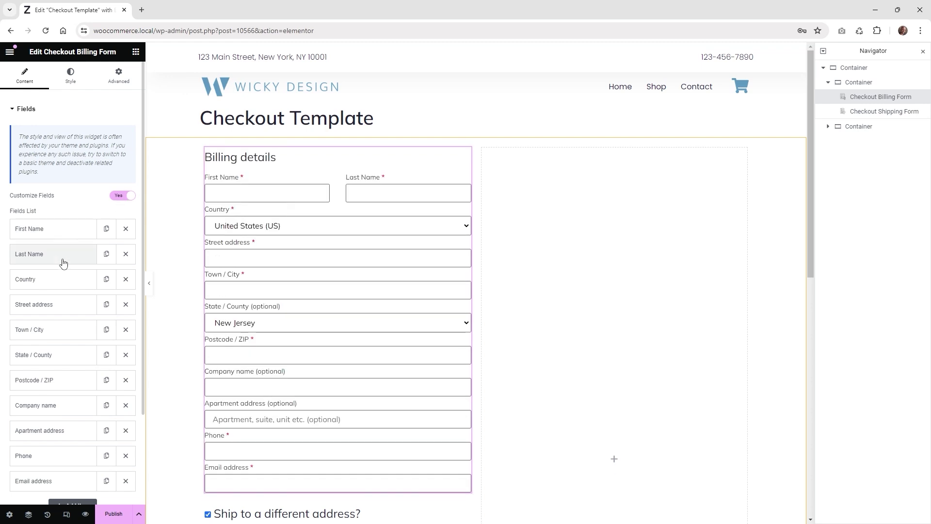
pyautogui.click(36, 256)
pyautogui.click(35, 257)
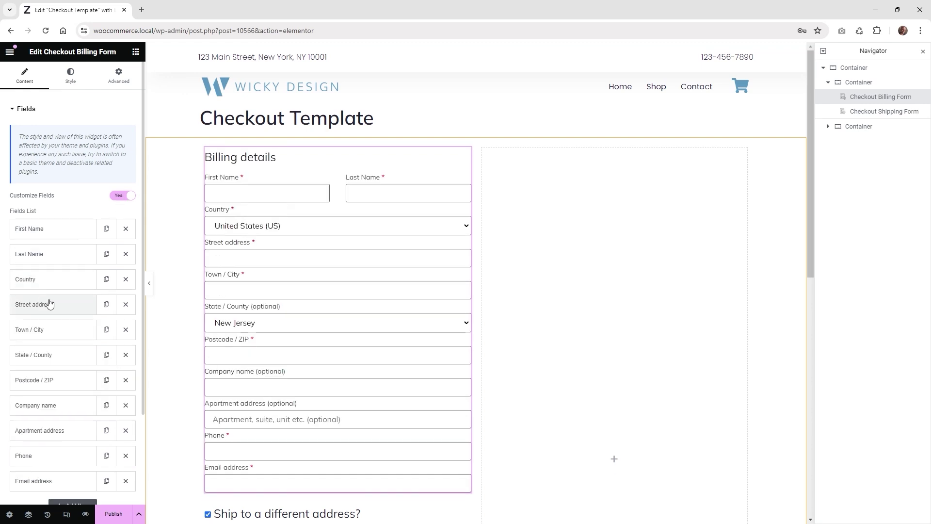
# Try moving the Company name field to the top of the billing fields, then return it below Postcode / ZIP
pyautogui.moveTo(62, 412); pyautogui.dragTo(95, 229)
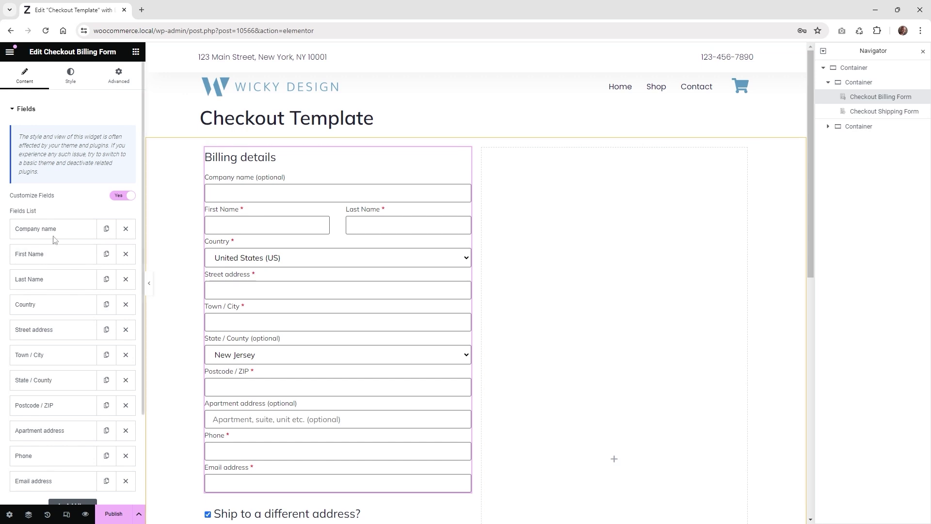
pyautogui.moveTo(57, 233); pyautogui.dragTo(63, 414)
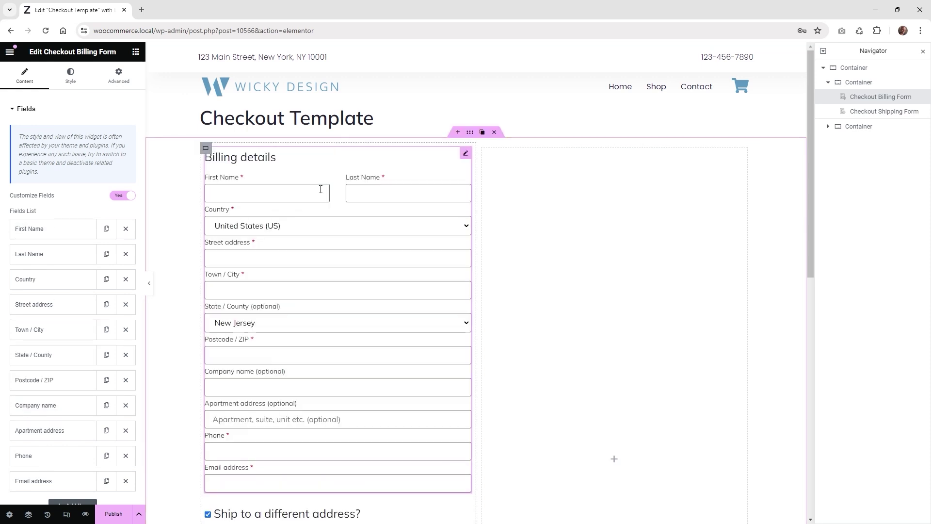
# Try custom widths of about 134 px for the First Name field and about 99 px for the Last Name field
pyautogui.click(53, 229)
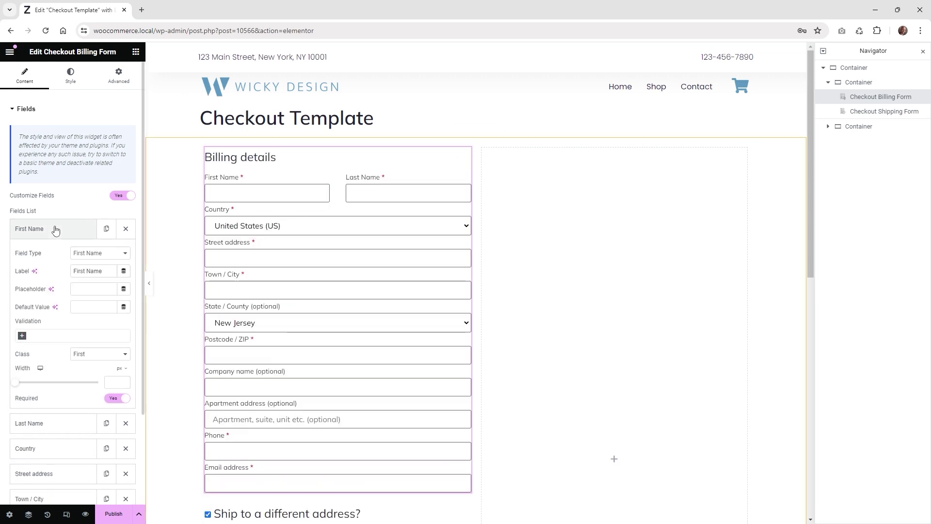
pyautogui.click(84, 359)
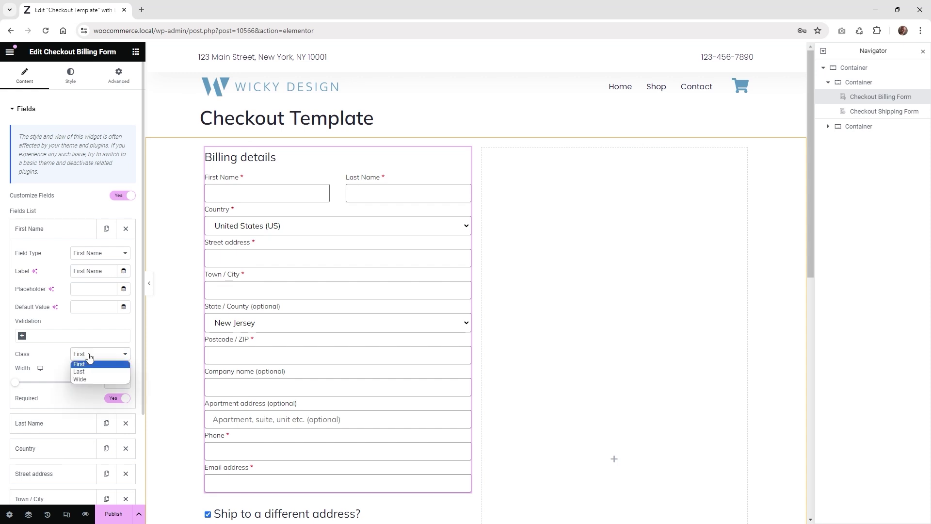
pyautogui.click(46, 361)
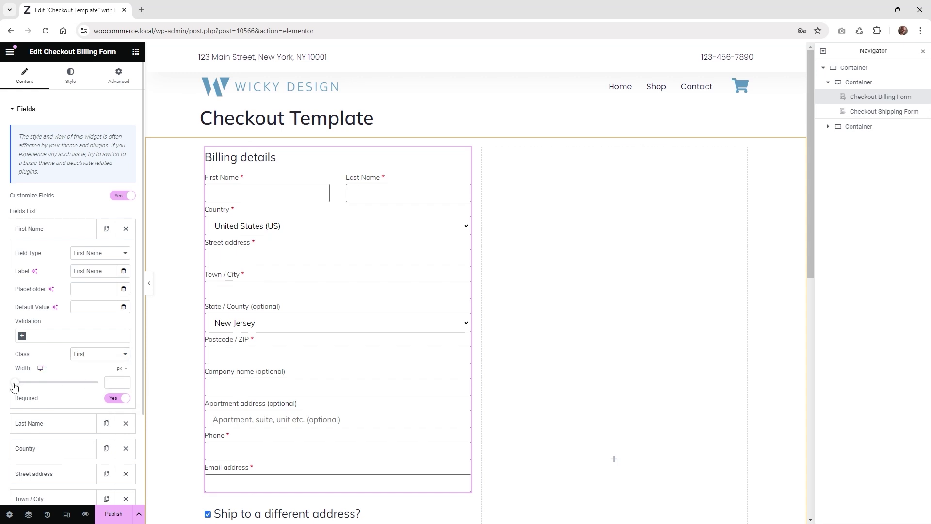
pyautogui.moveTo(15, 385); pyautogui.dragTo(26, 386)
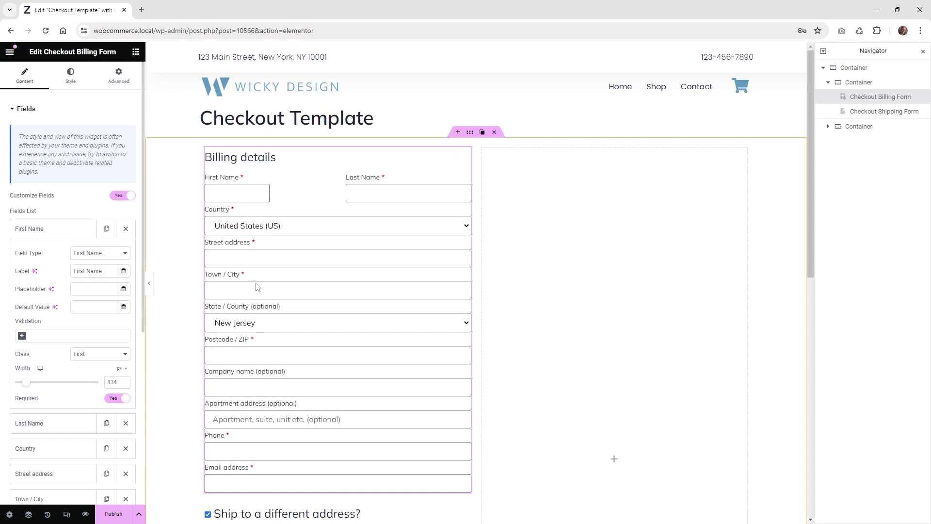
pyautogui.click(48, 236)
pyautogui.click(44, 254)
pyautogui.moveTo(16, 412); pyautogui.dragTo(24, 413)
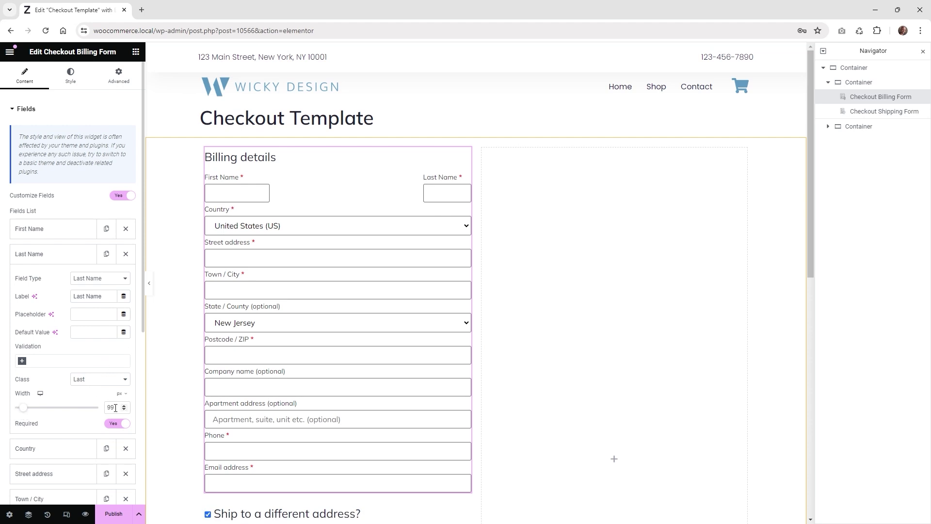
# Style the billing form's fields with a columns gap of 19 and a rows gap of 7
pyautogui.click(71, 76)
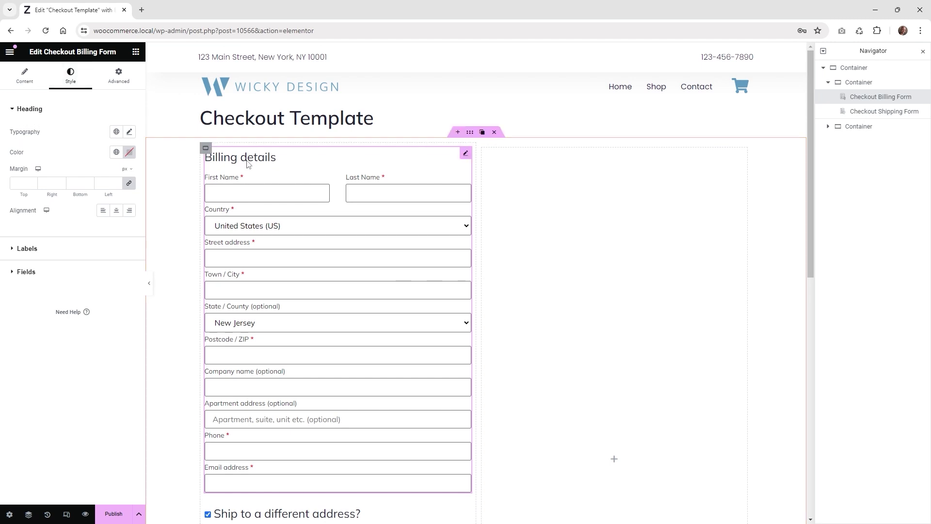
pyautogui.click(31, 249)
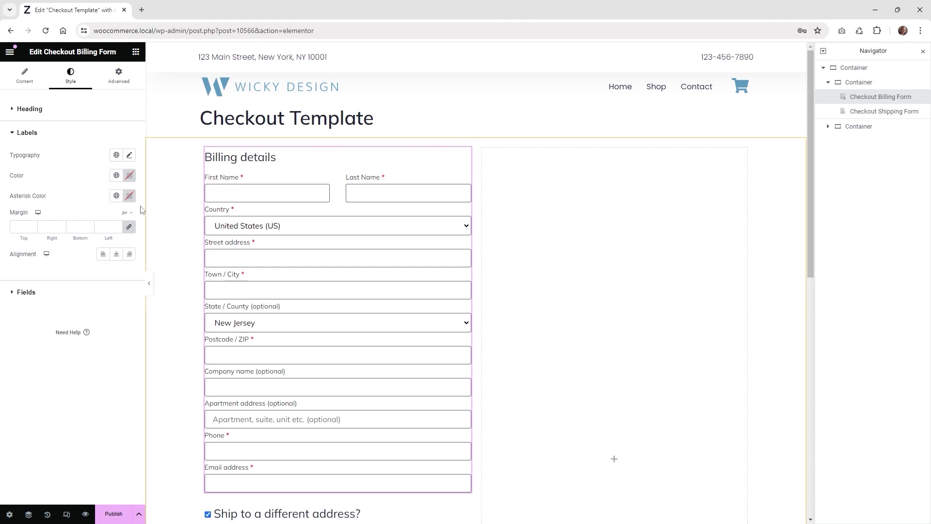
pyautogui.click(35, 293)
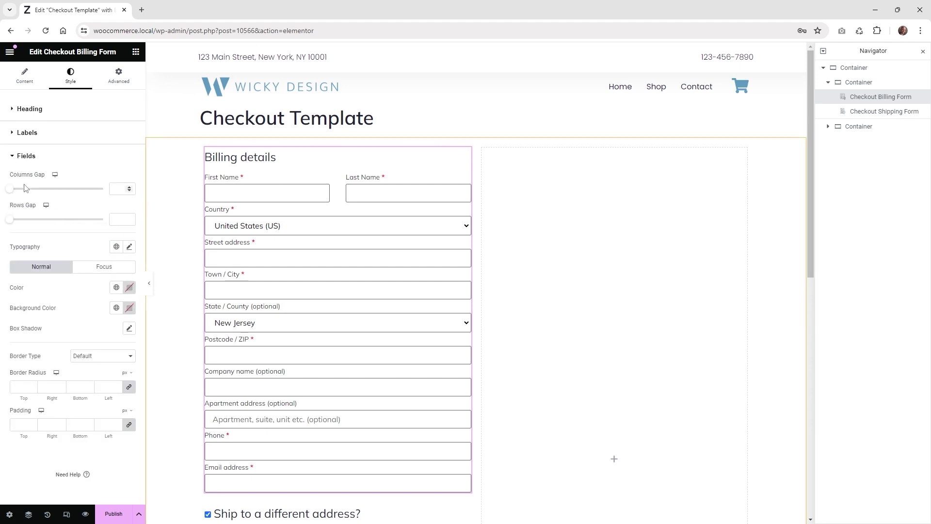
pyautogui.moveTo(9, 189); pyautogui.dragTo(17, 226)
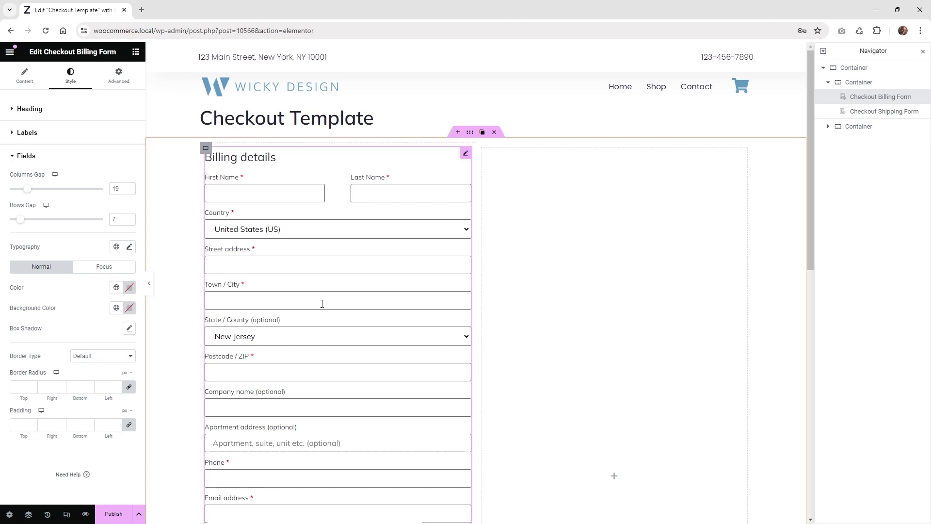
# Review the shipping form below the billing form and examine the Checkout Shipping Form's field and style options
pyautogui.scroll(-2, 320, 305)
pyautogui.scroll(2, 326, 300)
pyautogui.scroll(-5, 298, 293)
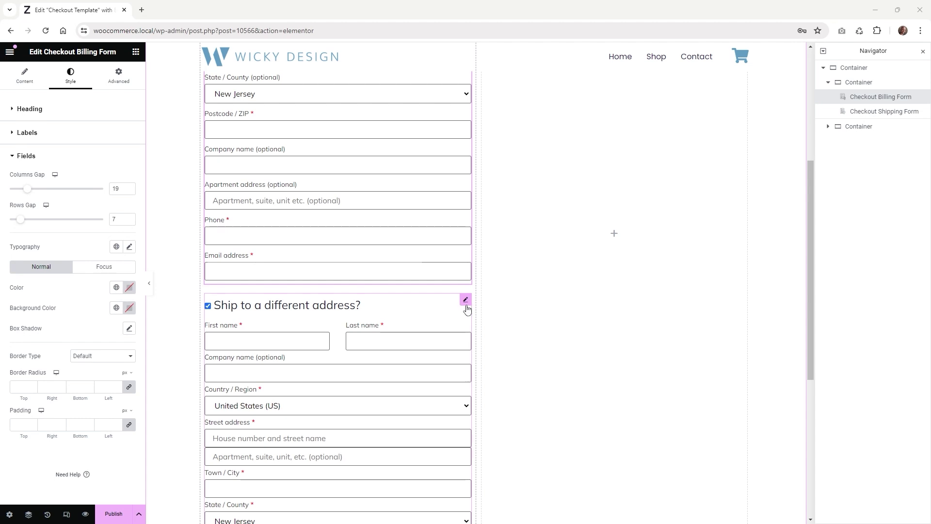
pyautogui.click(466, 300)
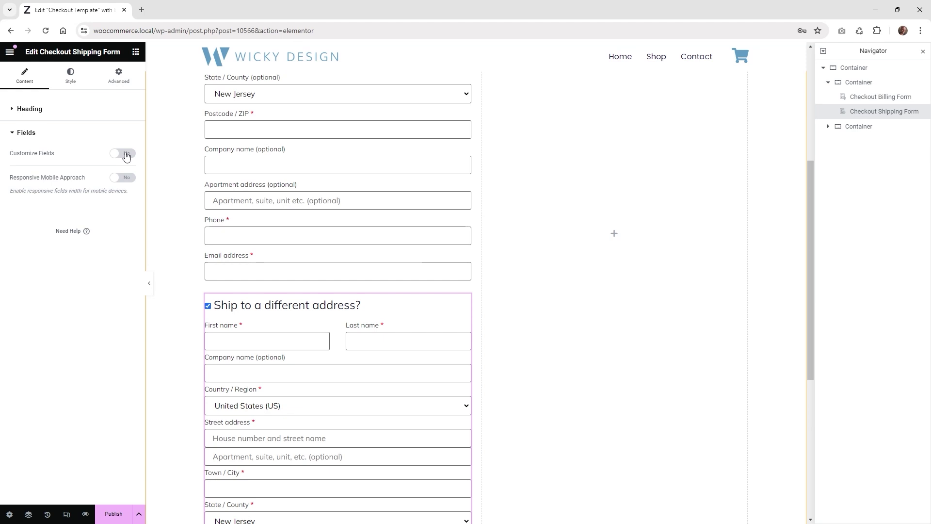
pyautogui.click(75, 85)
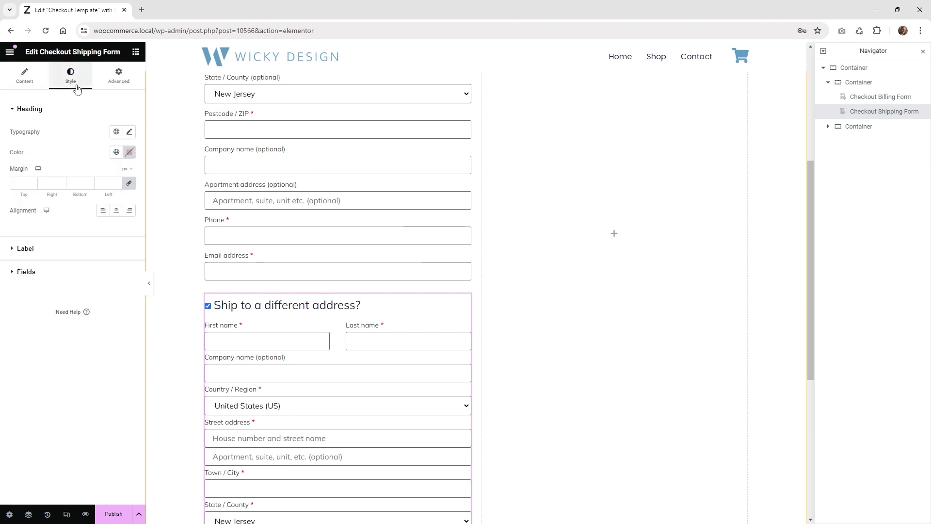
# Add a Checkout Additional Form widget for order notes to the empty second container beside the billing form
pyautogui.scroll(5, 432, 327)
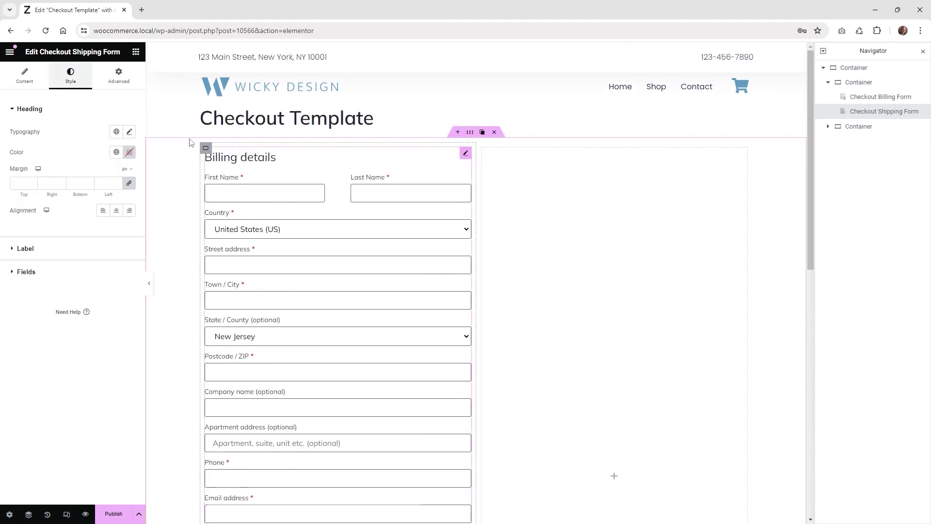
pyautogui.click(137, 52)
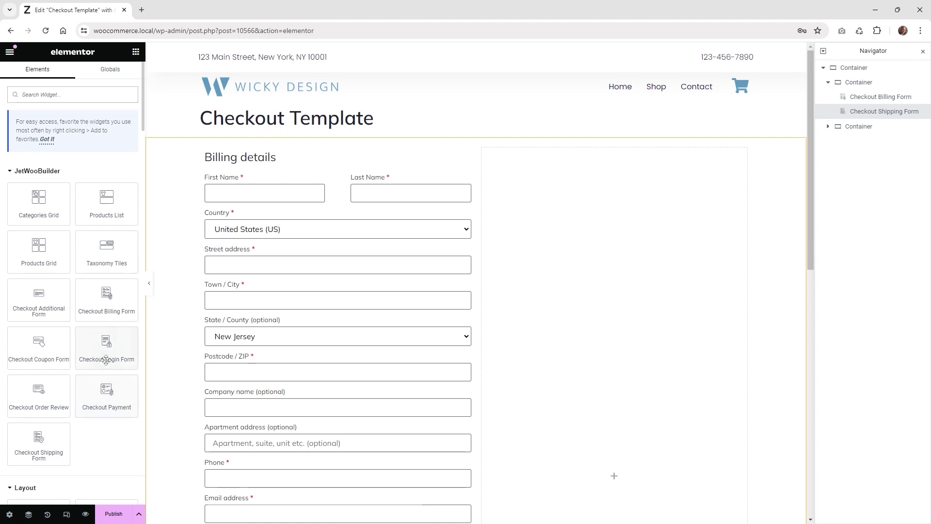
pyautogui.moveTo(57, 307); pyautogui.dragTo(598, 258)
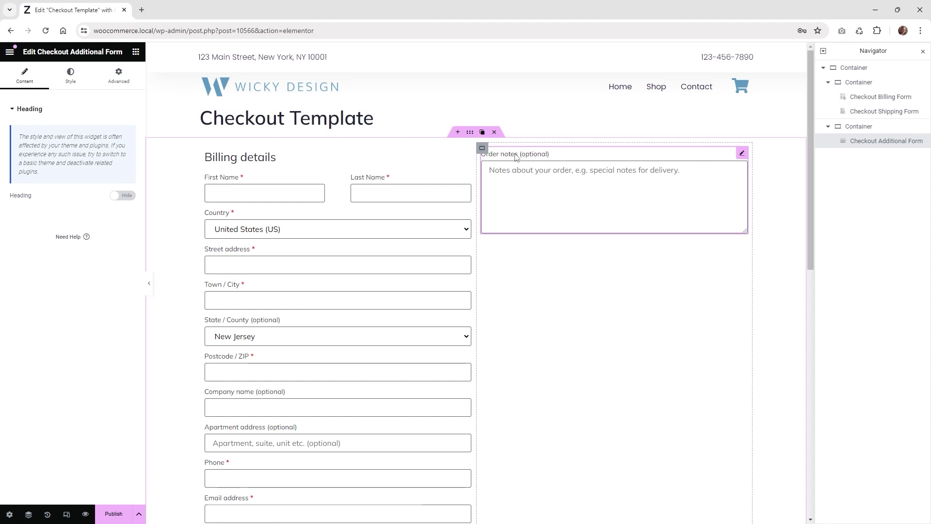
pyautogui.click(587, 193)
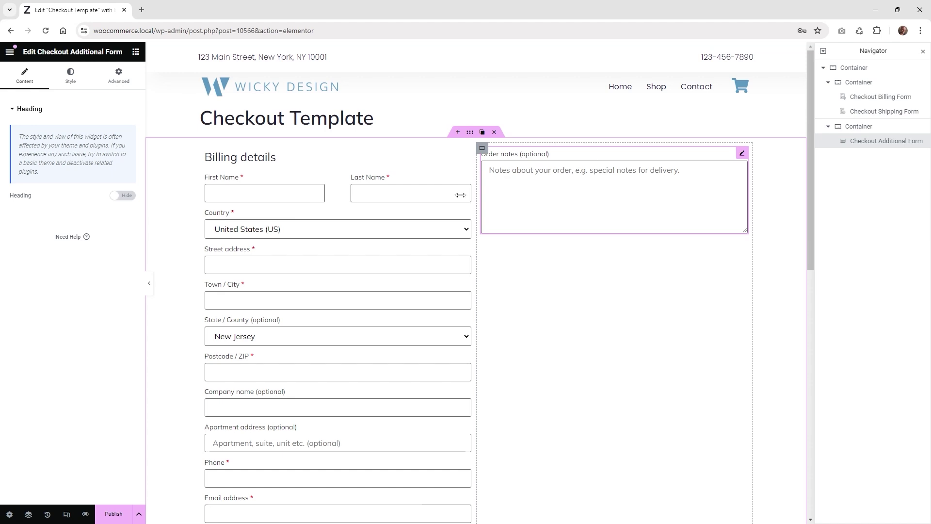
# Add a Checkout Order Review widget below the order notes and look over its order table
pyautogui.click(135, 52)
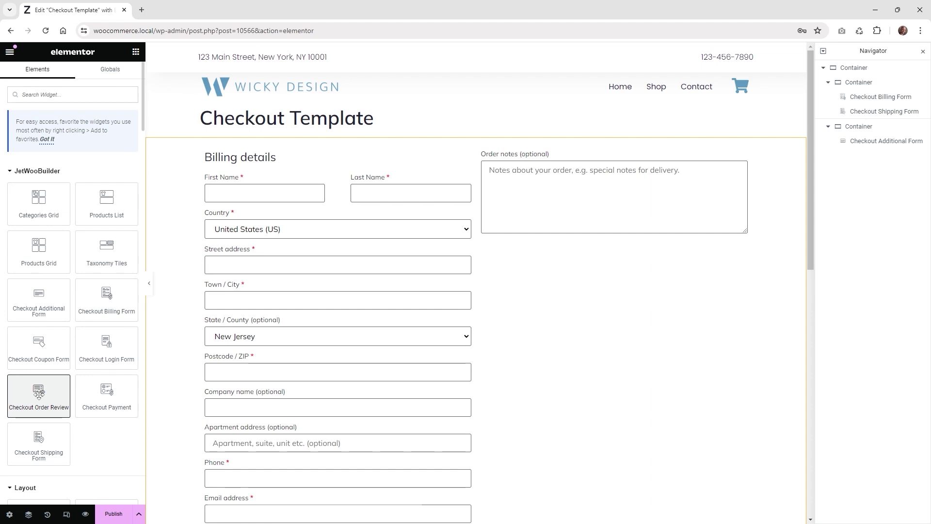
pyautogui.moveTo(39, 393); pyautogui.dragTo(628, 233)
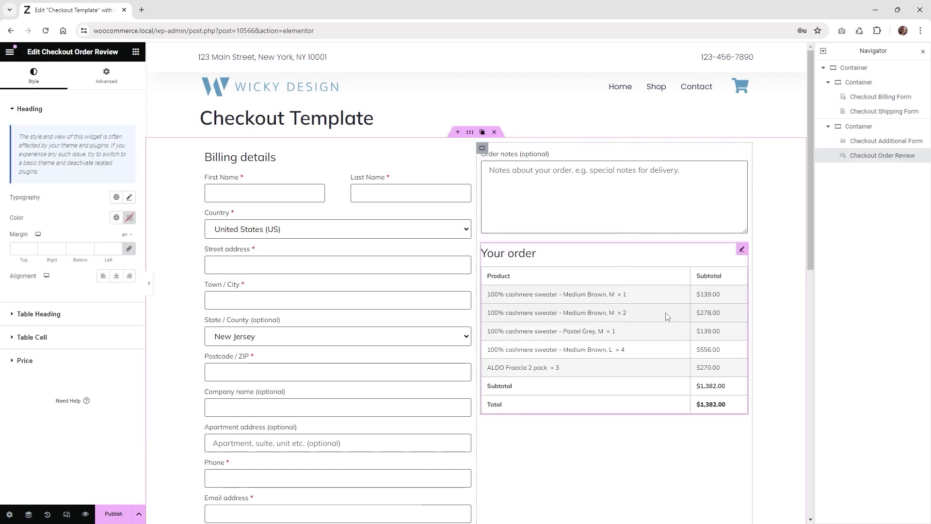
pyautogui.scroll(-1, 666, 312)
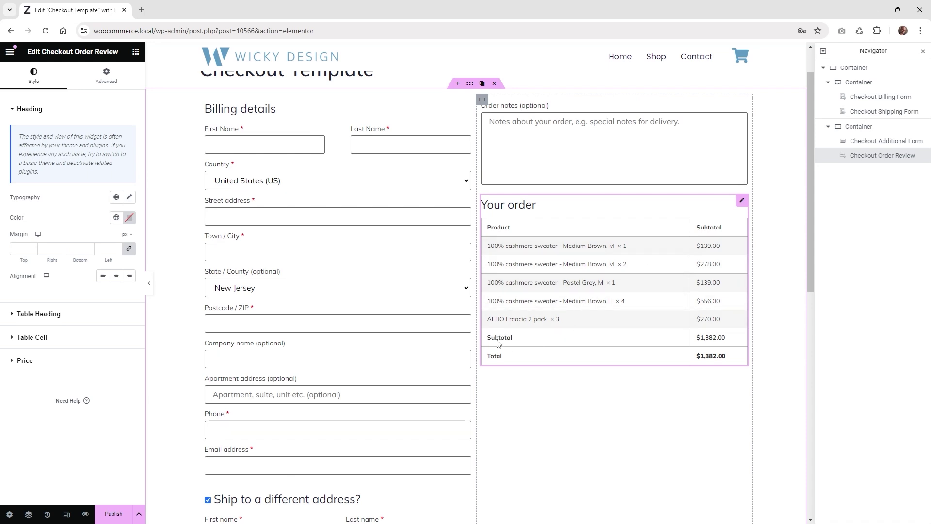
# Add a Checkout Payment widget below the order review table
pyautogui.scroll(2, 582, 343)
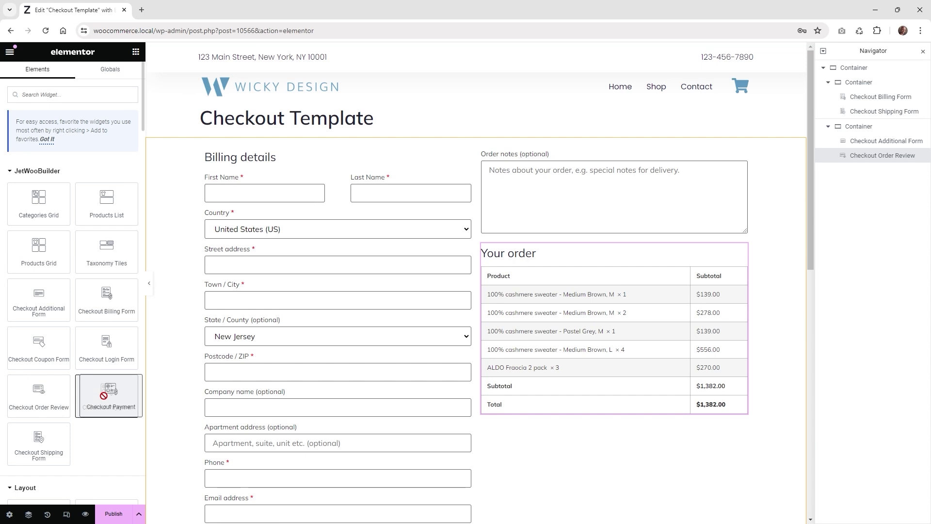
pyautogui.moveTo(100, 396); pyautogui.dragTo(641, 386)
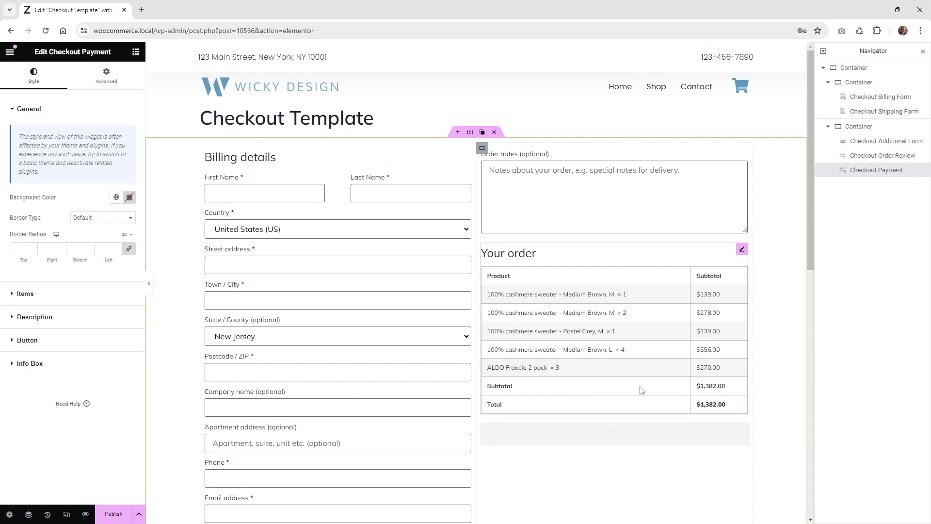
pyautogui.scroll(-1, 639, 387)
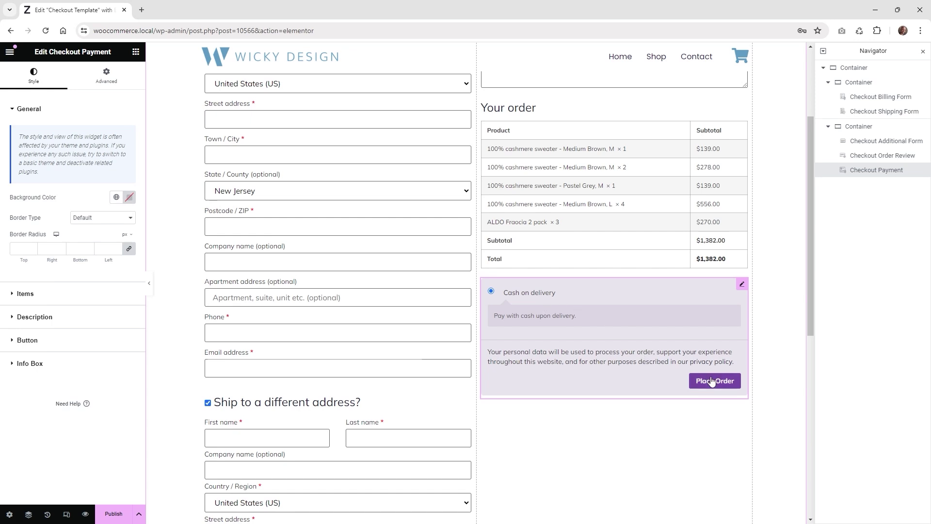
# Review the Checkout Payment widget's style settings and the theme compatibility note, and set its general background color to light grey
pyautogui.click(43, 294)
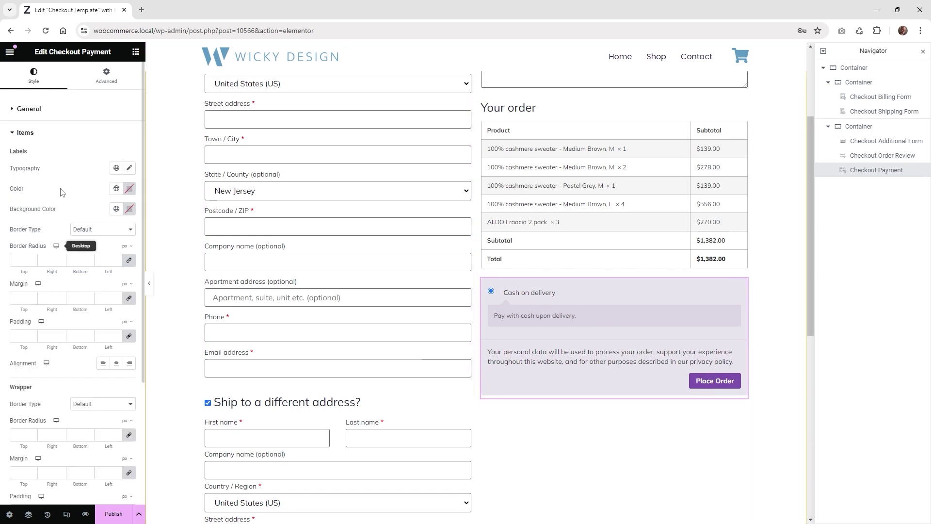
pyautogui.click(28, 136)
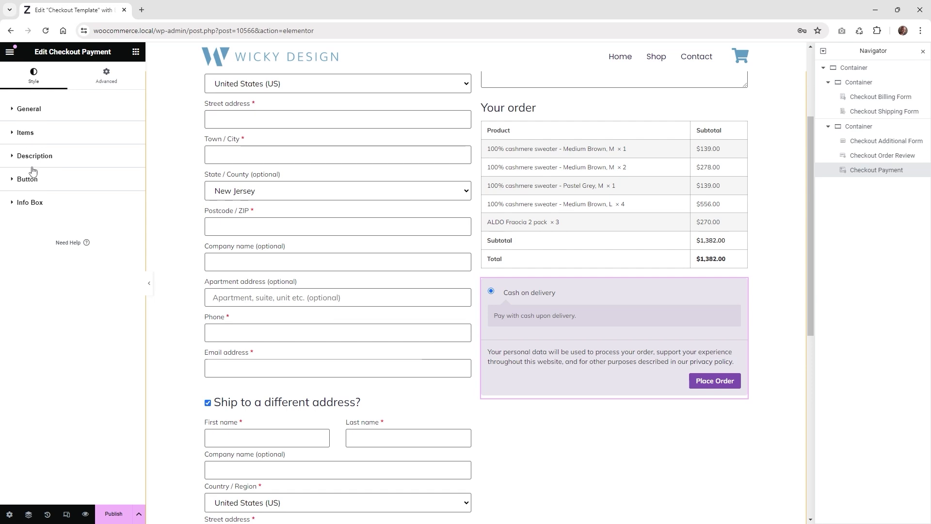
pyautogui.click(47, 110)
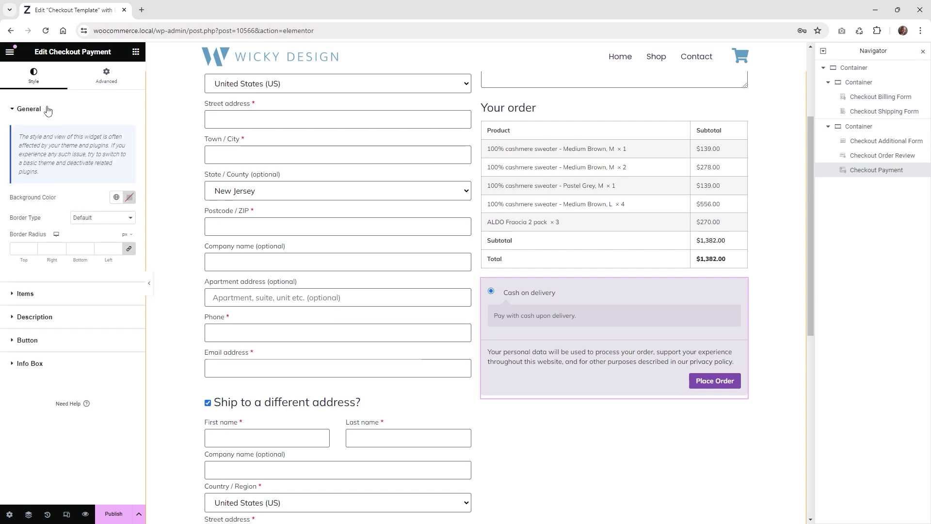
pyautogui.click(129, 197)
pyautogui.moveTo(93, 264); pyautogui.dragTo(74, 242)
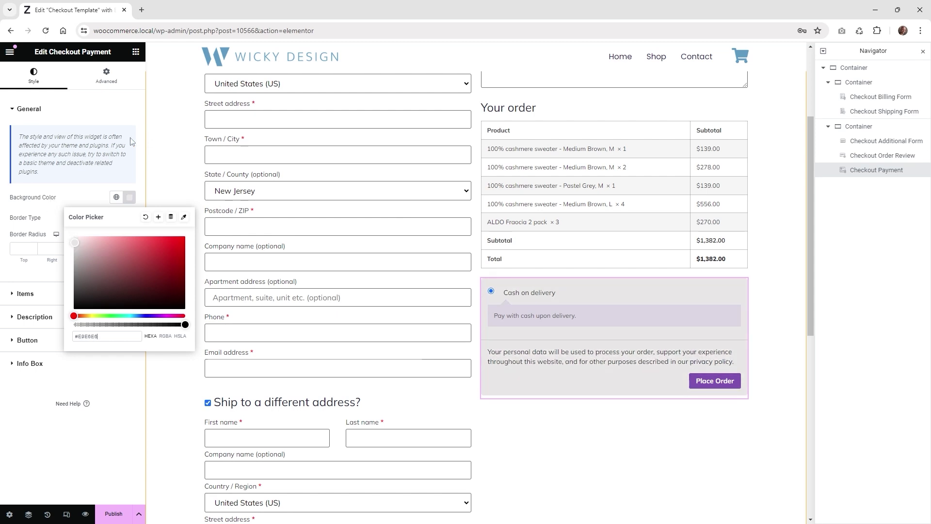
pyautogui.click(20, 136)
pyautogui.moveTo(25, 138); pyautogui.dragTo(34, 138)
pyautogui.click(130, 198)
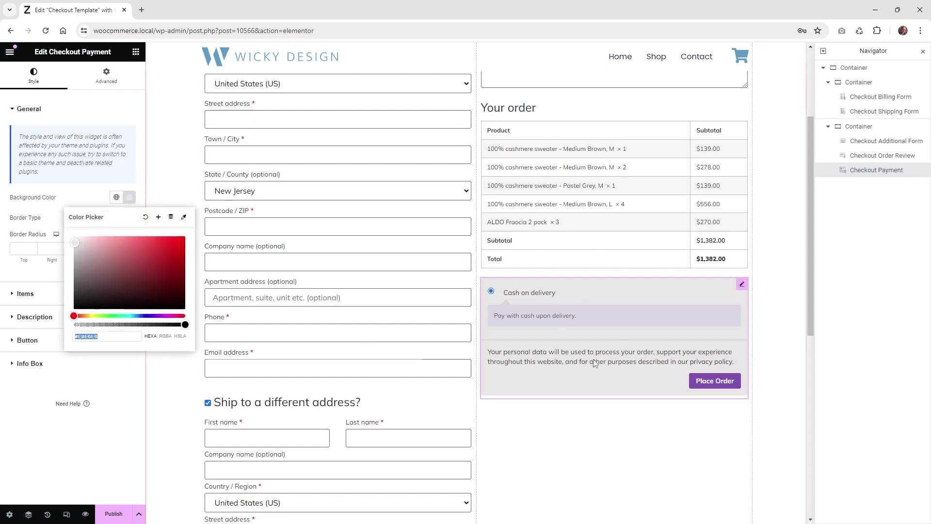
pyautogui.click(82, 145)
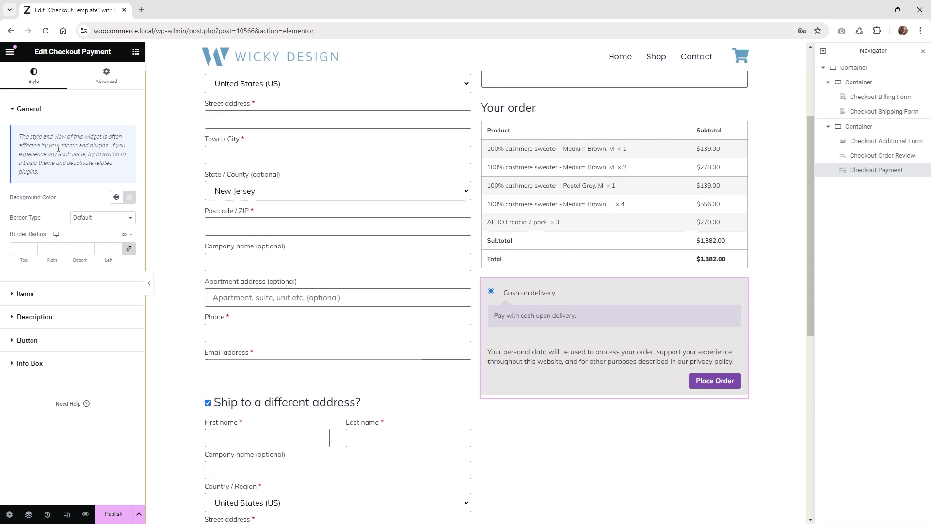
pyautogui.moveTo(93, 152); pyautogui.dragTo(99, 156)
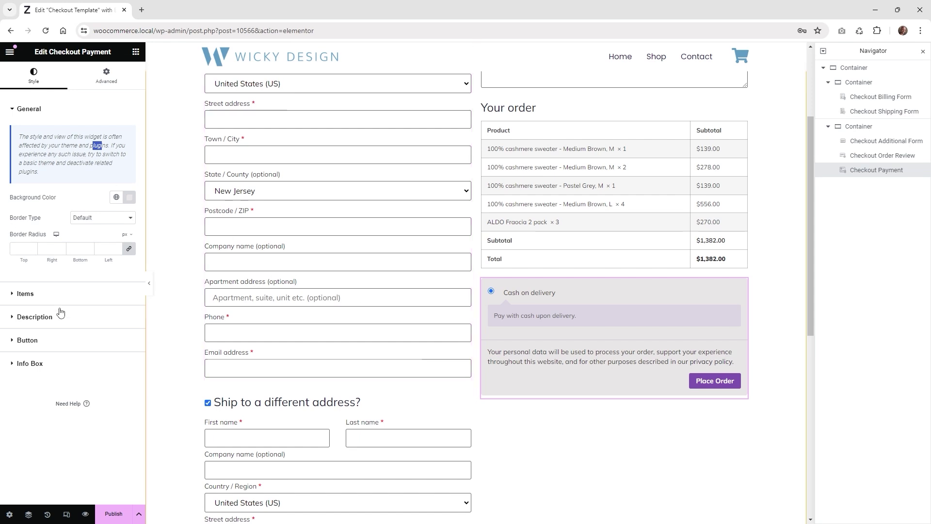
# Add an Image widget below the Checkout Payment section and fill it with pay.png from the media library
pyautogui.press('Escape')
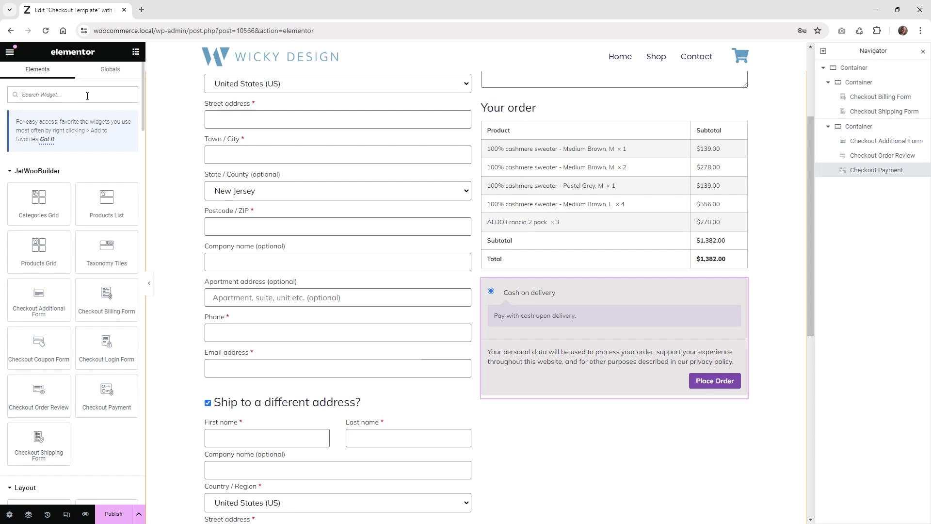
pyautogui.write('imag')
pyautogui.moveTo(57, 187); pyautogui.dragTo(578, 400)
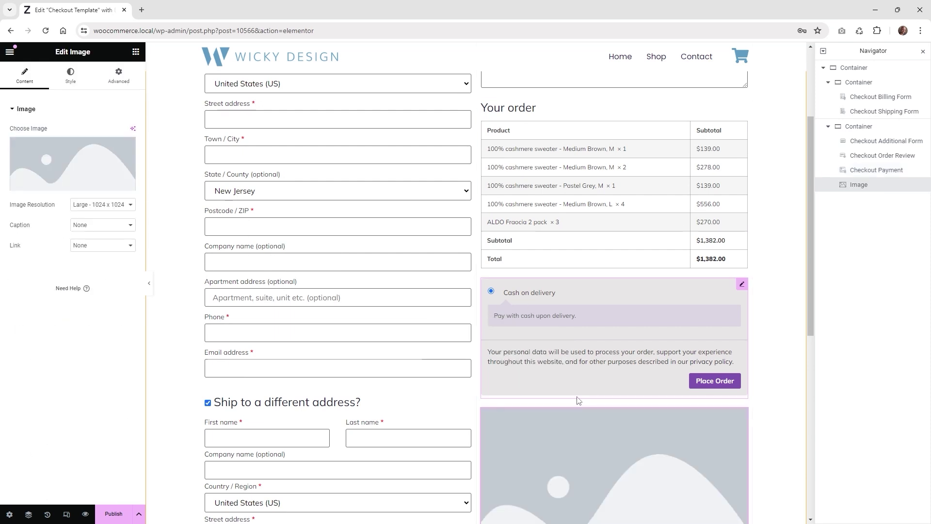
pyautogui.click(54, 151)
pyautogui.click(169, 171)
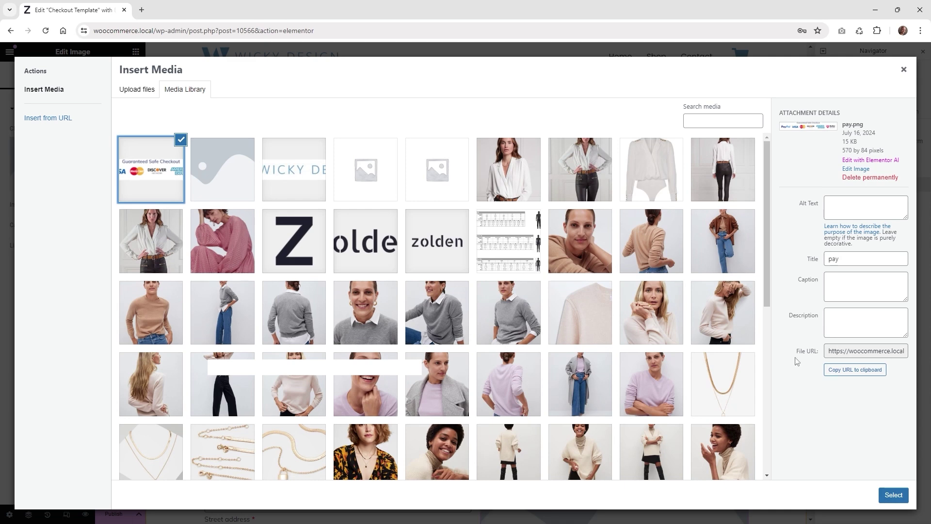
pyautogui.click(893, 496)
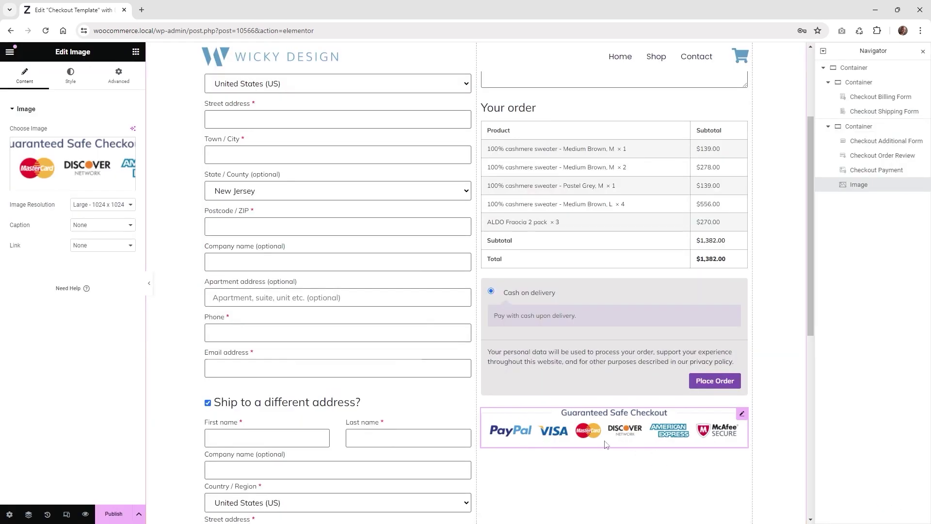
pyautogui.scroll(3, 625, 240)
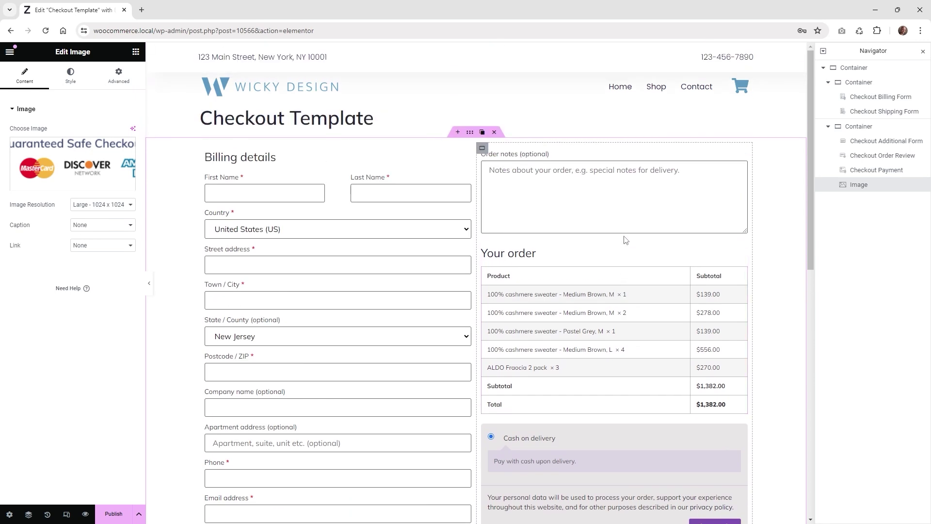
# Switch to the live Checkout page in Edge and examine its layout, expanding and collapsing the coupon and returning-customer login forms
pyautogui.press('Escape')
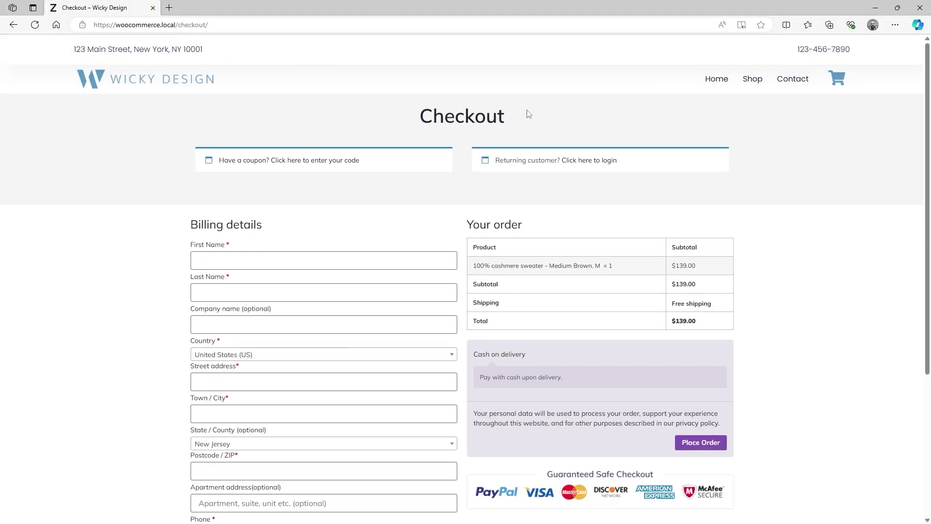
pyautogui.click(286, 162)
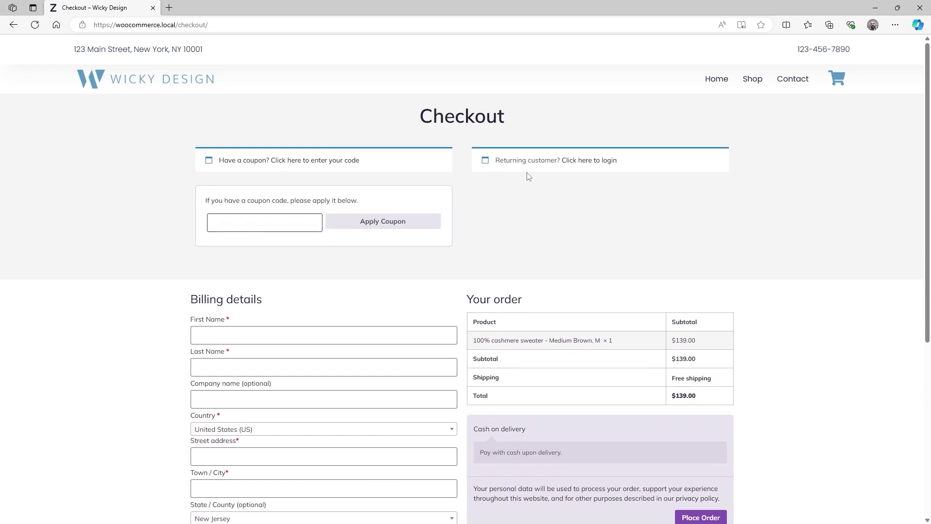
pyautogui.click(592, 161)
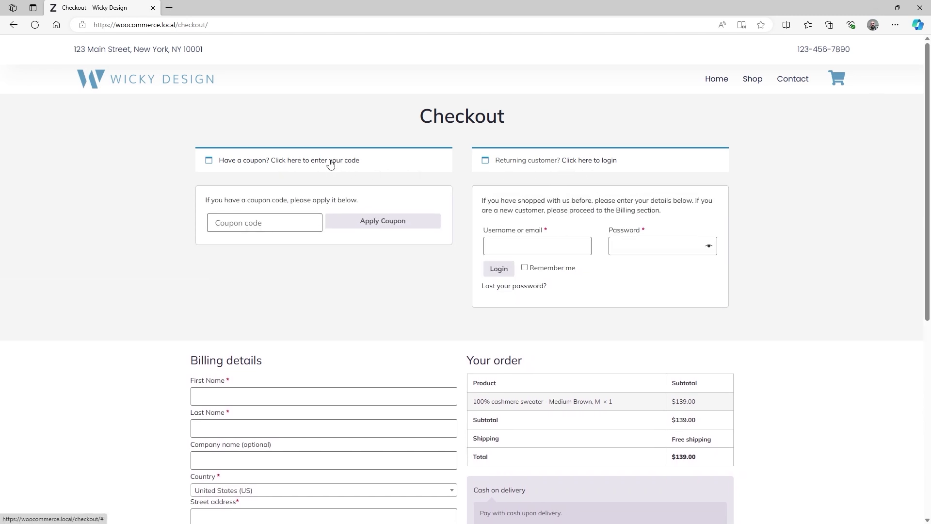
pyautogui.click(329, 162)
pyautogui.click(567, 161)
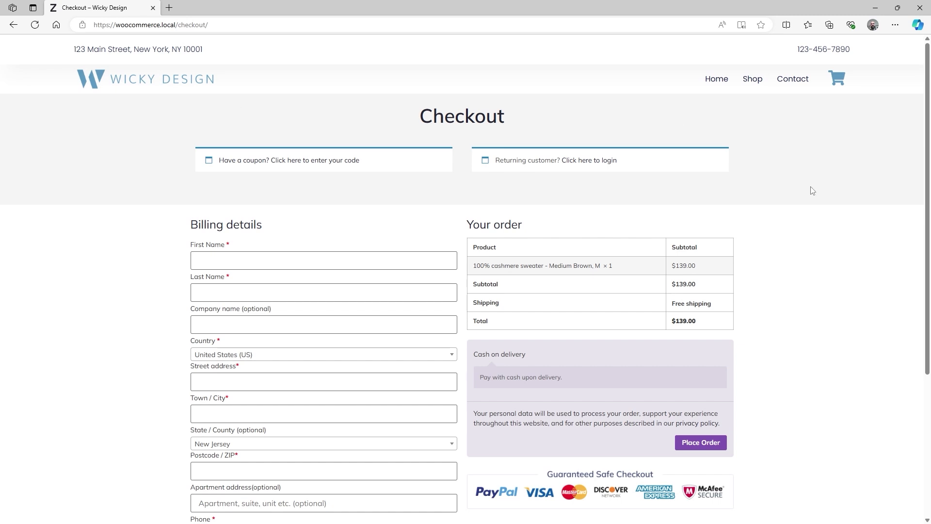
pyautogui.scroll(-2, 141, 245)
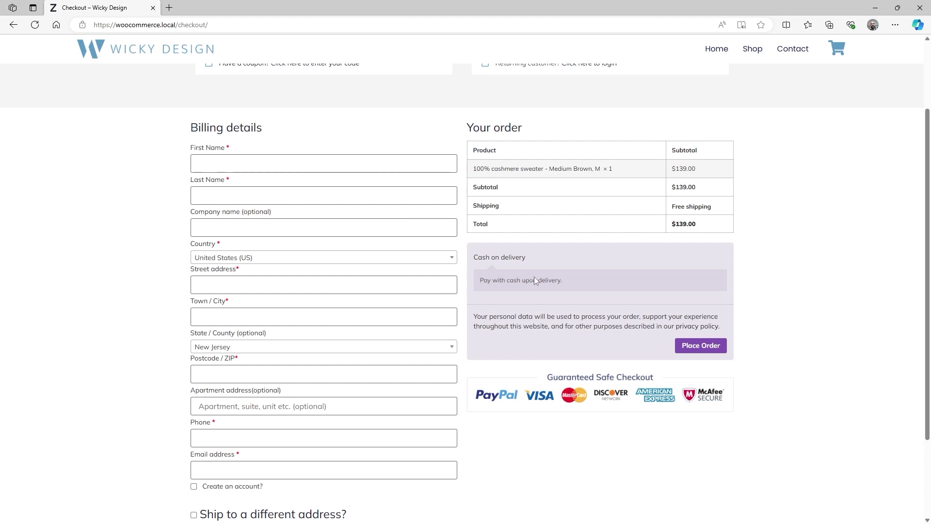
pyautogui.scroll(2, 467, 356)
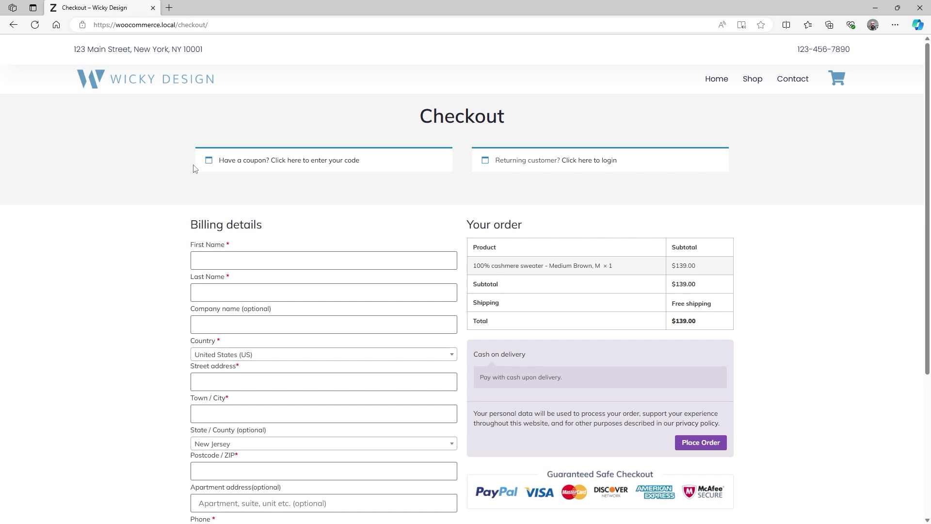
pyautogui.click(338, 164)
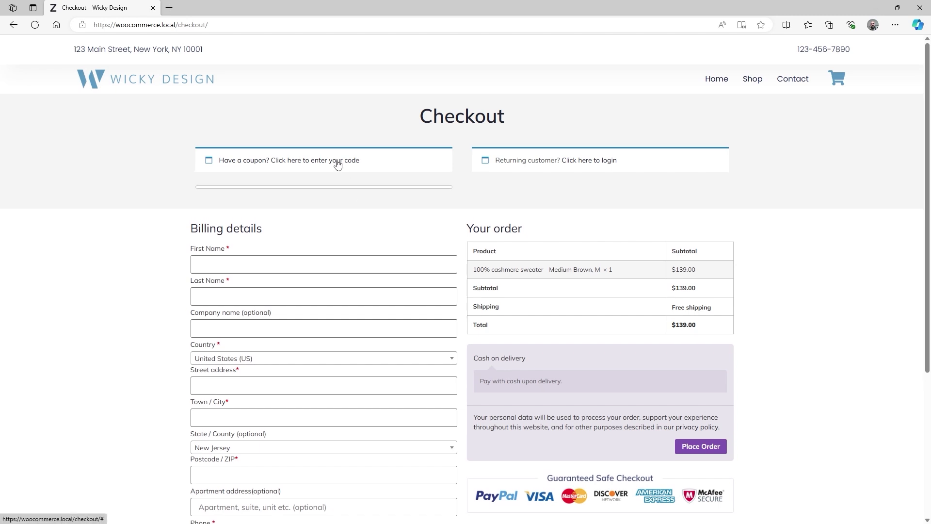
pyautogui.click(588, 162)
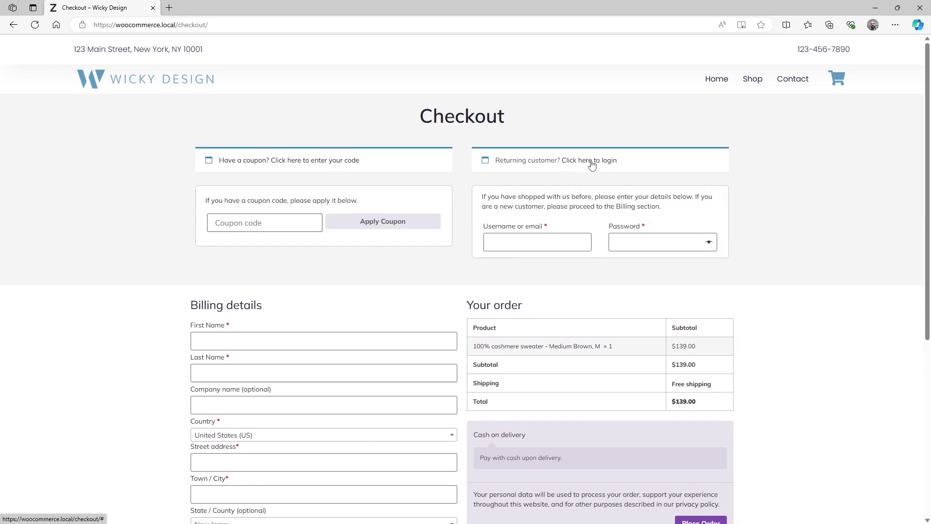
pyautogui.click(339, 160)
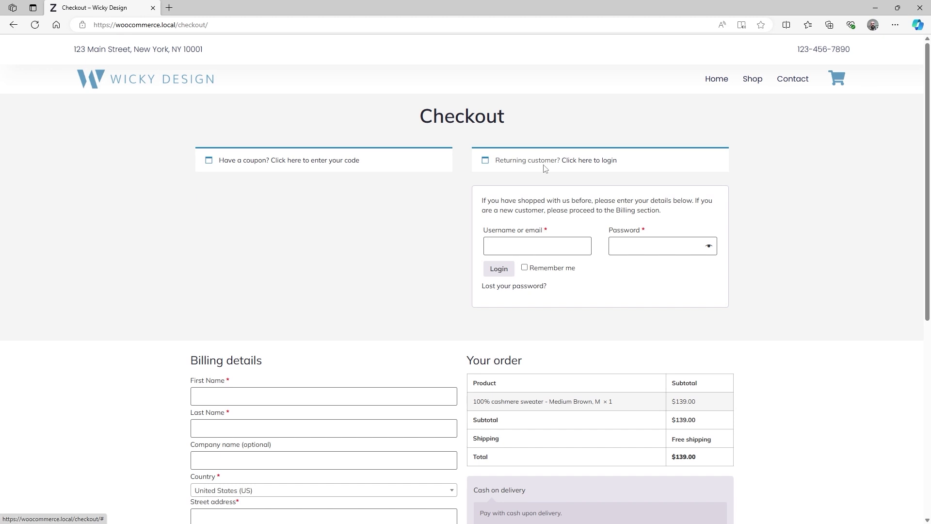
pyautogui.click(573, 164)
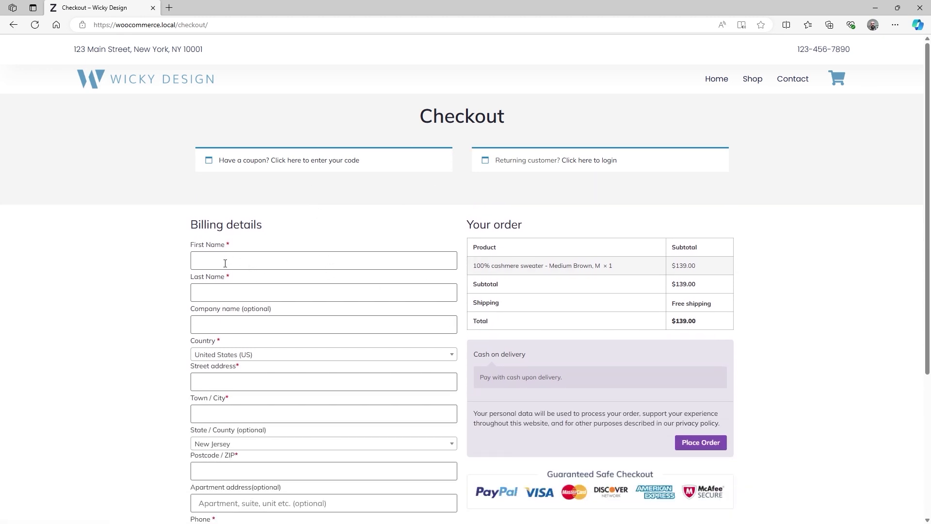
# Finish viewing the live page, return to the Elementor editor in Chrome, and check the checkout template through to the shipping form before publishing it
pyautogui.scroll(-1, 416, 371)
pyautogui.scroll(1, 414, 362)
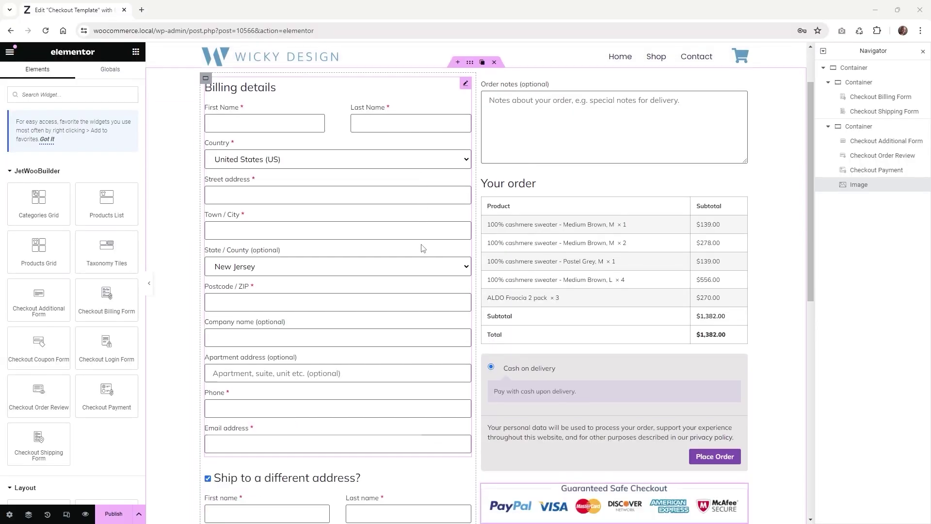
pyautogui.scroll(-5, 353, 232)
pyautogui.scroll(-3, 353, 281)
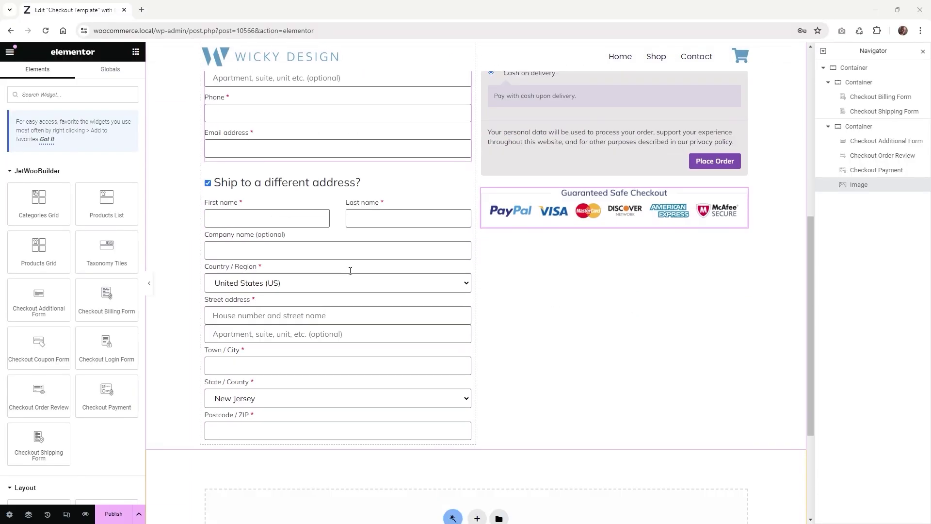
pyautogui.click(112, 515)
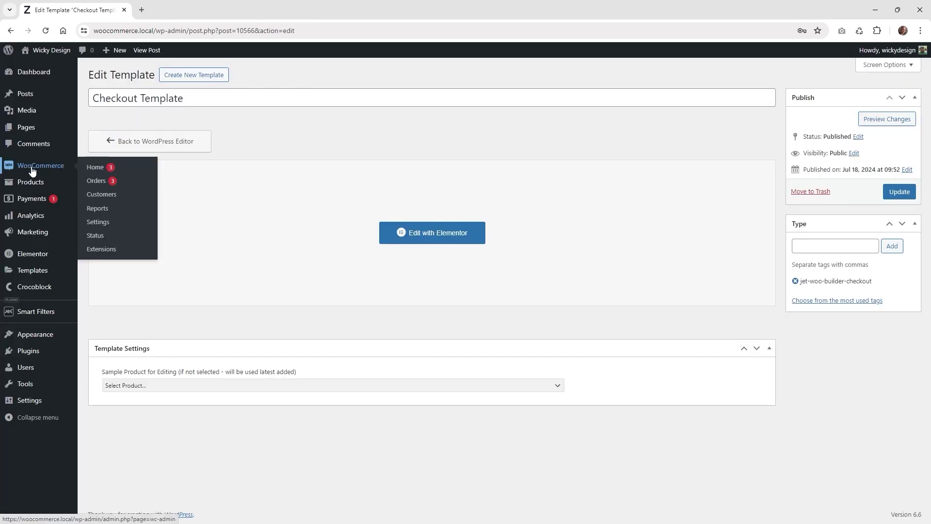
# In WooCommerce's JetWooBuilder settings, enable custom checkout and assign Checkout Template as the checkout template
pyautogui.click(99, 226)
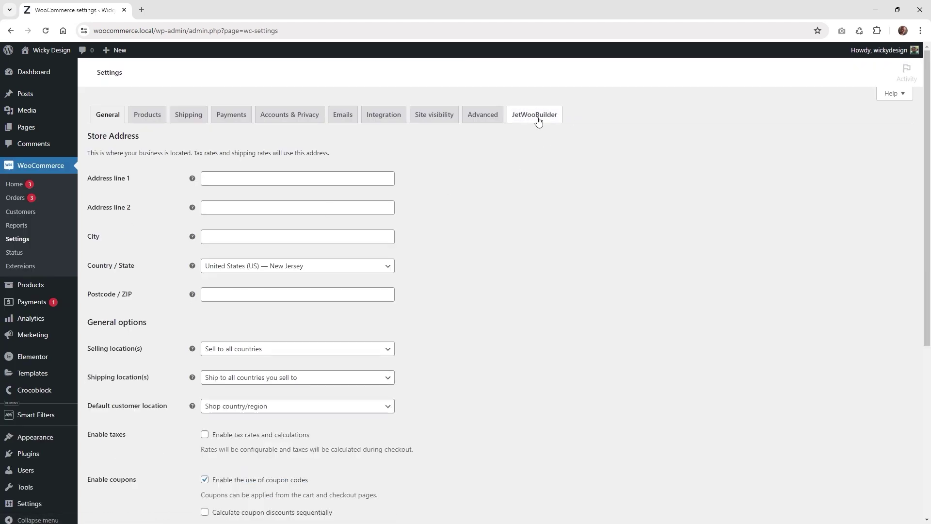
pyautogui.click(534, 118)
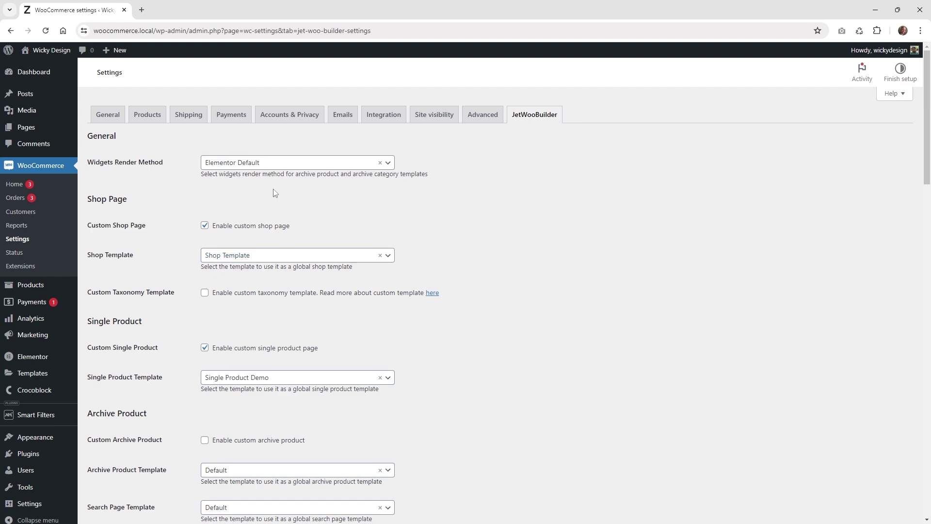
pyautogui.scroll(-7, 147, 239)
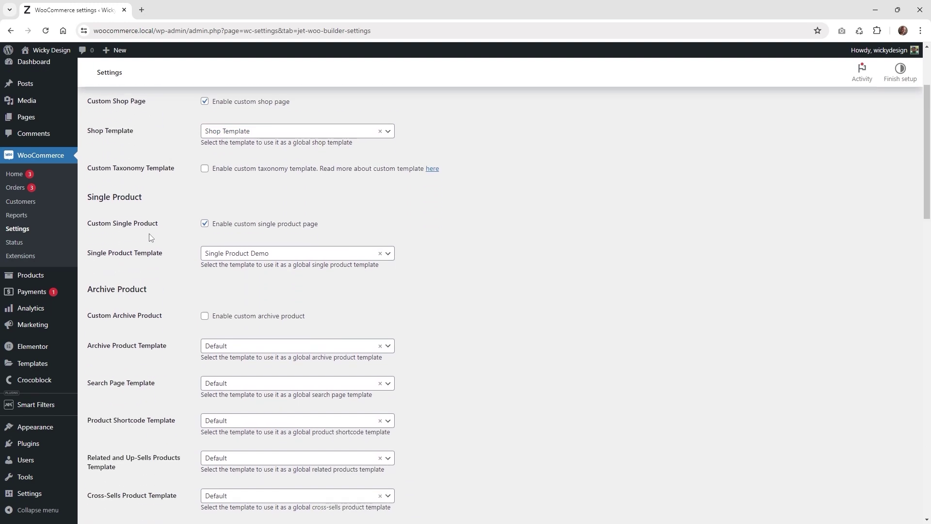
pyautogui.scroll(-3, 151, 234)
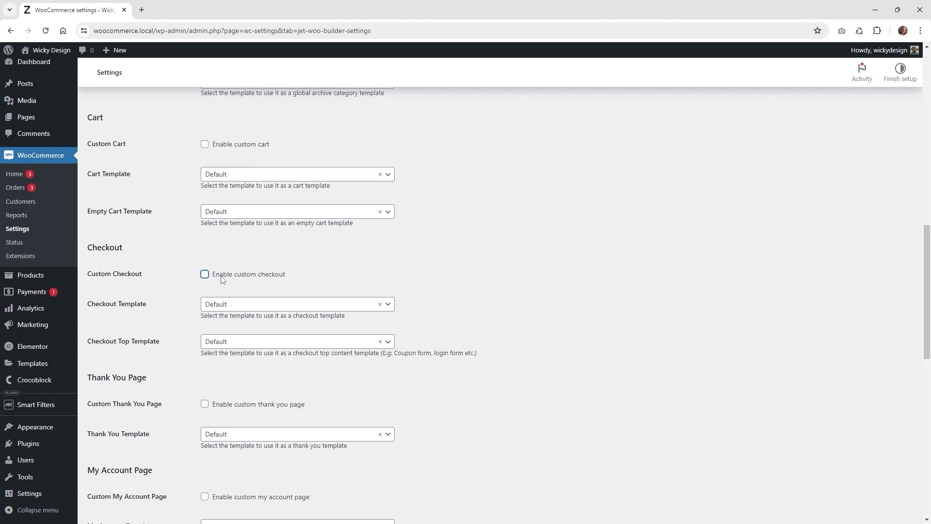
pyautogui.click(205, 274)
pyautogui.click(242, 309)
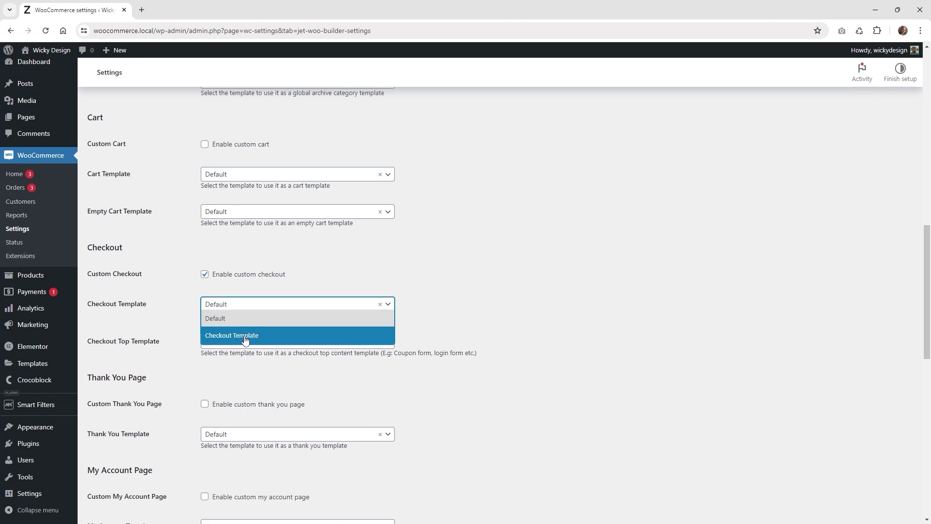
pyautogui.click(245, 335)
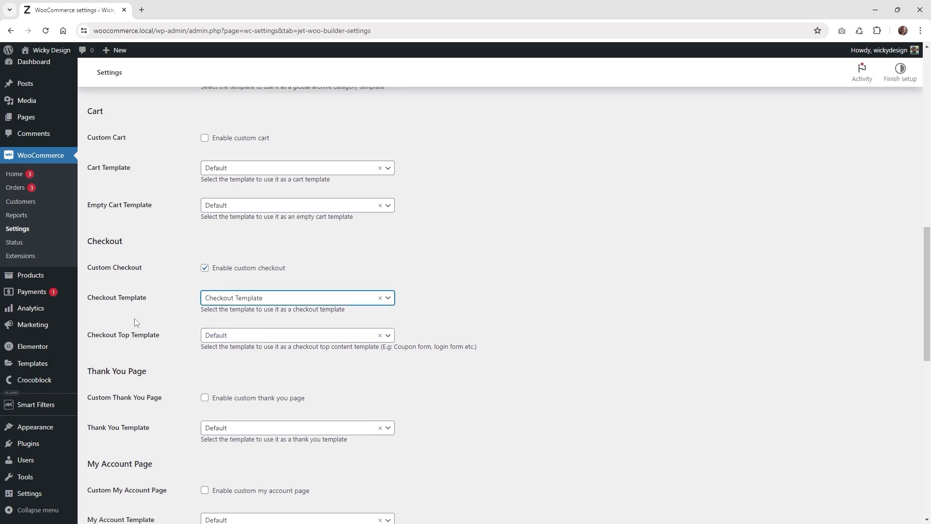
# Locate the Checkout Top Template option, leave it at Default, and save the JetWooBuilder settings
pyautogui.scroll(-1, 135, 318)
pyautogui.moveTo(103, 294); pyautogui.dragTo(126, 292)
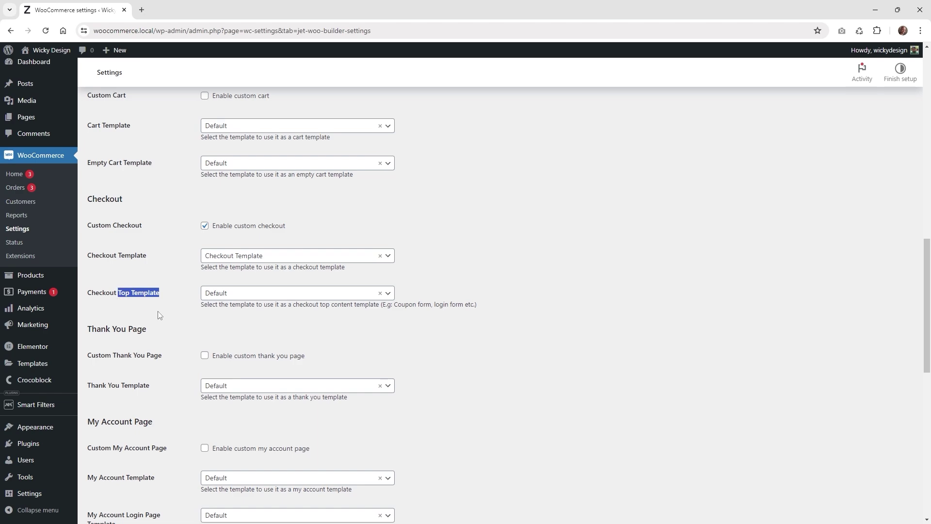
pyautogui.click(150, 290)
pyautogui.scroll(-10, 179, 323)
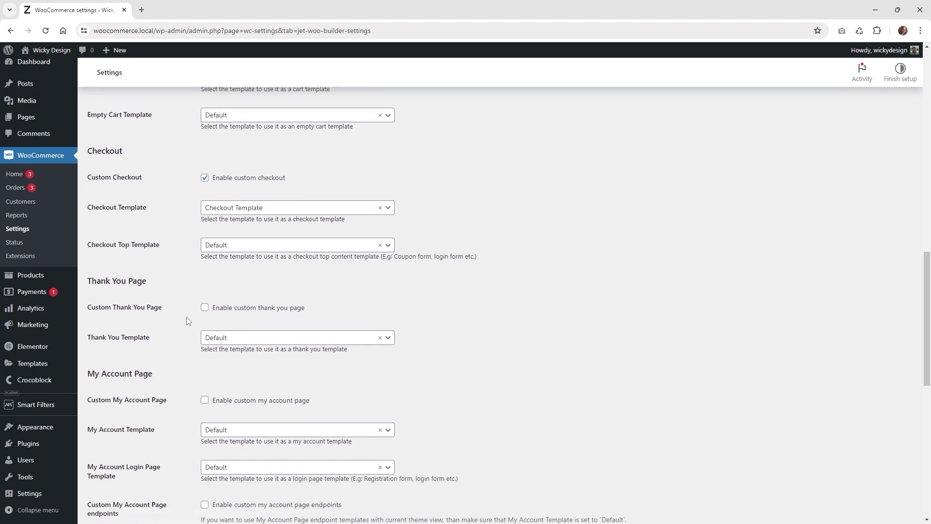
pyautogui.click(126, 473)
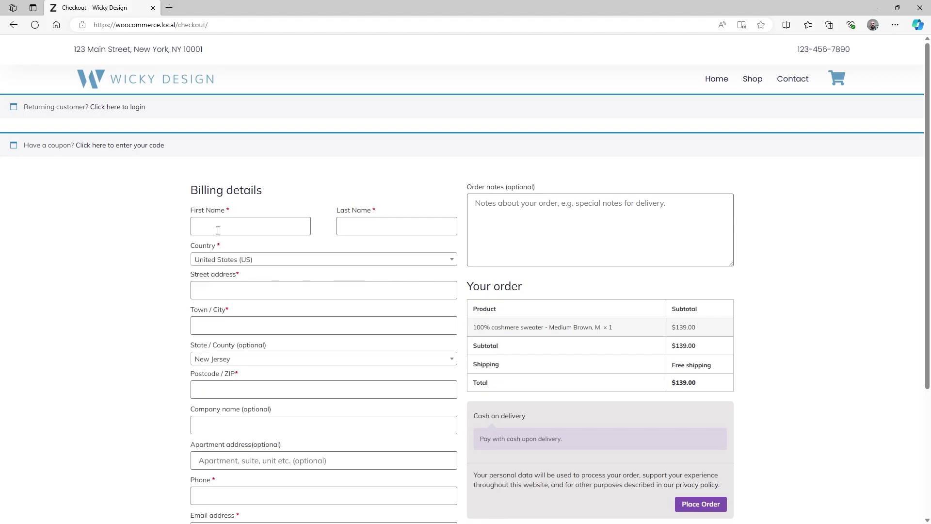
# Switch to the live Checkout page in Edge and examine the custom layout, toggling the different shipping address and expanding the coupon and login forms
pyautogui.scroll(-1, 270, 243)
pyautogui.scroll(1, 279, 235)
pyautogui.scroll(-1, 299, 198)
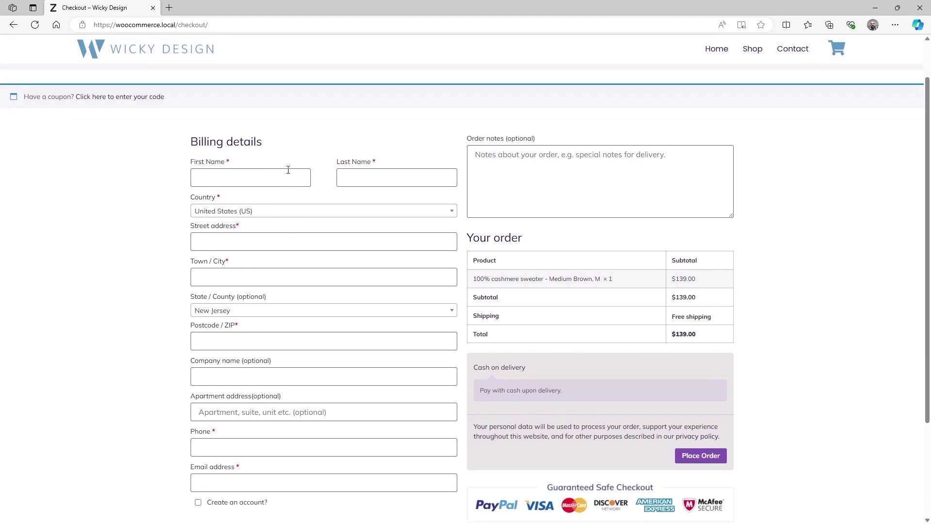
pyautogui.scroll(-2, 790, 277)
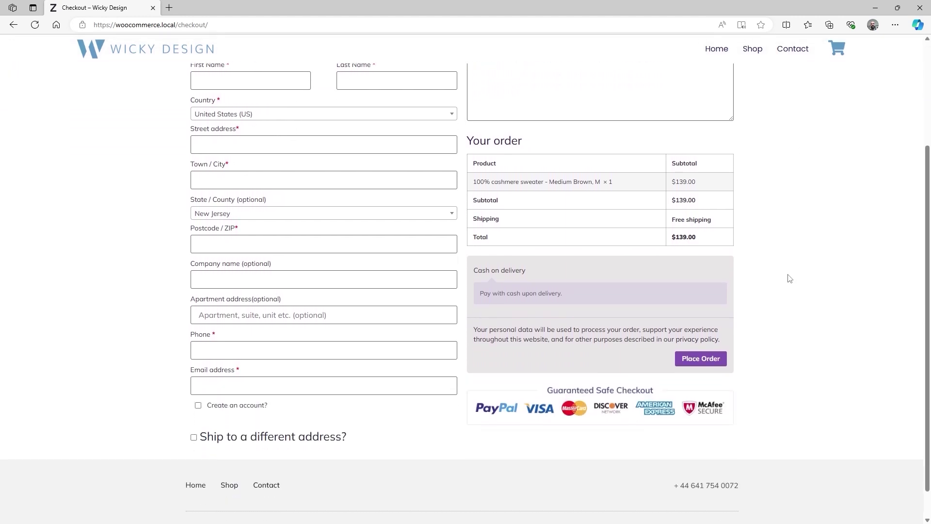
pyautogui.click(194, 402)
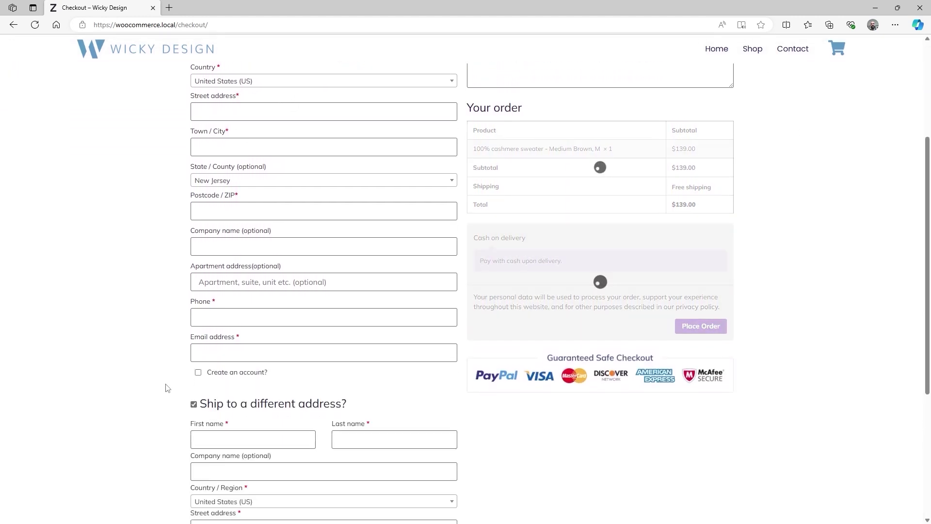
pyautogui.scroll(-1, 110, 374)
pyautogui.scroll(-3, 117, 366)
pyautogui.scroll(3, 146, 340)
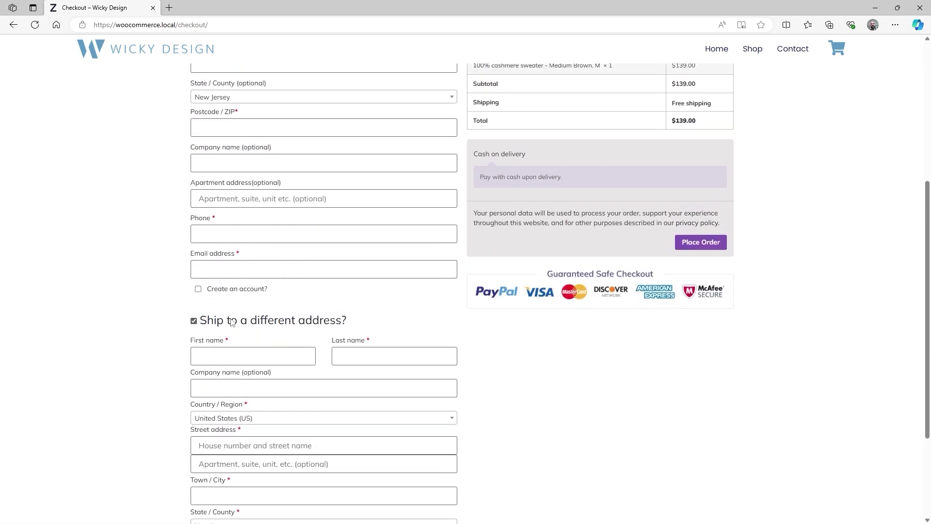
pyautogui.click(233, 319)
pyautogui.scroll(4, 459, 339)
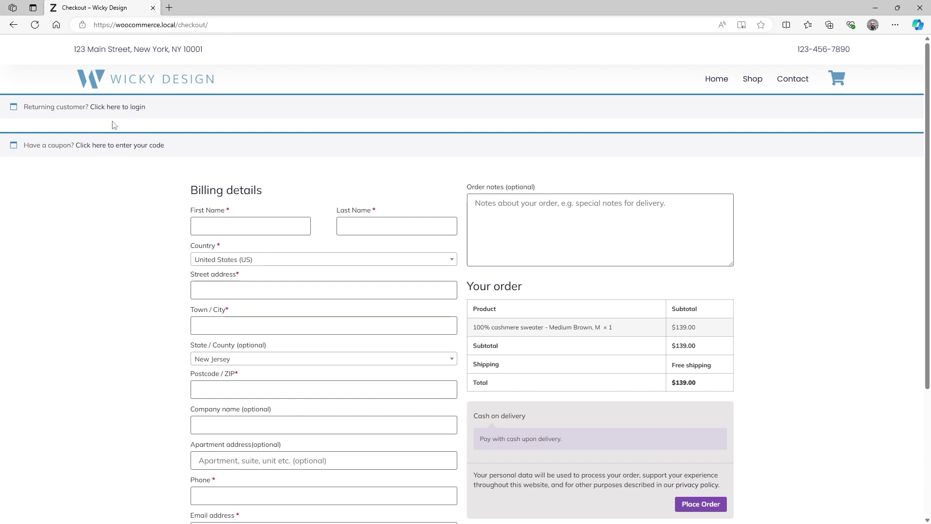
pyautogui.click(114, 146)
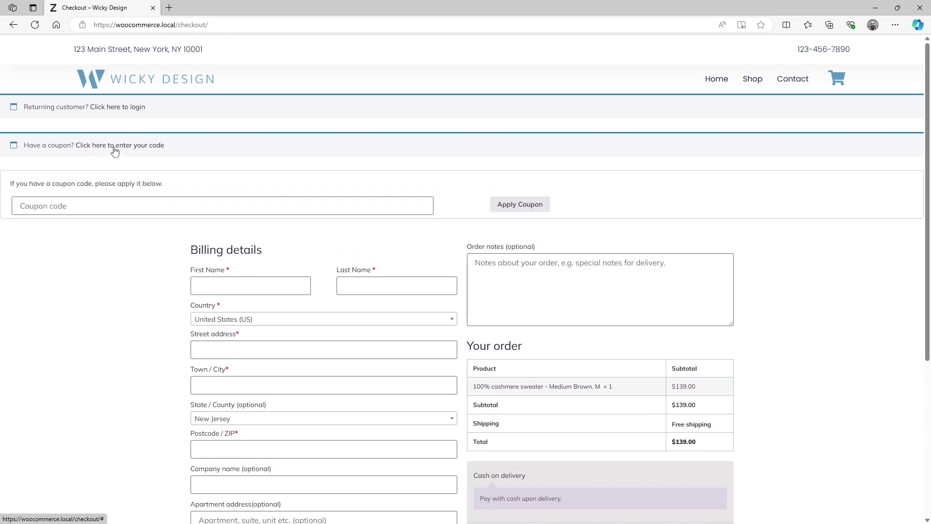
pyautogui.click(115, 109)
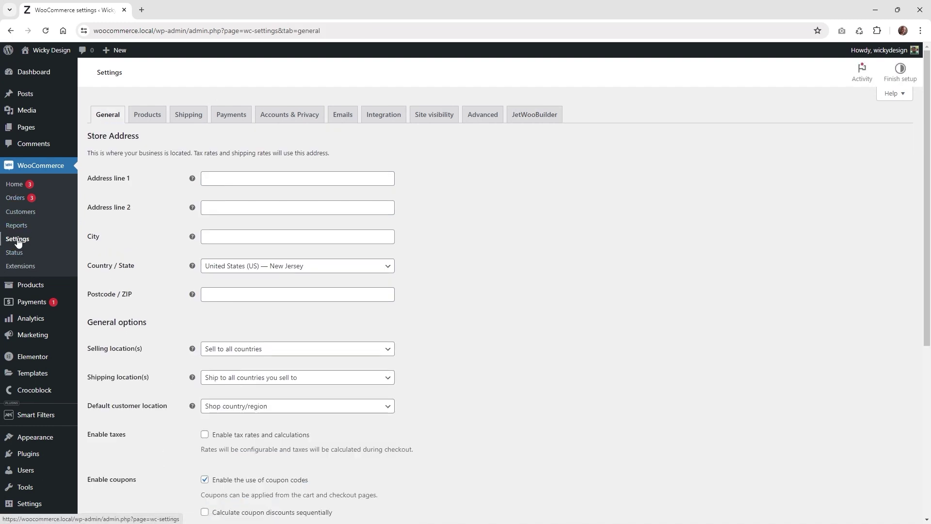
# Return to Chrome, disable the use of coupon codes in WooCommerce's General settings, and save the changes
pyautogui.scroll(-3, 179, 351)
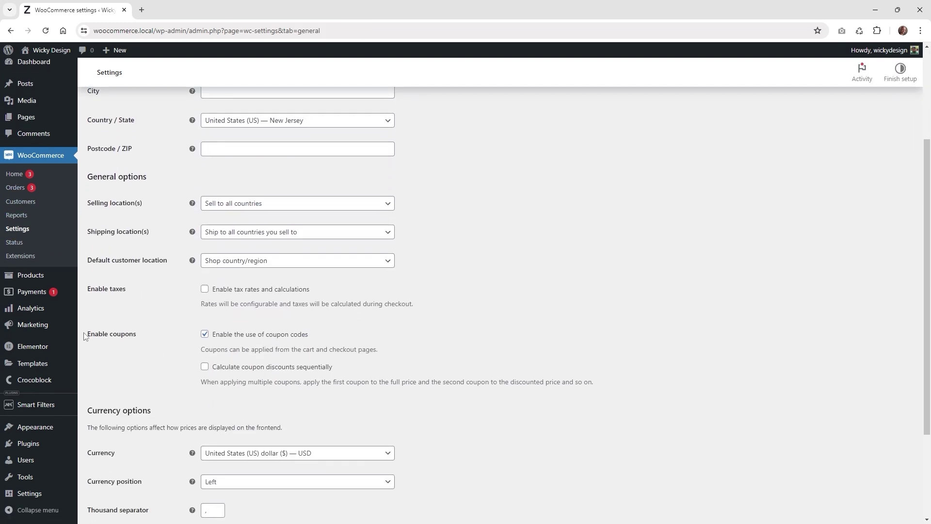
pyautogui.click(216, 337)
pyautogui.scroll(-2, 165, 336)
pyautogui.click(129, 472)
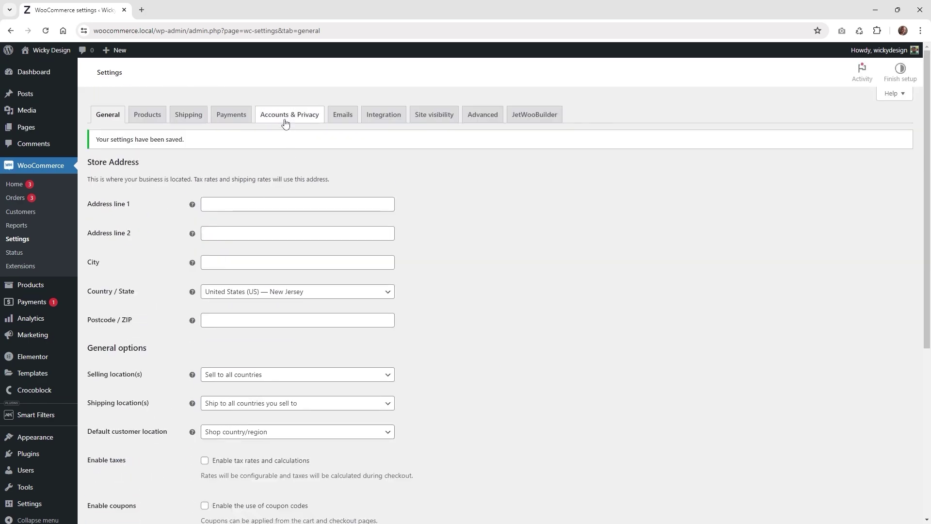
# In the Accounts & Privacy settings, stop customers from logging into an existing account during checkout, and save the changes
pyautogui.click(281, 119)
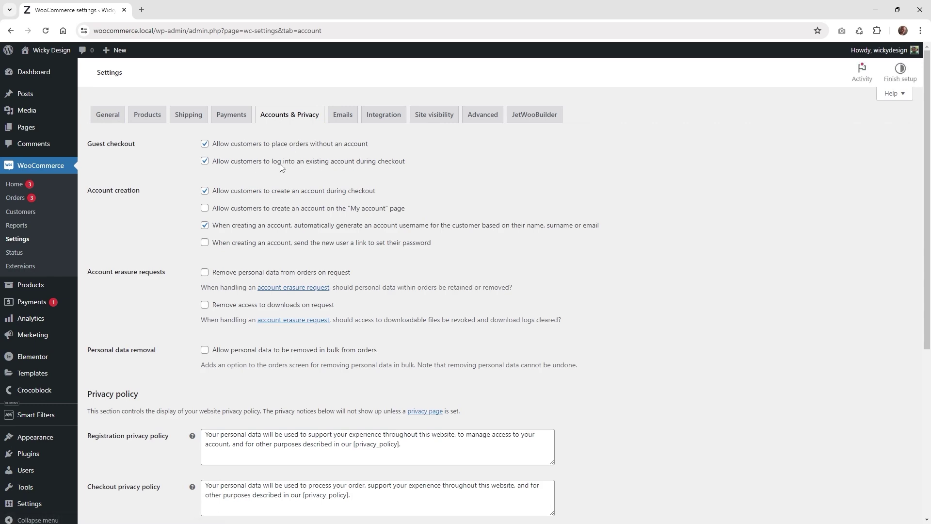
pyautogui.click(312, 165)
pyautogui.scroll(-5, 161, 303)
pyautogui.click(116, 470)
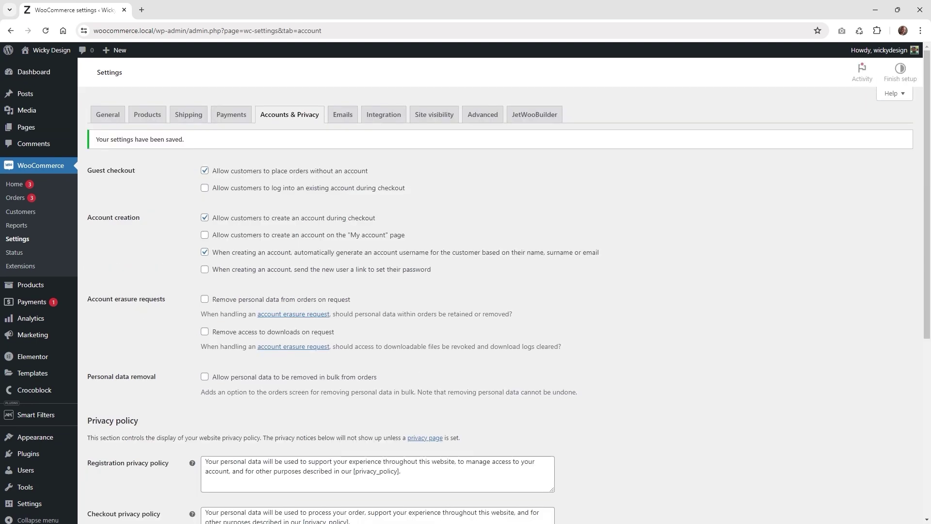
# Switch to Edge, reload the live Checkout page, and check the area above the billing details for the login and coupon forms
pyautogui.hotkey('alt', 'Tab')
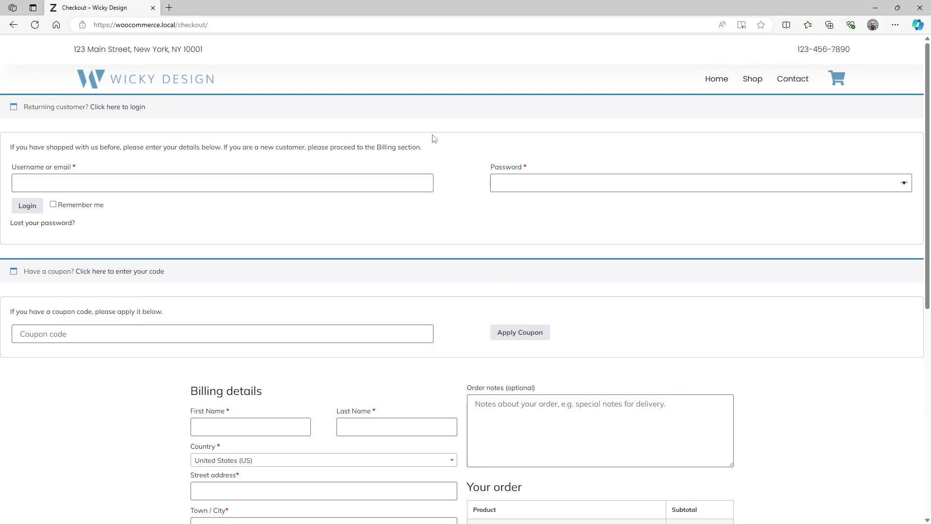
pyautogui.click(37, 25)
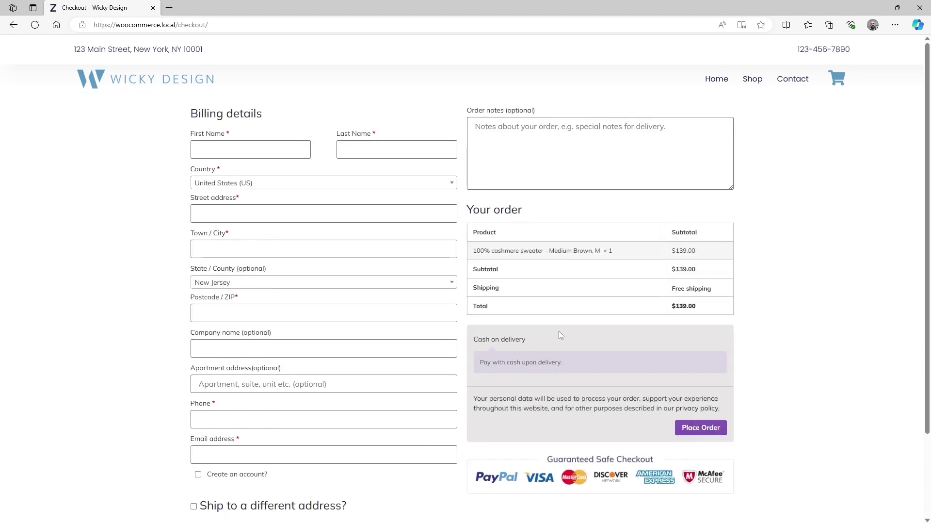
pyautogui.scroll(-2, 551, 333)
pyautogui.scroll(2, 555, 330)
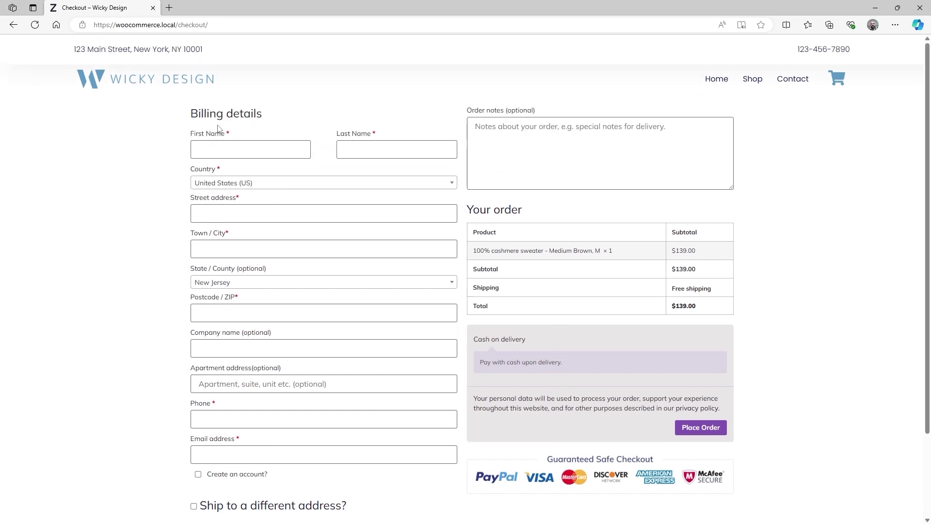
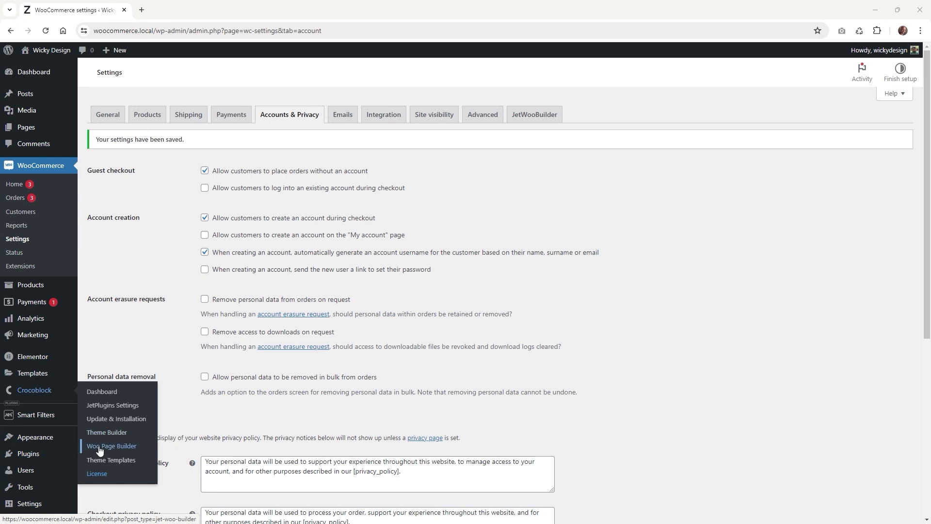
# In Chrome, create a new JetWooBuilder template of type Checkout named "Checkout Top Template" from the Woo Page Builder
pyautogui.click(124, 447)
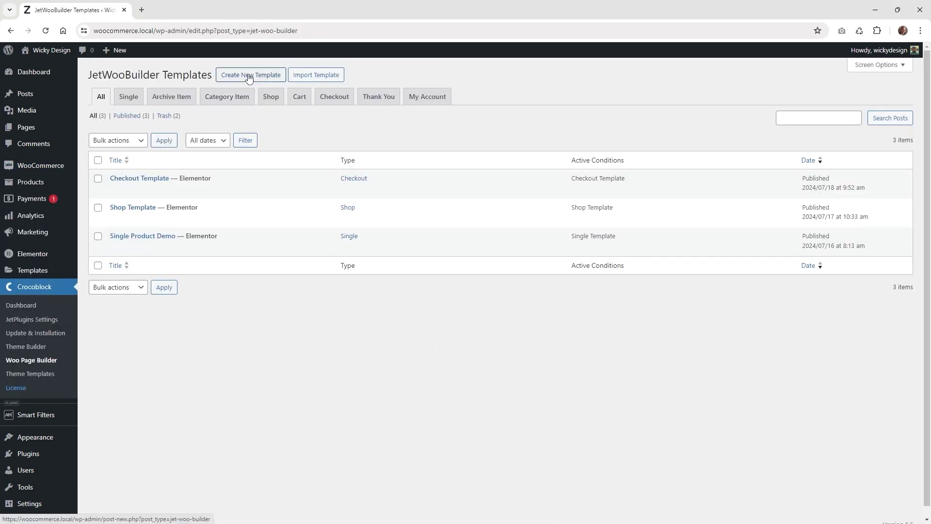
pyautogui.click(249, 75)
pyautogui.click(288, 155)
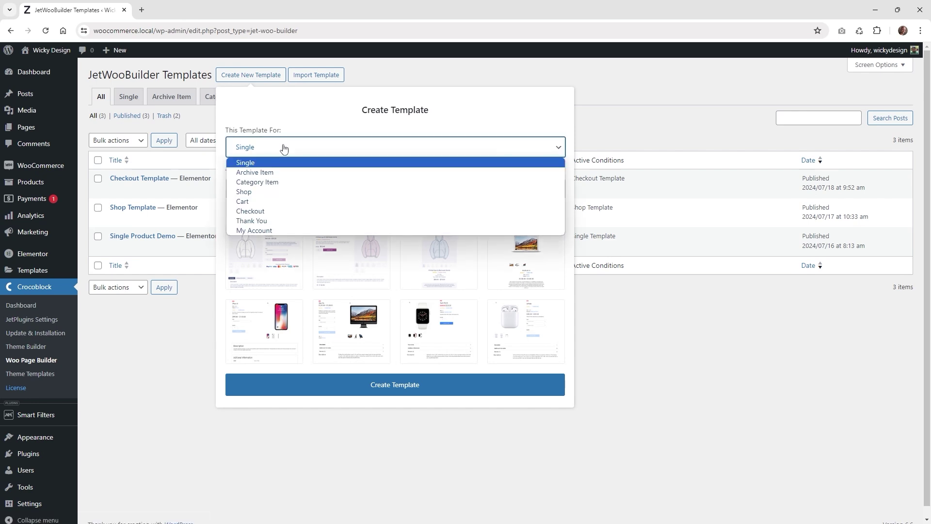
pyautogui.click(274, 211)
pyautogui.click(275, 190)
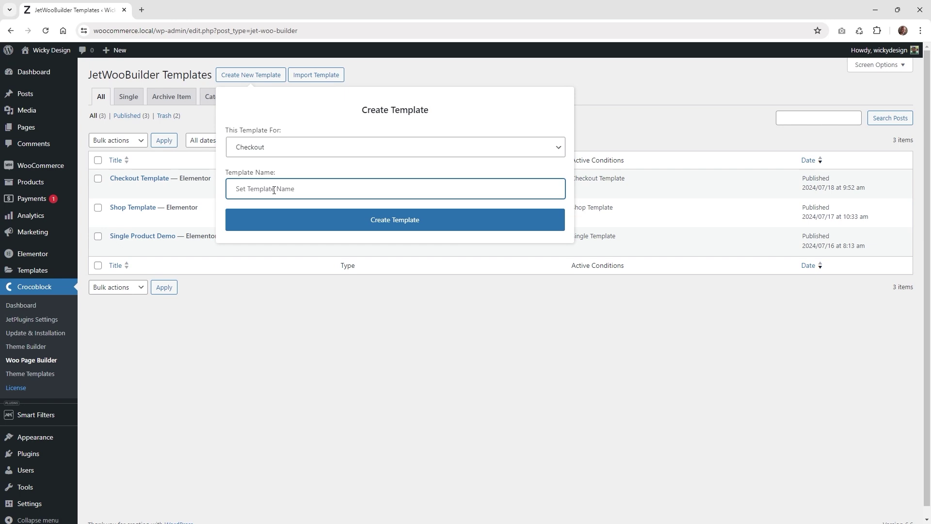
pyautogui.write('Checkout Top Template')
pyautogui.click(329, 228)
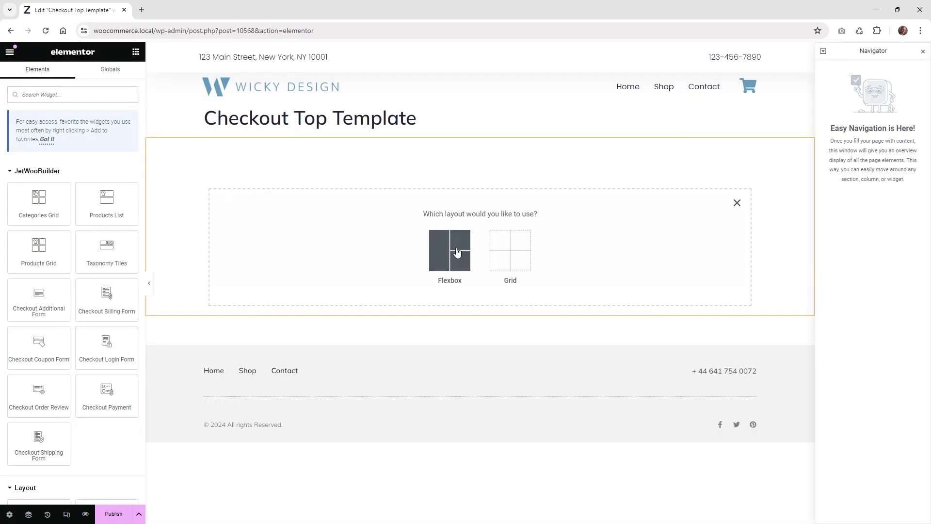
# Add a single-column Flexbox container to the template and place a Heading widget inside it
pyautogui.click(455, 248)
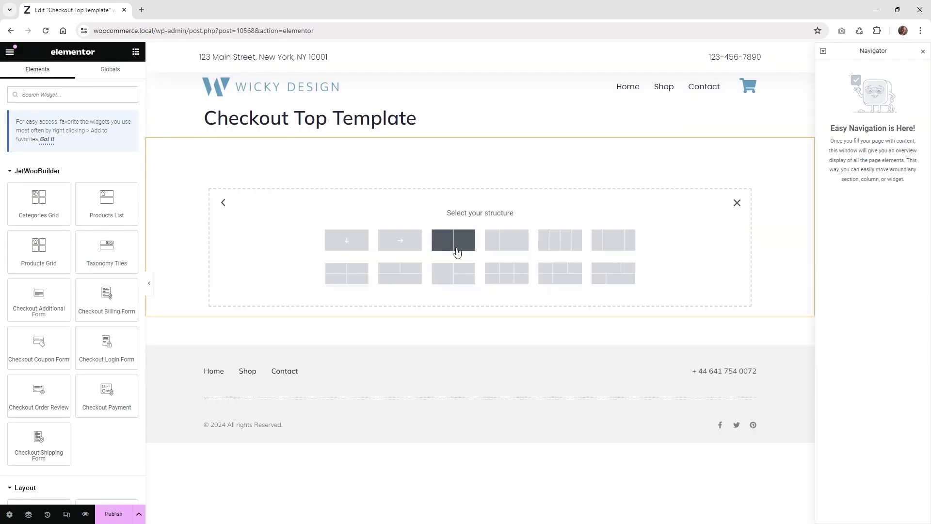
pyautogui.click(344, 248)
pyautogui.click(136, 52)
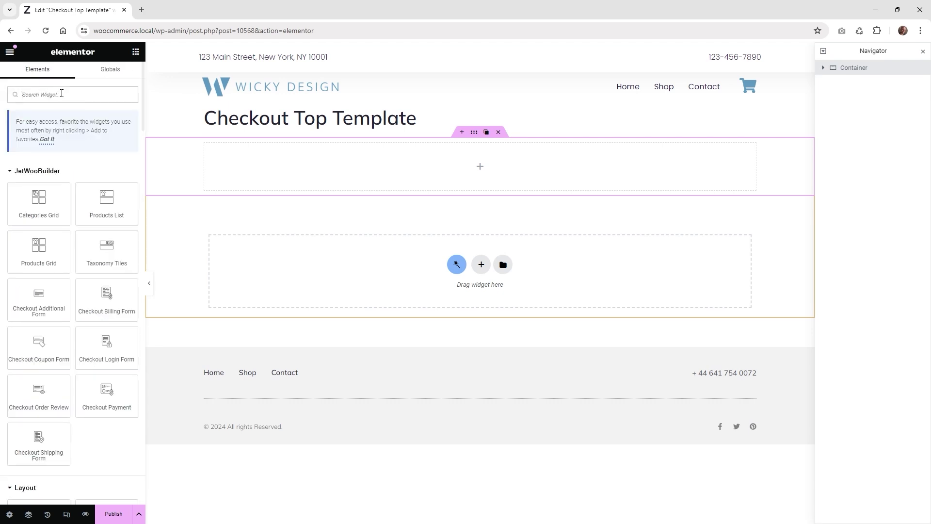
pyautogui.write('hea')
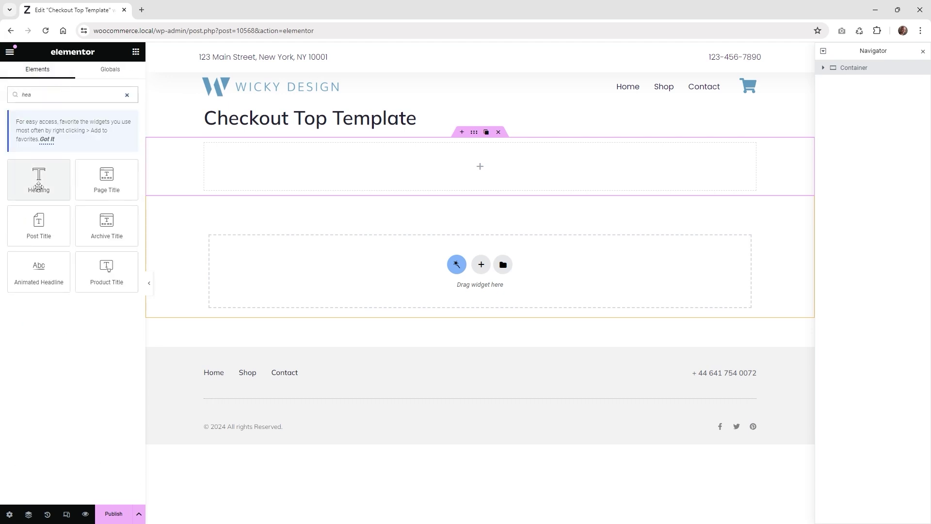
pyautogui.moveTo(39, 177); pyautogui.dragTo(499, 172)
# Set the heading's title to "Checkout" with HTML tag H1 and center alignment
pyautogui.tripleClick(53, 150)
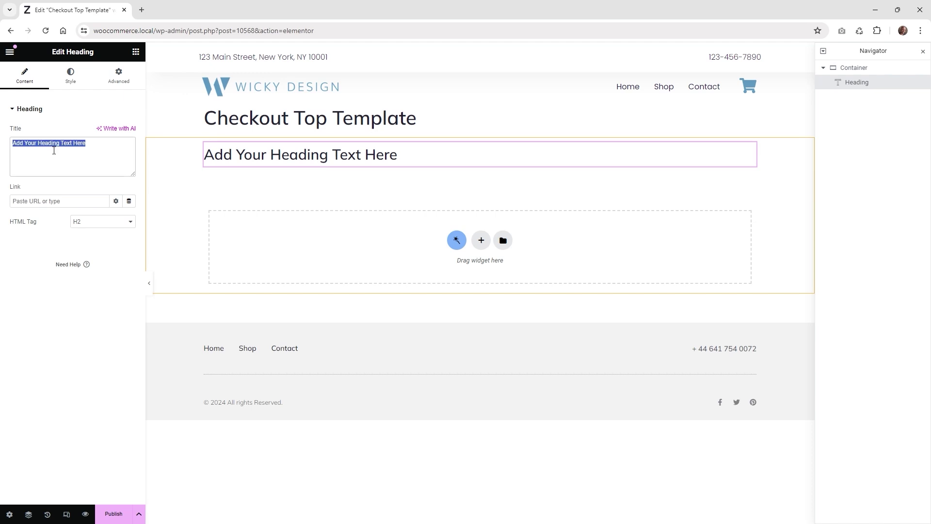
pyautogui.write('Checkout')
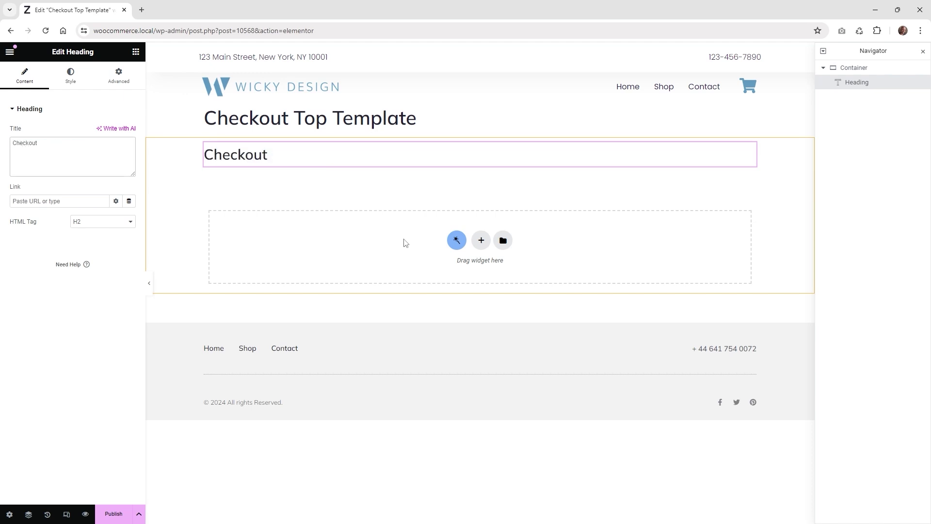
pyautogui.click(103, 222)
pyautogui.click(96, 235)
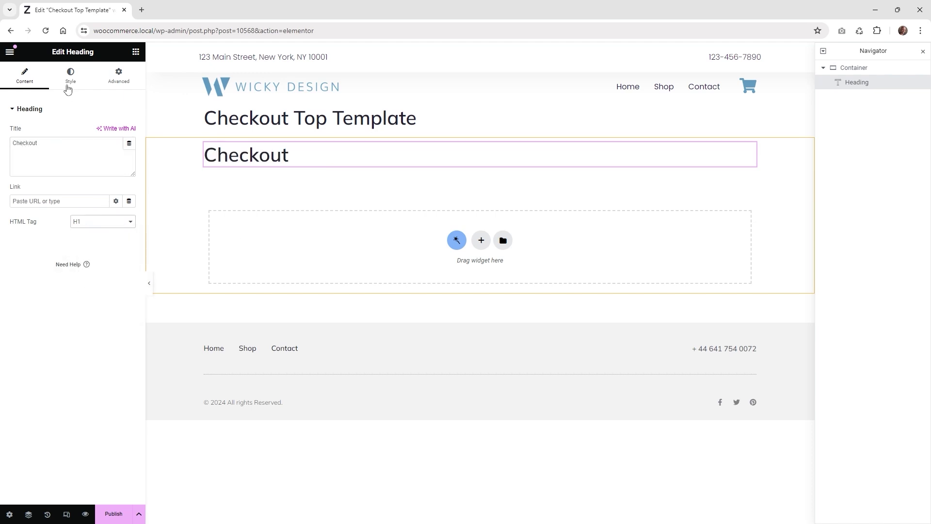
pyautogui.click(70, 82)
pyautogui.click(104, 131)
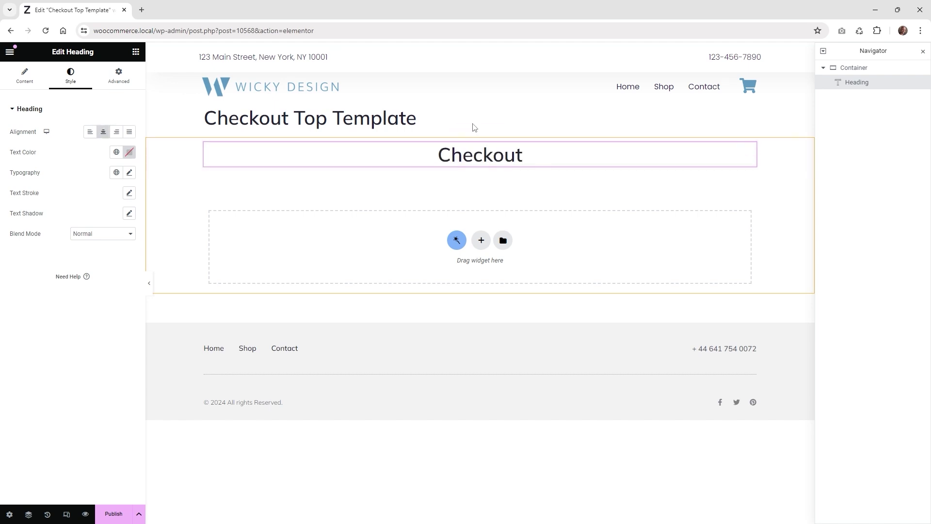
# Unlink the container's padding values and set the top and bottom padding to 20 px
pyautogui.click(474, 133)
pyautogui.click(118, 76)
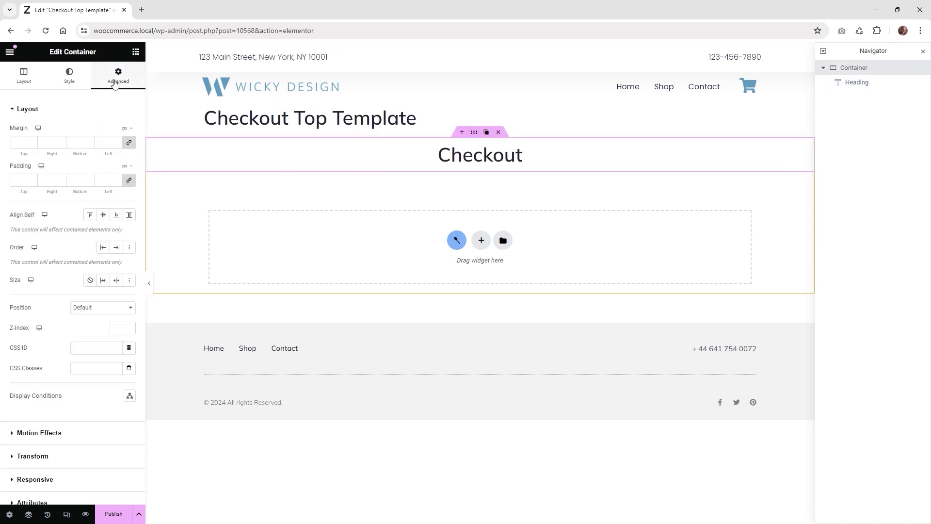
pyautogui.click(129, 180)
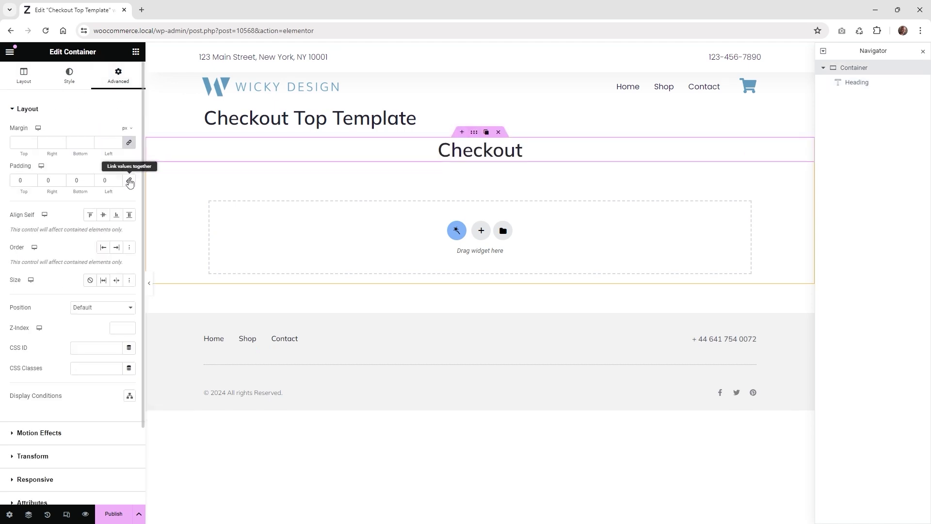
pyautogui.click(18, 181)
pyautogui.write('2')
pyautogui.click(73, 178)
pyautogui.write('2')
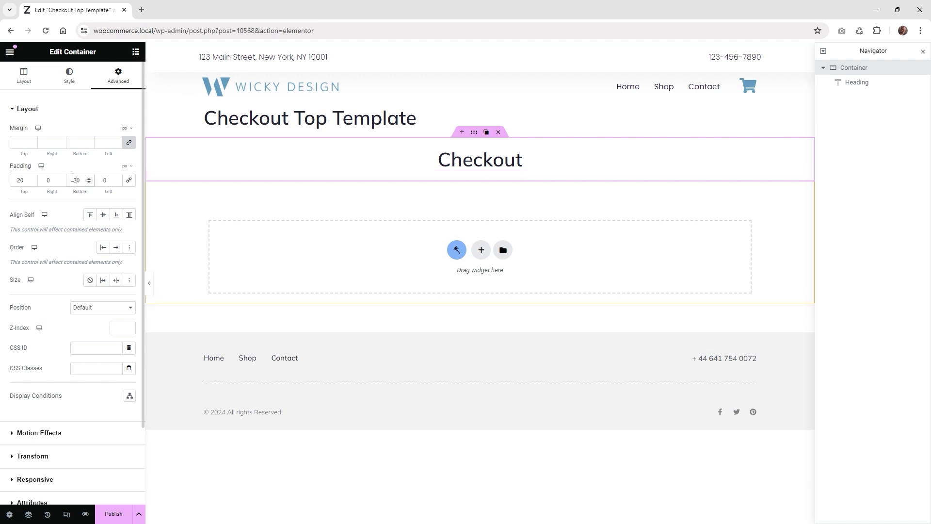
# Give the container a classic background in light grey
pyautogui.click(64, 77)
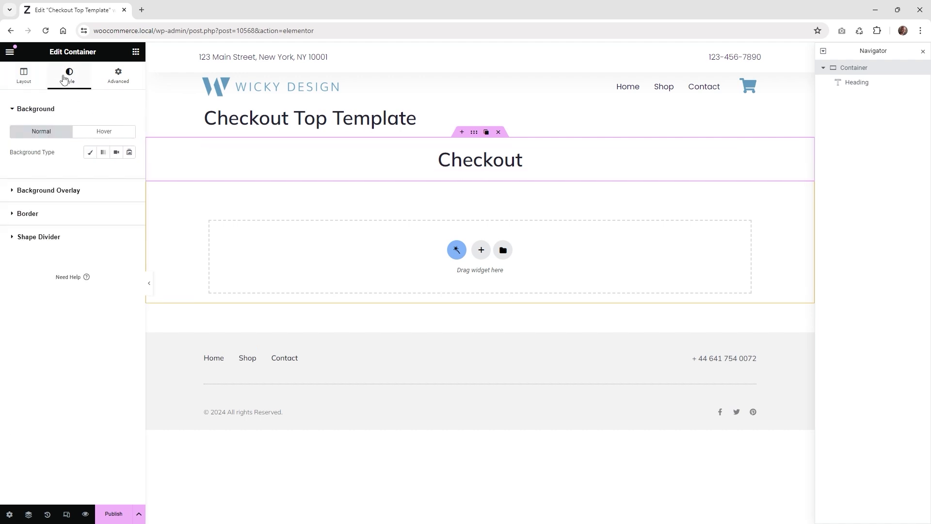
pyautogui.click(91, 151)
pyautogui.click(129, 172)
pyautogui.moveTo(102, 214); pyautogui.dragTo(69, 218)
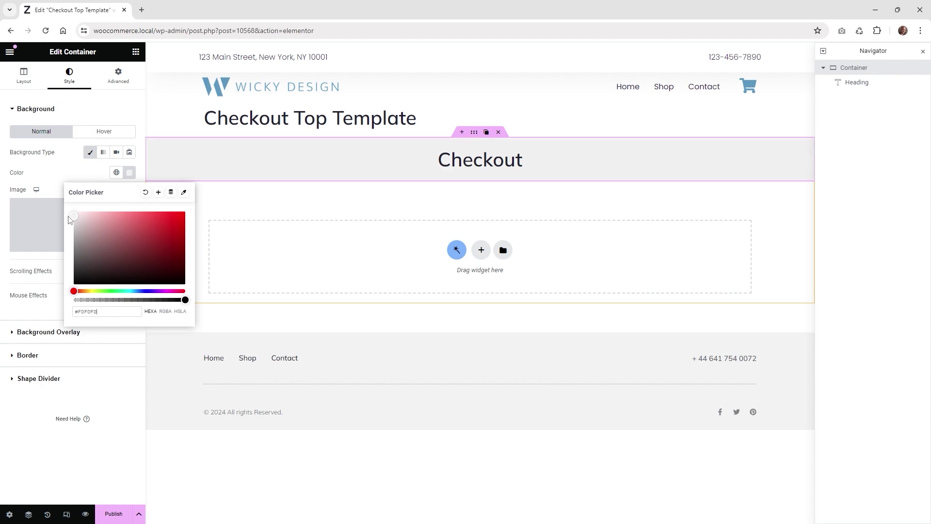
# Add the Checkout Coupon Form and Checkout Login Form widgets below the Checkout heading, and publish the template
pyautogui.click(136, 51)
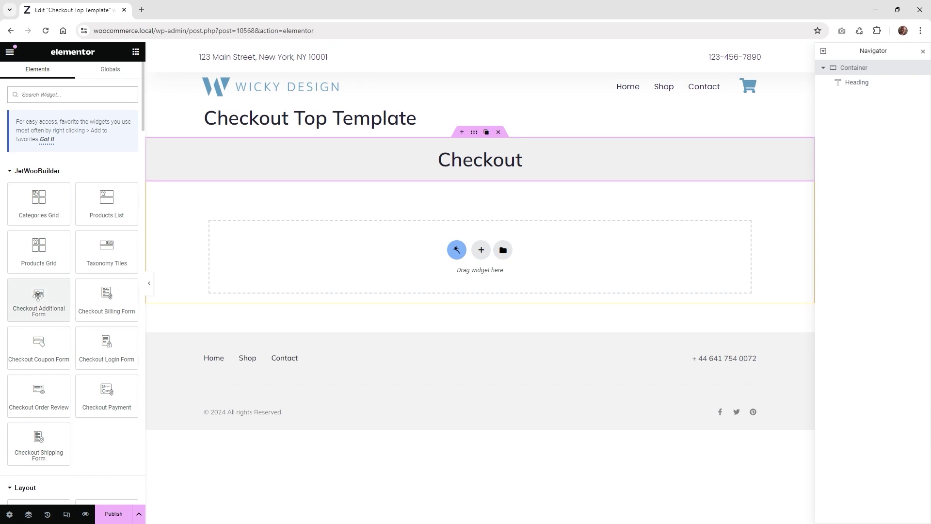
pyautogui.moveTo(40, 349); pyautogui.dragTo(476, 164)
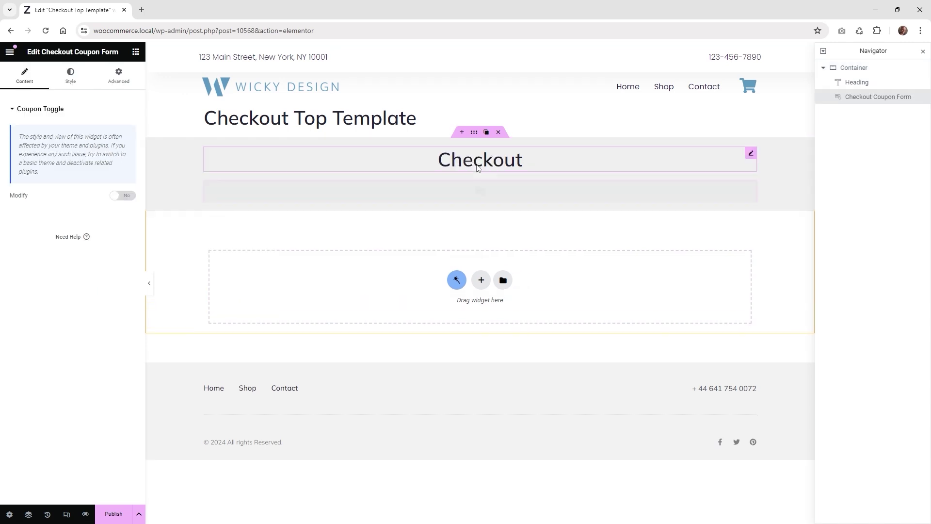
pyautogui.click(135, 51)
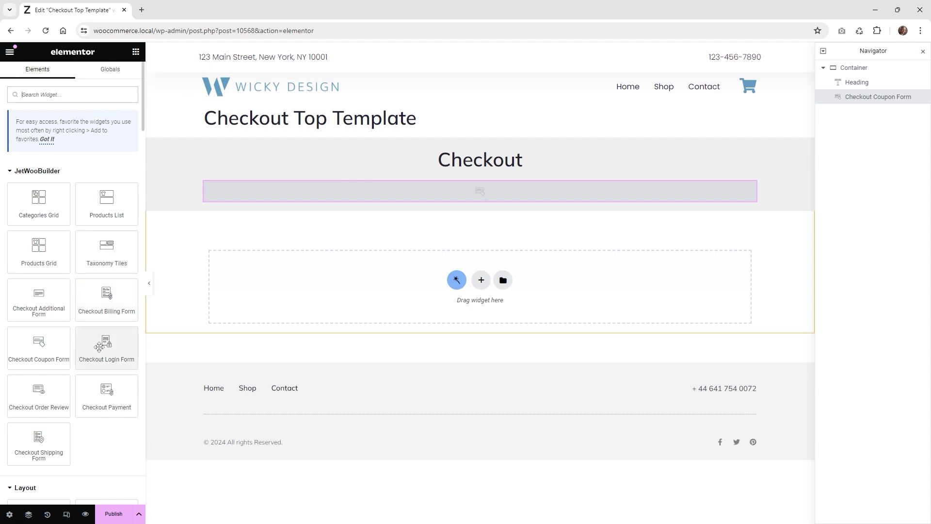
pyautogui.moveTo(97, 349); pyautogui.dragTo(321, 197)
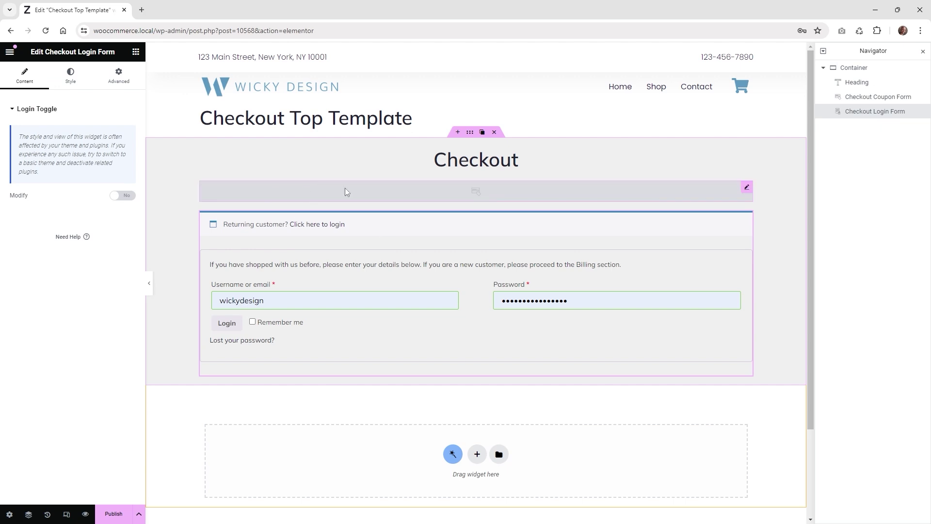
pyautogui.click(111, 516)
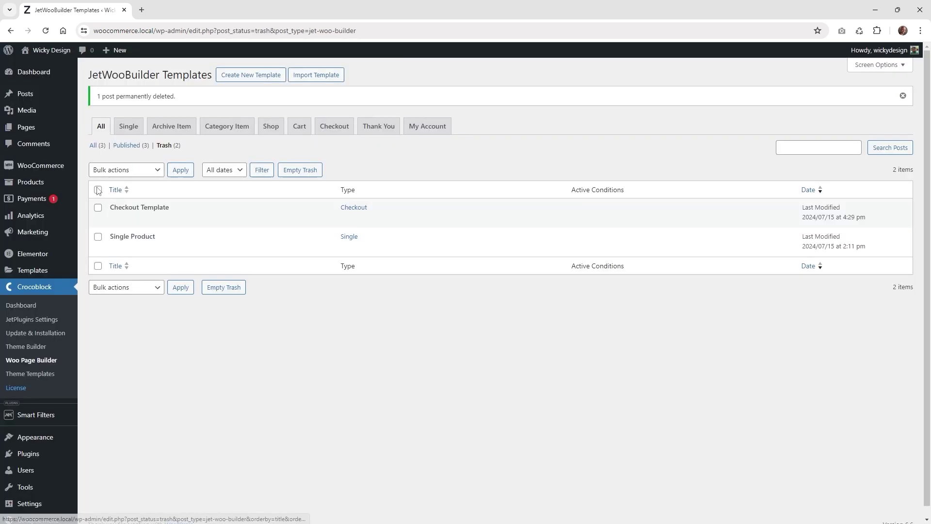
# In WooCommerce's General settings, enable the use of coupon codes and save the changes
pyautogui.click(113, 226)
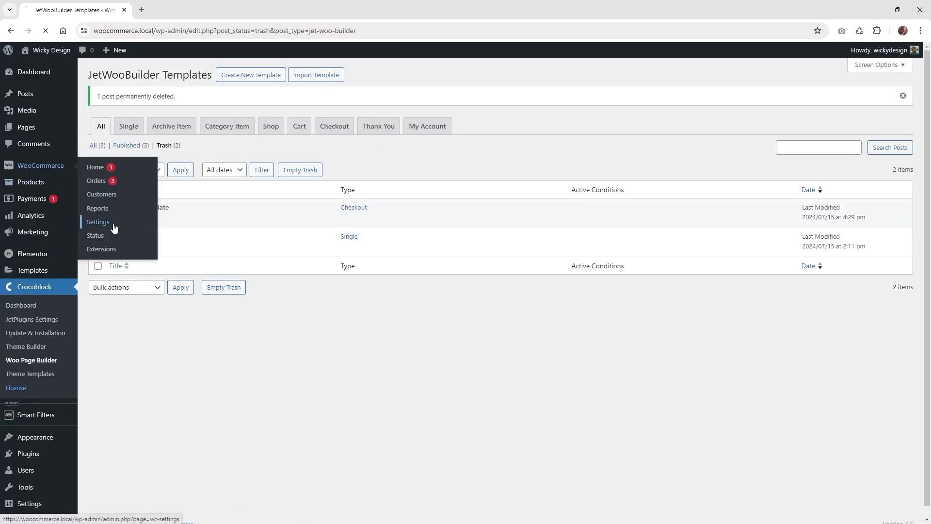
pyautogui.scroll(-3, 147, 333)
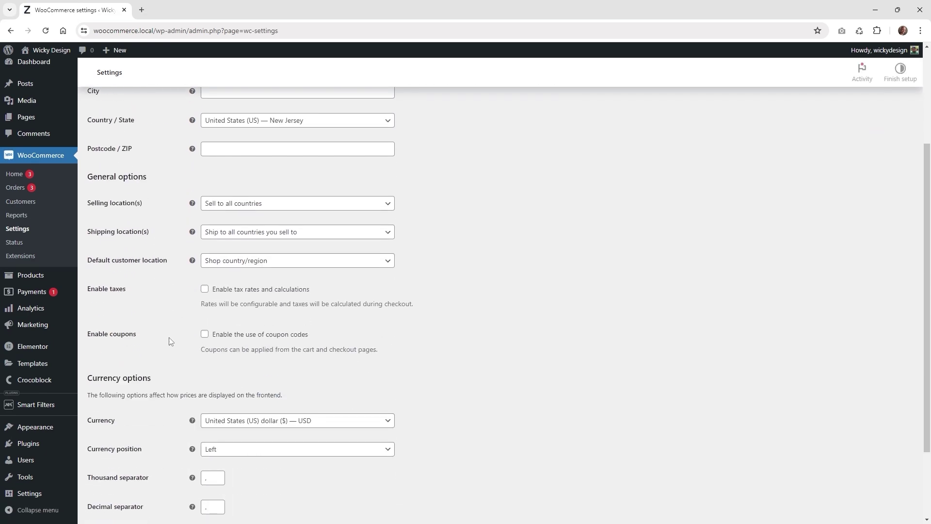
pyautogui.click(243, 336)
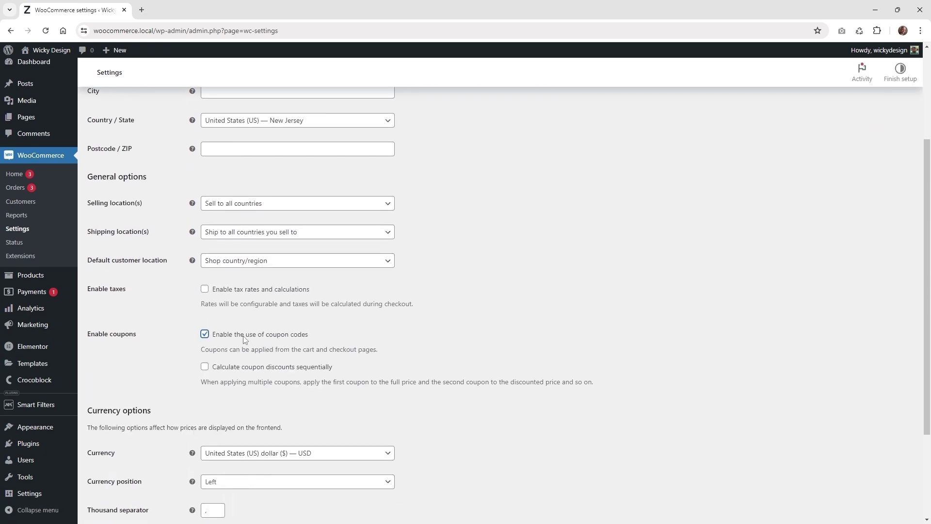
pyautogui.scroll(-3, 139, 355)
pyautogui.click(112, 470)
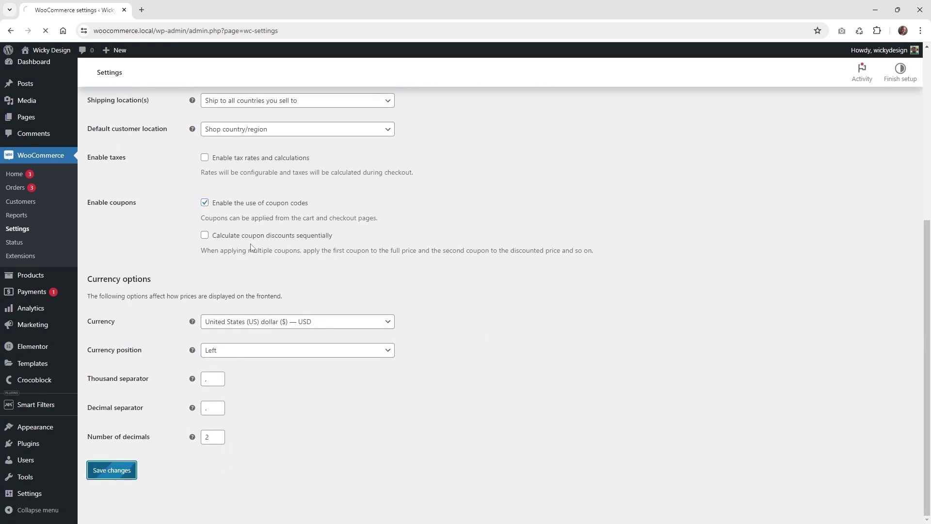
# In the Accounts & Privacy settings, allow customers to log into an existing account during checkout, and save the changes
pyautogui.click(297, 116)
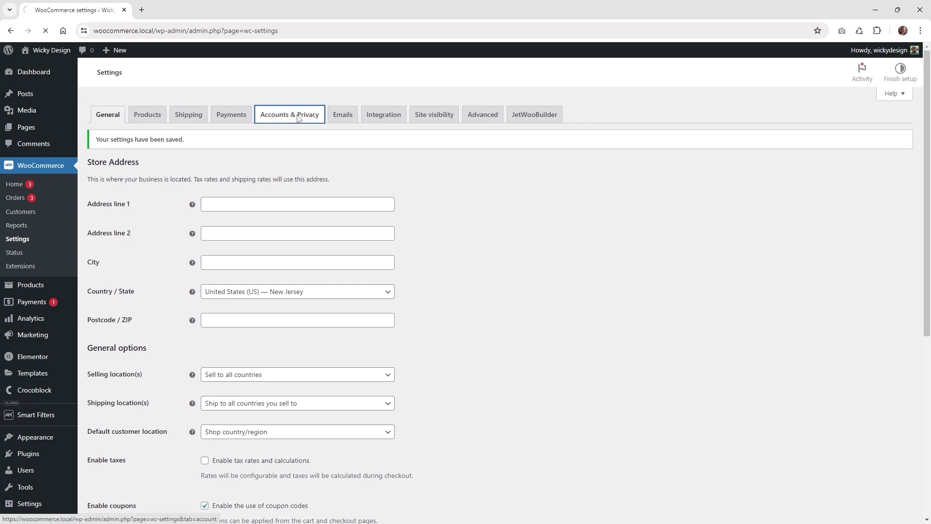
pyautogui.click(252, 161)
pyautogui.scroll(-5, 141, 293)
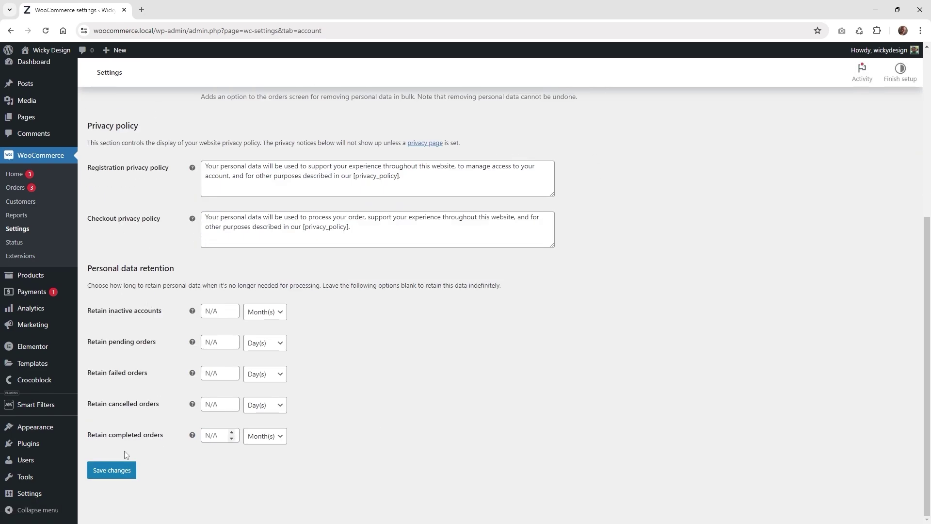
pyautogui.click(115, 471)
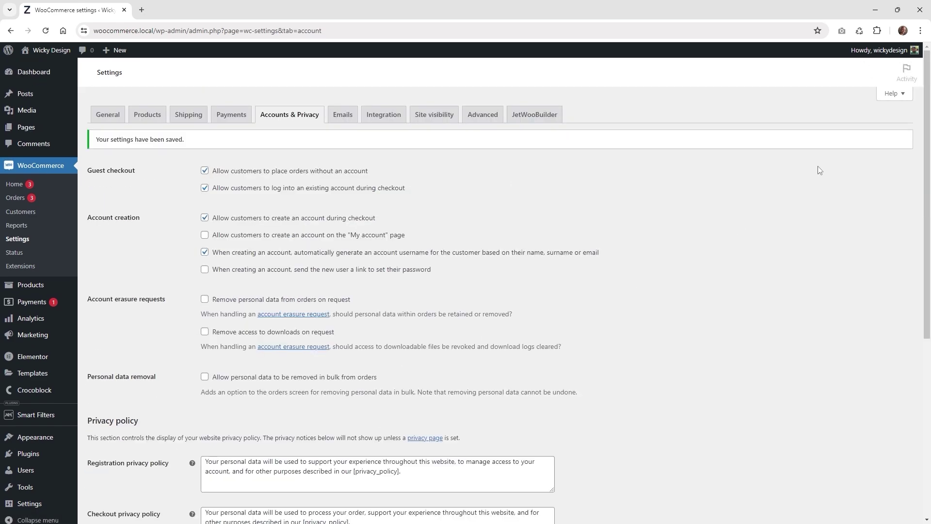
# Return to the Checkout Top Template editor, reload it, and open the Checkout Coupon Form's style settings
pyautogui.click(875, 9)
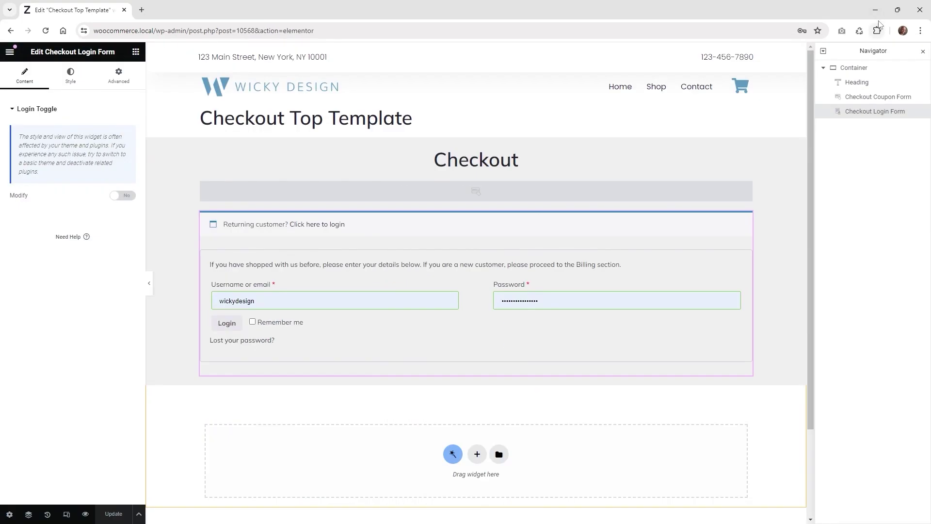
pyautogui.click(46, 32)
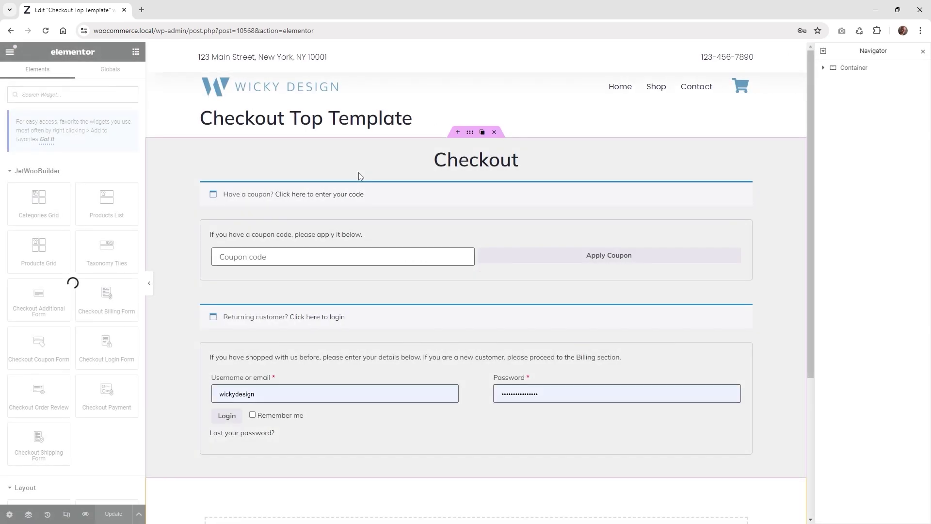
pyautogui.click(748, 188)
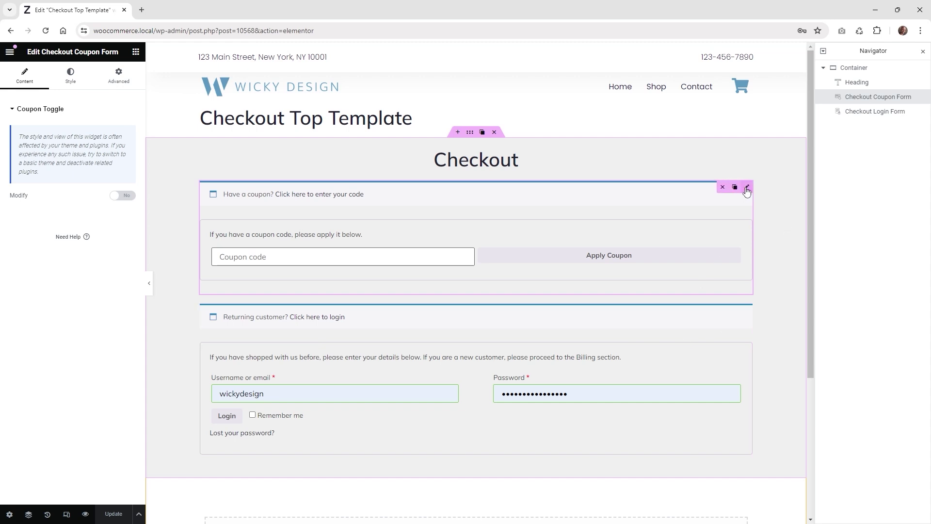
pyautogui.click(67, 82)
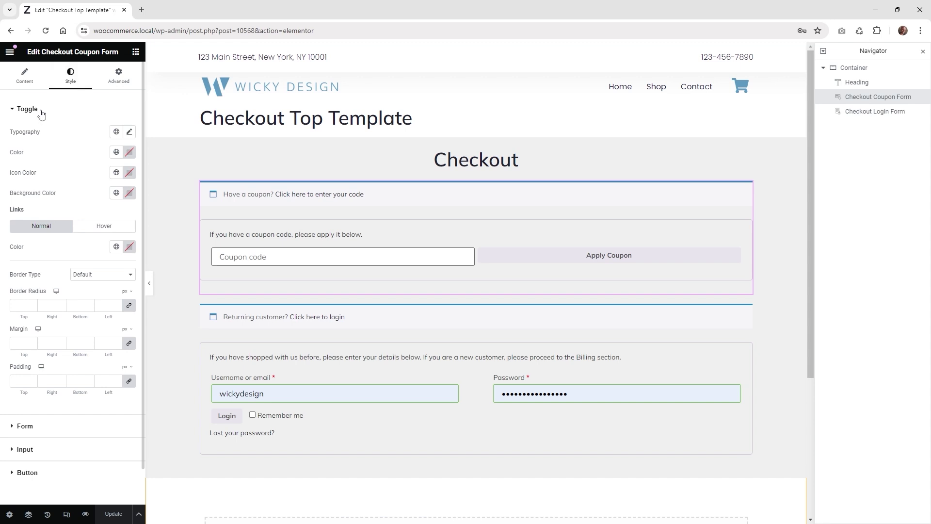
# Try the None border type on the coupon form's toggle, and settle on Solid
pyautogui.click(92, 275)
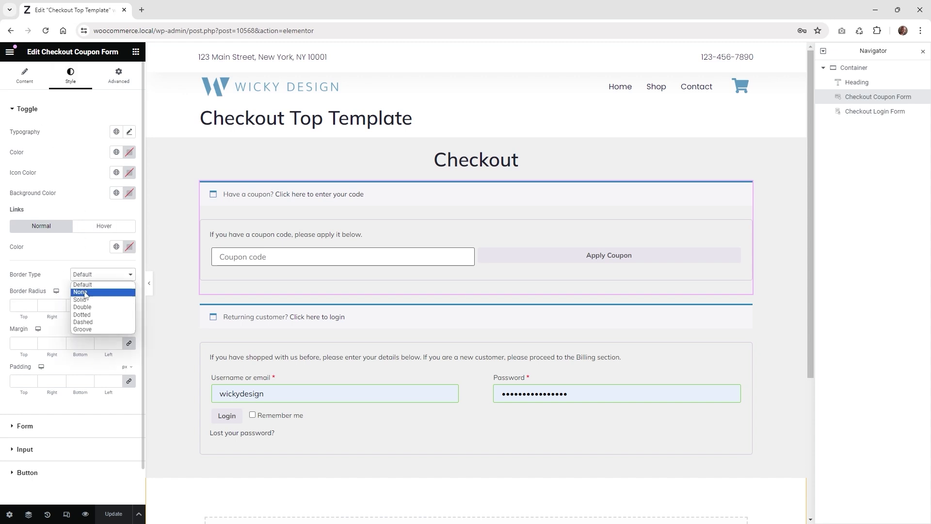
pyautogui.click(81, 292)
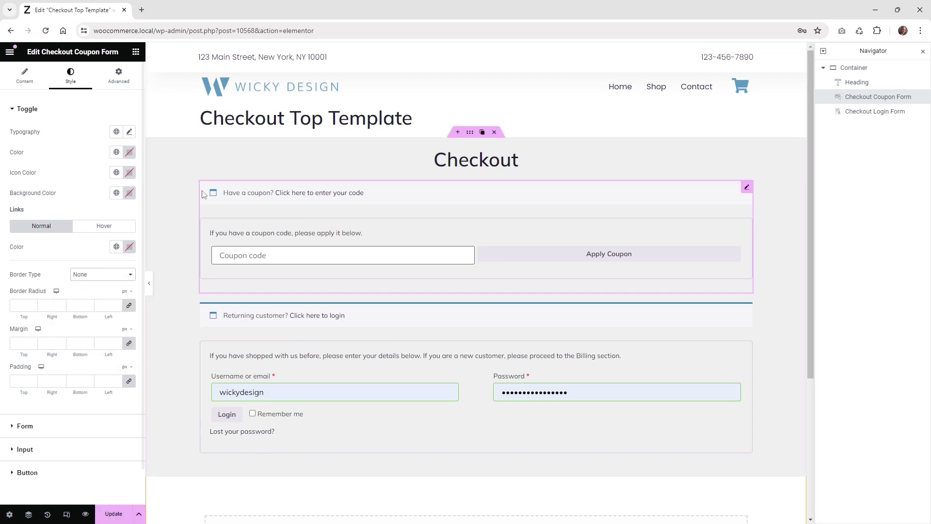
pyautogui.click(102, 275)
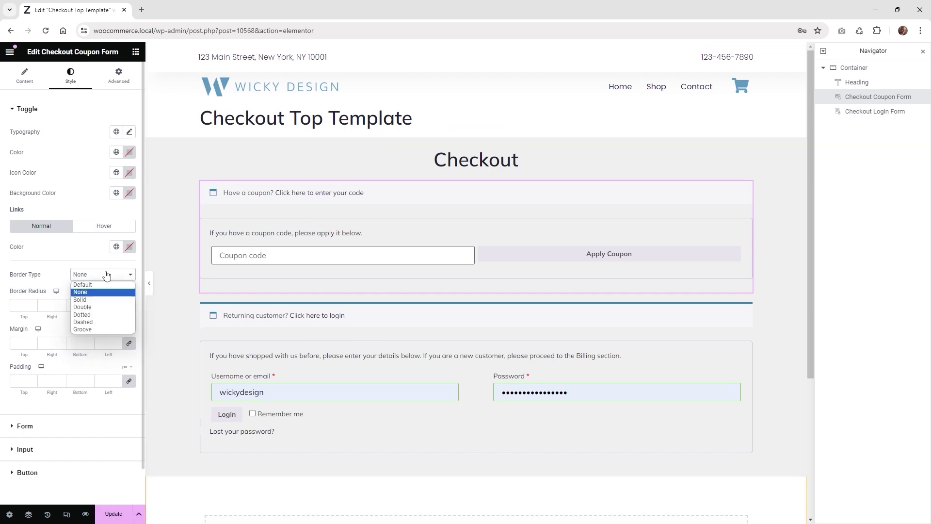
pyautogui.click(99, 301)
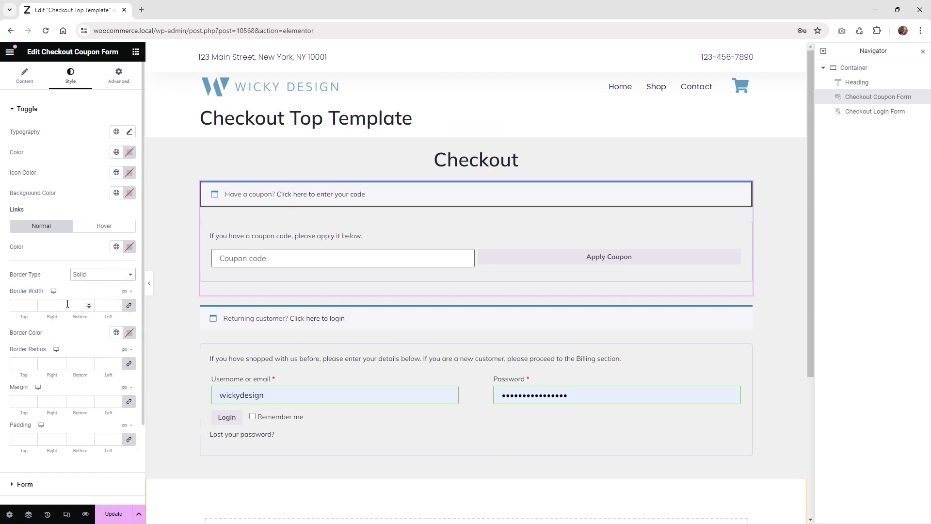
# Unlink the coupon toggle's border widths and set the top to 4 px, keeping the other sides at 0
pyautogui.click(129, 306)
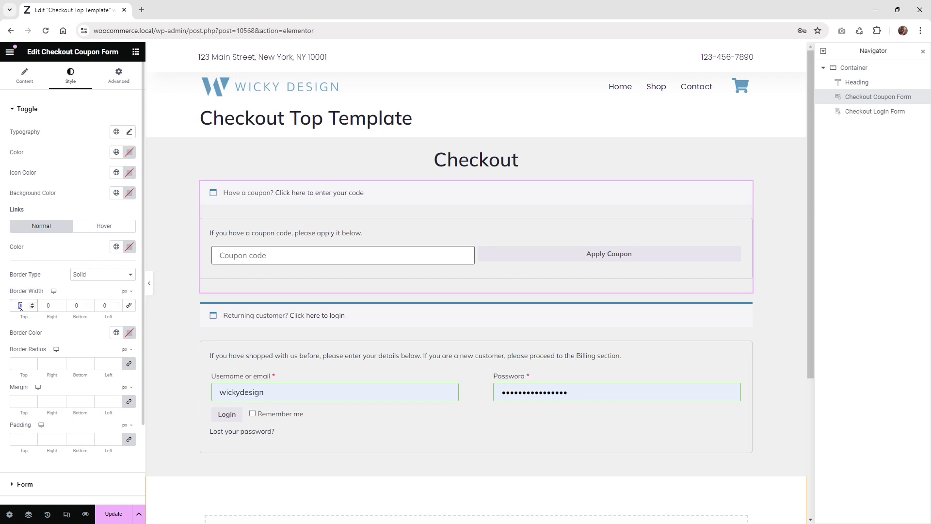
pyautogui.write('2')
pyautogui.click(32, 307)
pyautogui.click(32, 307)
pyautogui.click(33, 303)
pyautogui.click(32, 304)
pyautogui.click(32, 303)
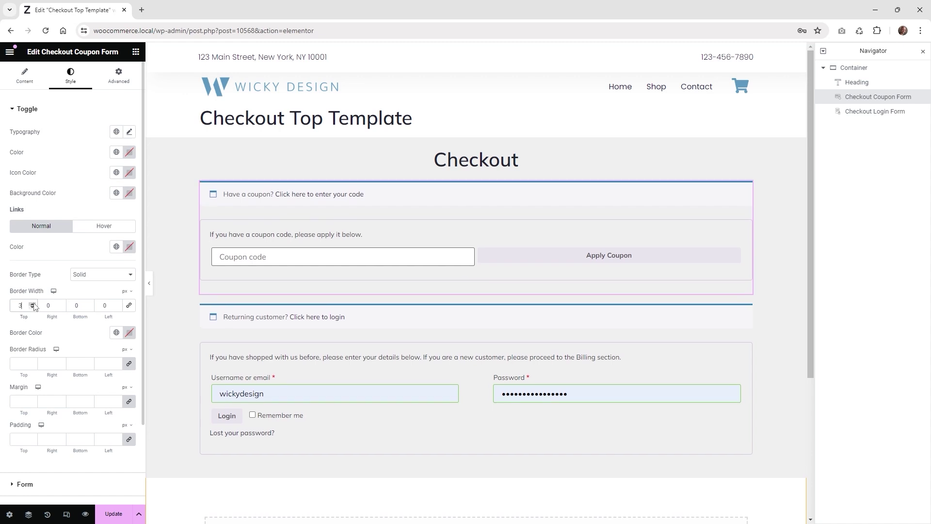
pyautogui.click(33, 303)
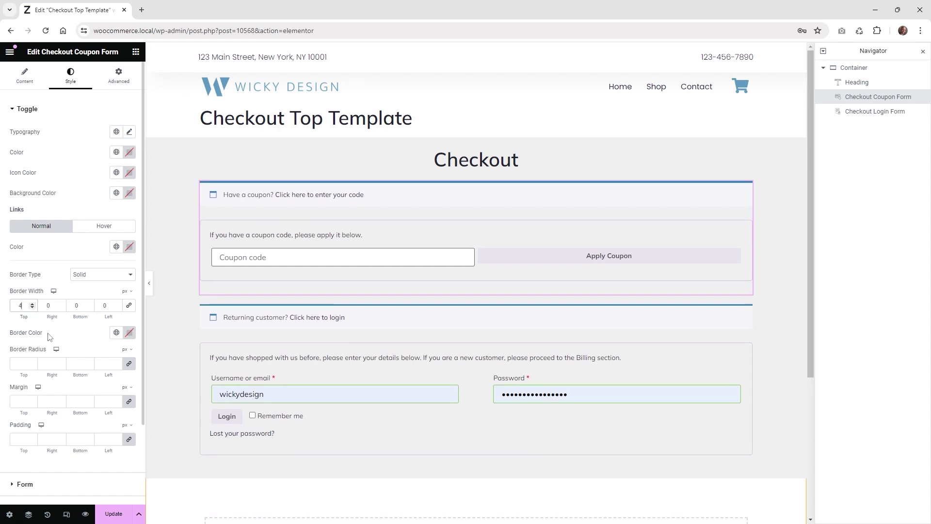
# Try a dark red border color on the coupon form's toggle, and reset it to the default
pyautogui.click(129, 332)
pyautogui.click(164, 387)
pyautogui.click(125, 413)
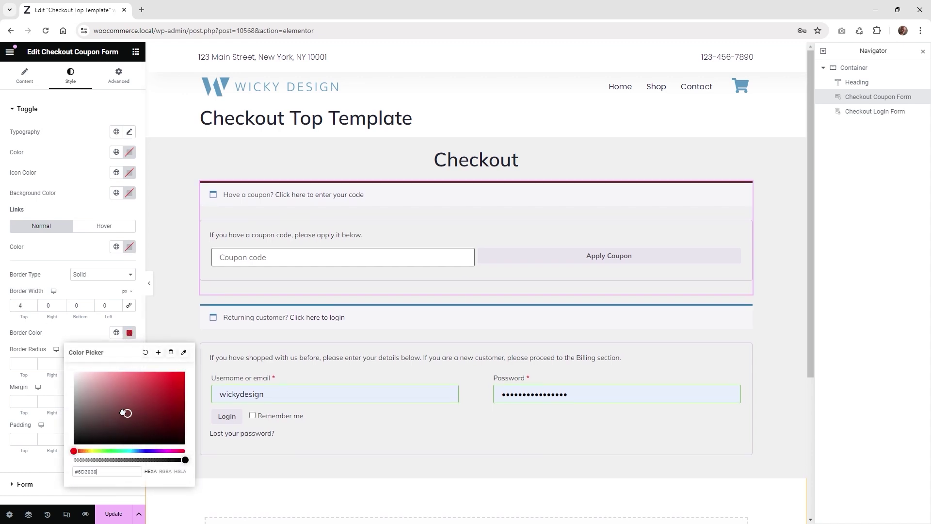
pyautogui.moveTo(125, 413); pyautogui.dragTo(153, 403)
pyautogui.click(145, 352)
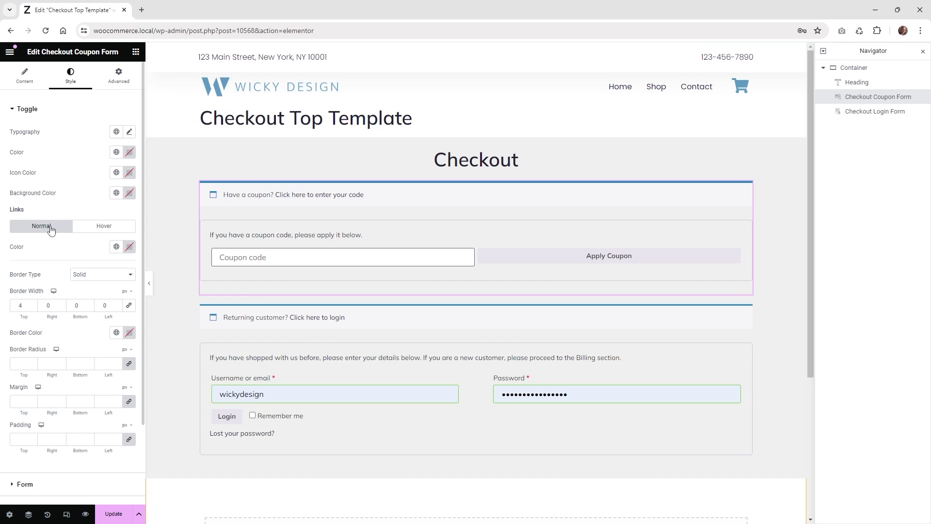
# Enable Modify for the Checkout Coupon Form's toggle text in its content settings
pyautogui.click(25, 76)
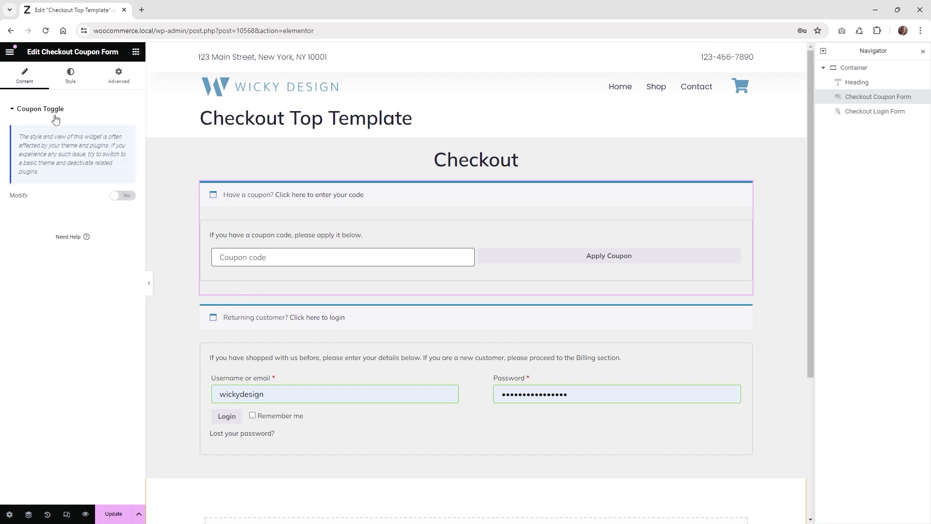
pyautogui.click(123, 196)
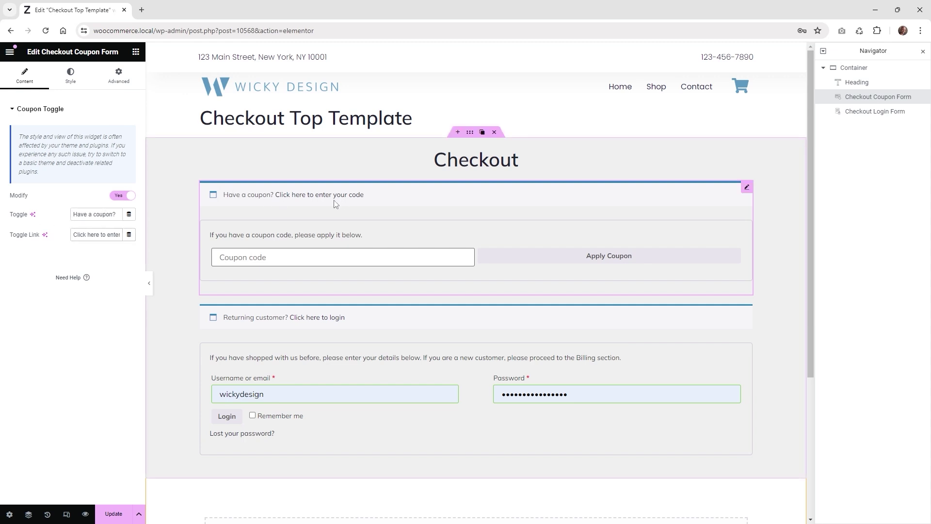
pyautogui.click(267, 257)
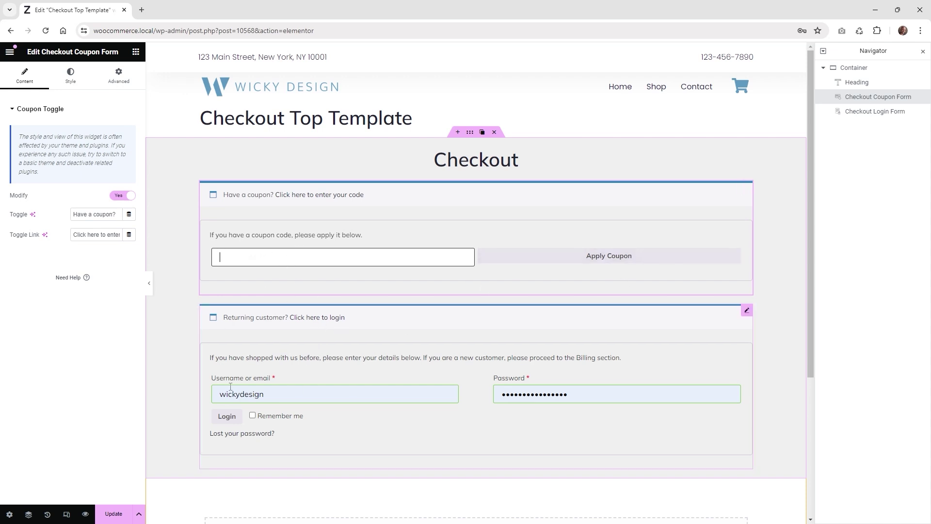
# Look at the Checkout Login Form's content and style settings, and update the Checkout Top Template
pyautogui.click(748, 312)
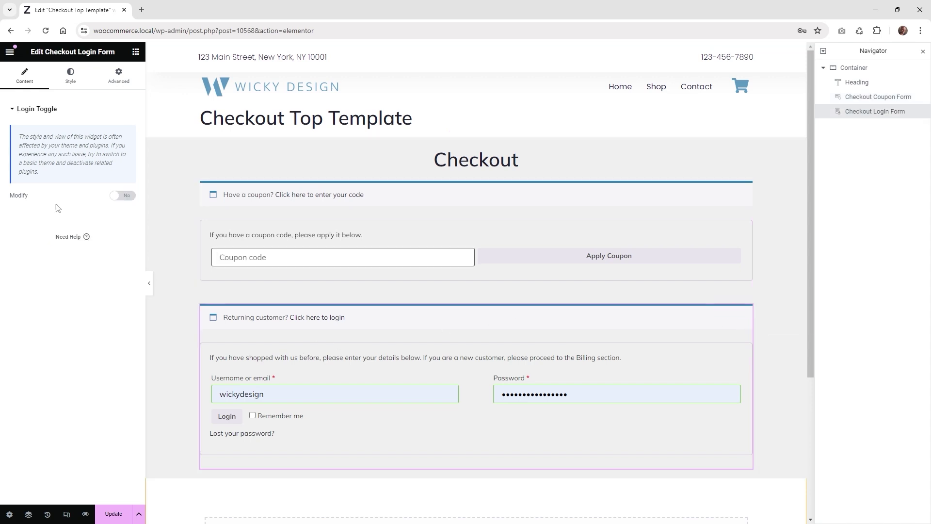
pyautogui.click(71, 78)
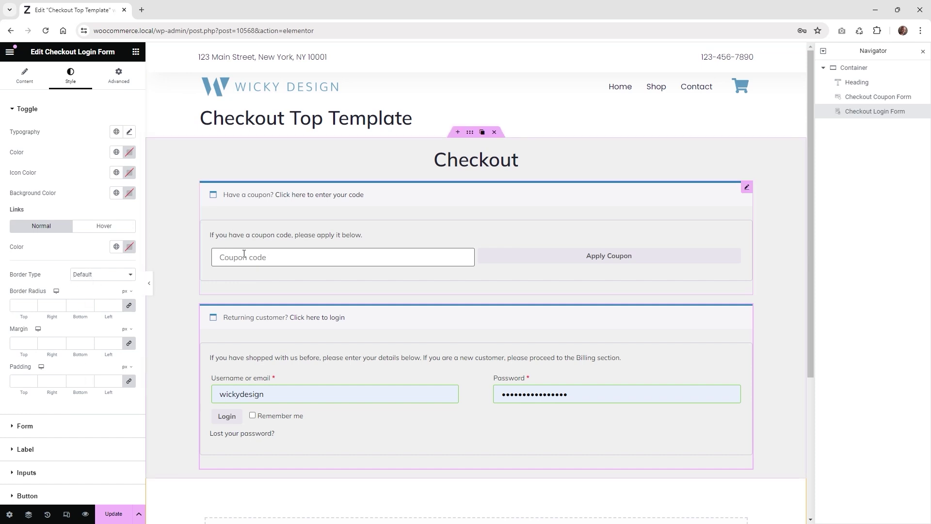
pyautogui.click(113, 515)
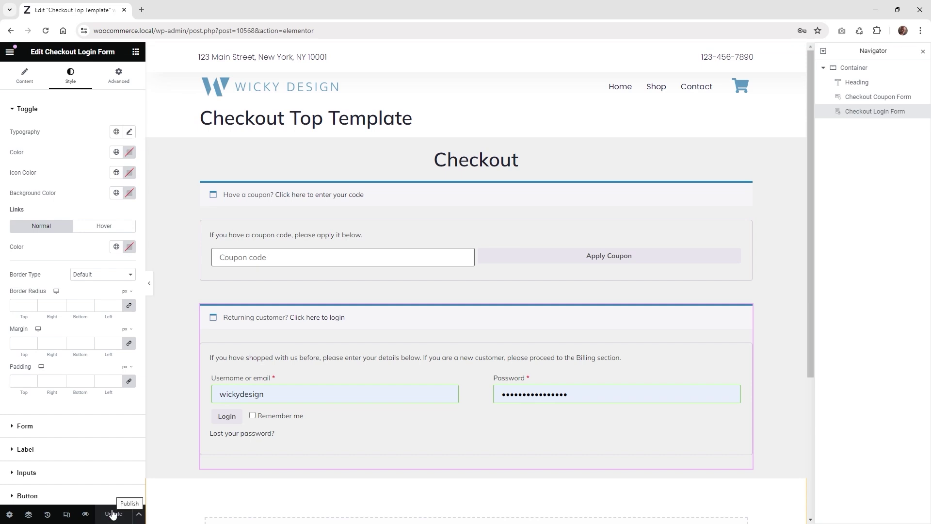
# In WooCommerce's JetWooBuilder settings, assign Checkout Top Template as the checkout top template, and save the changes
pyautogui.hotkey('alt', 'Left')
pyautogui.moveTo(42, 175)
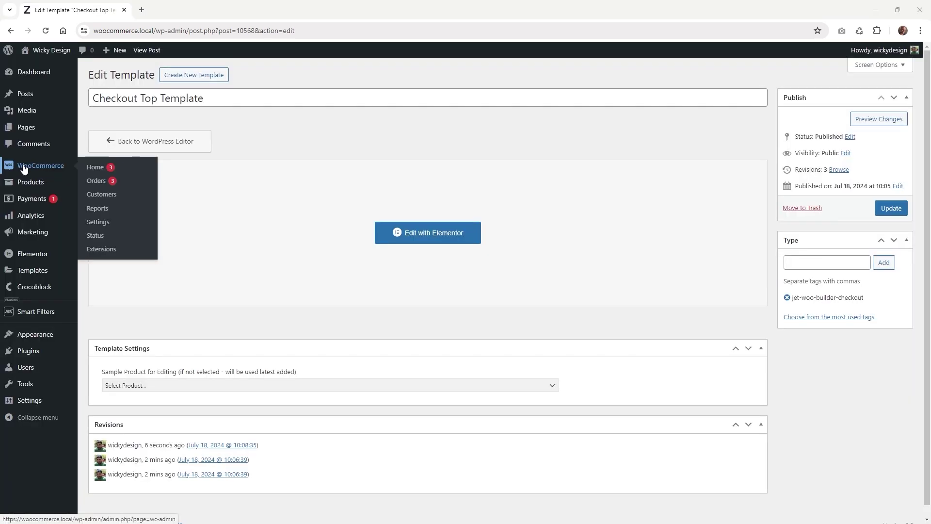
pyautogui.click(110, 226)
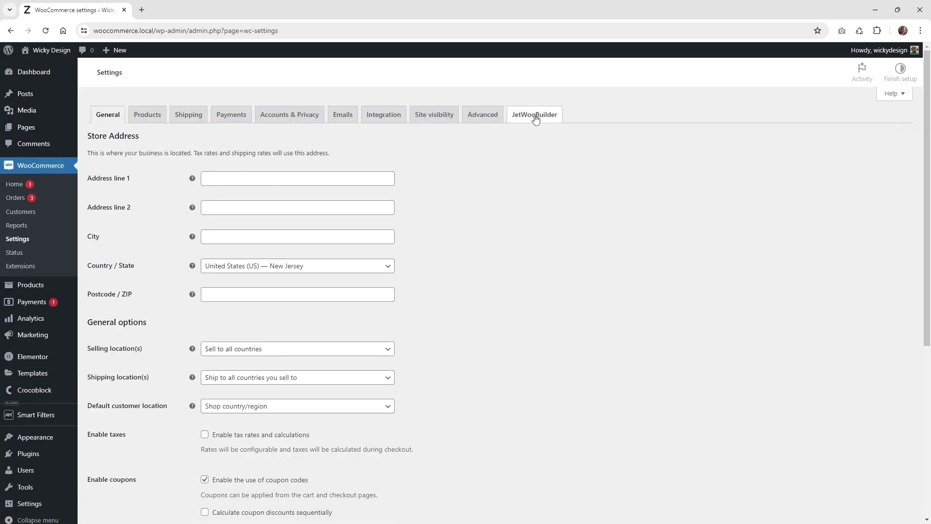
pyautogui.click(535, 116)
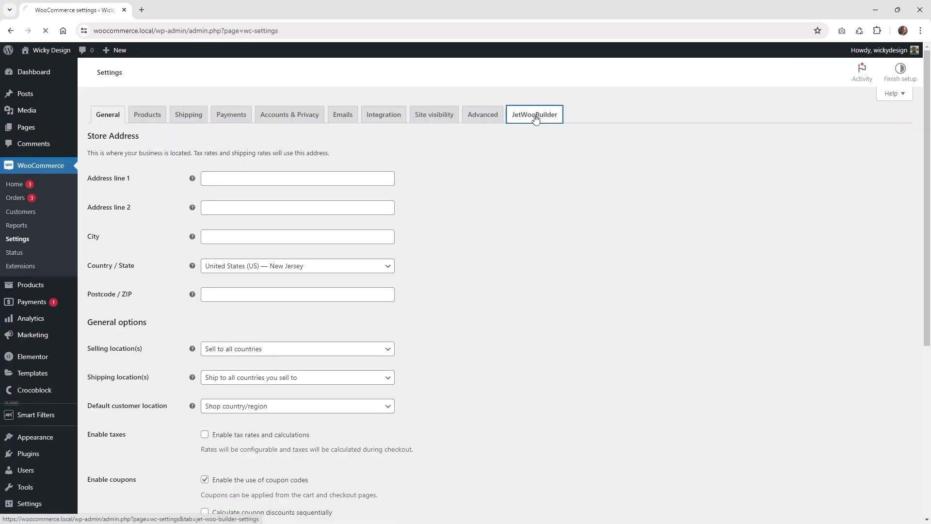
pyautogui.scroll(-12, 450, 279)
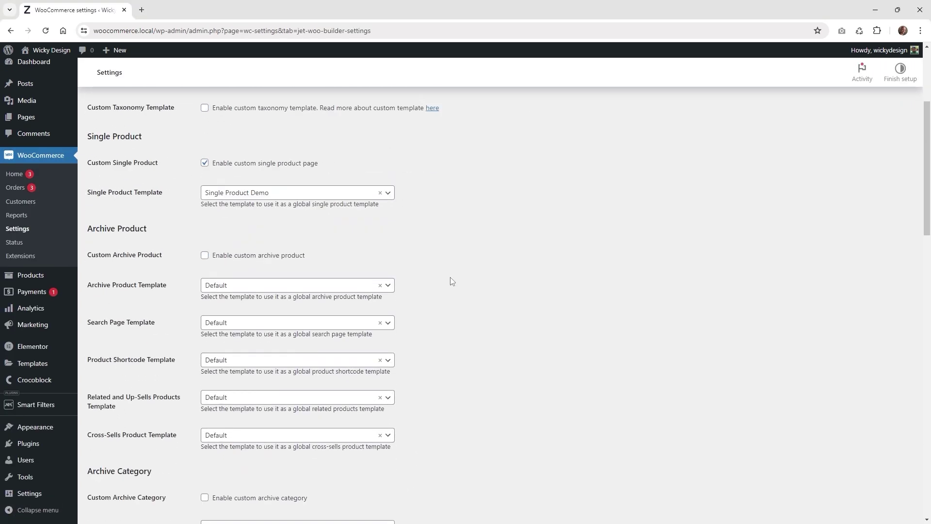
pyautogui.scroll(-2, 450, 279)
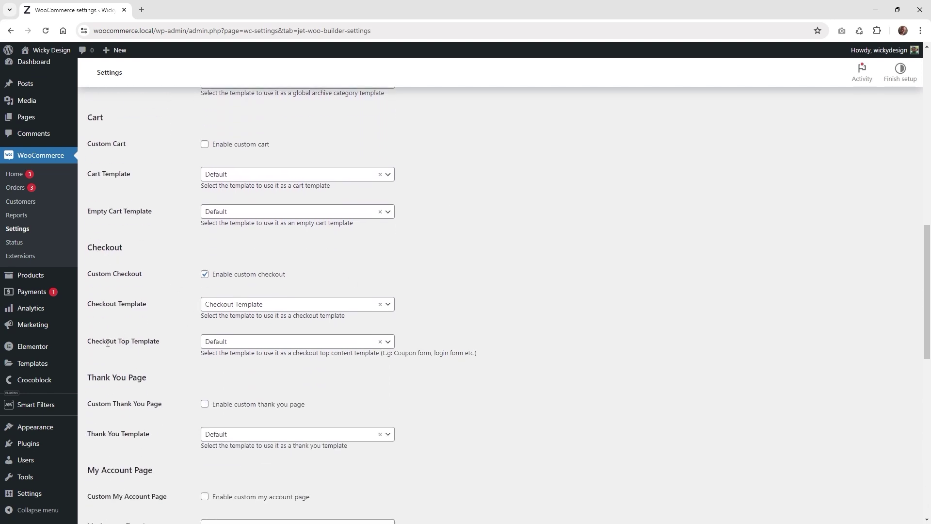
pyautogui.click(248, 343)
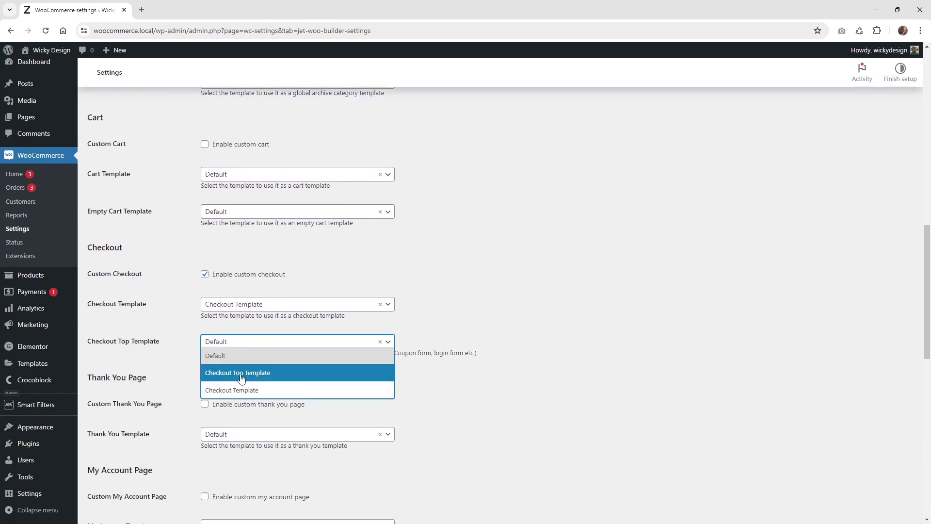
pyautogui.click(268, 375)
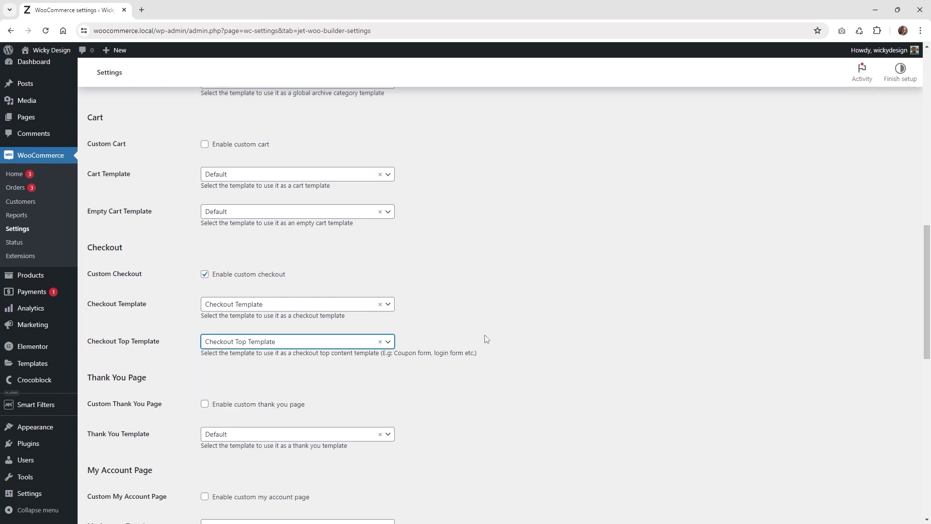
pyautogui.scroll(-10, 487, 339)
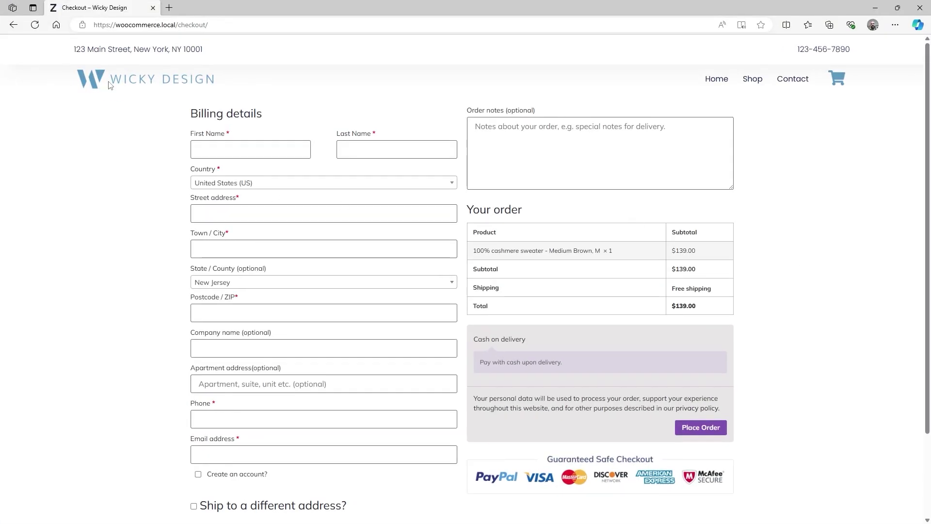
# In Edge, reload the checkout page, and expand and collapse its coupon and login forms
pyautogui.click(34, 26)
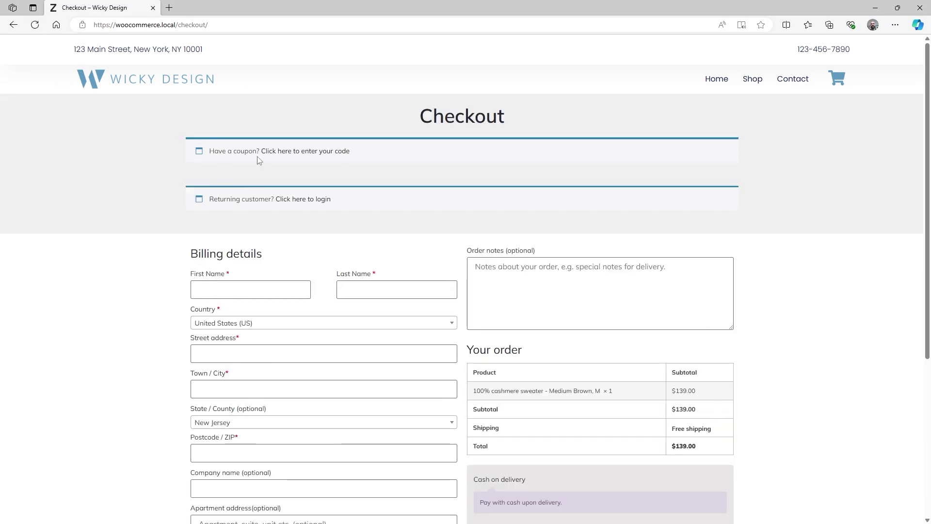
pyautogui.click(313, 152)
pyautogui.click(313, 151)
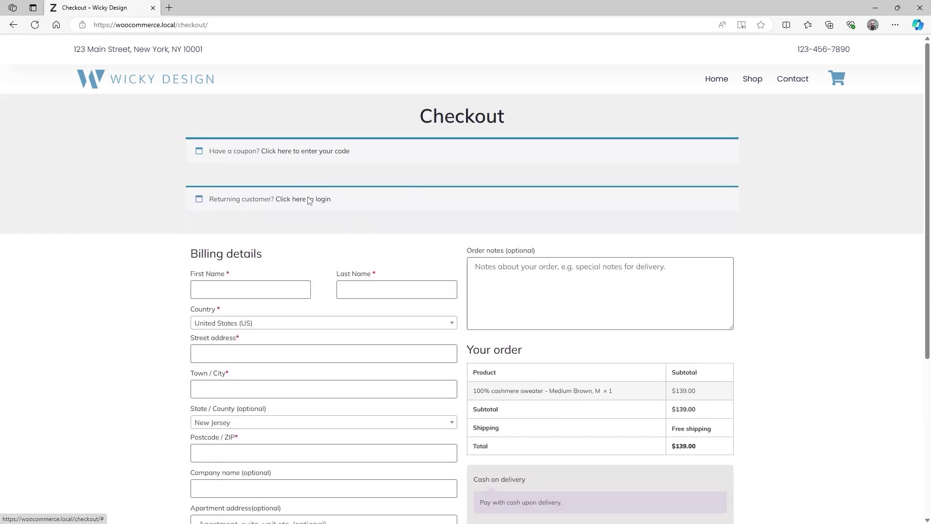
pyautogui.click(310, 203)
pyautogui.click(310, 204)
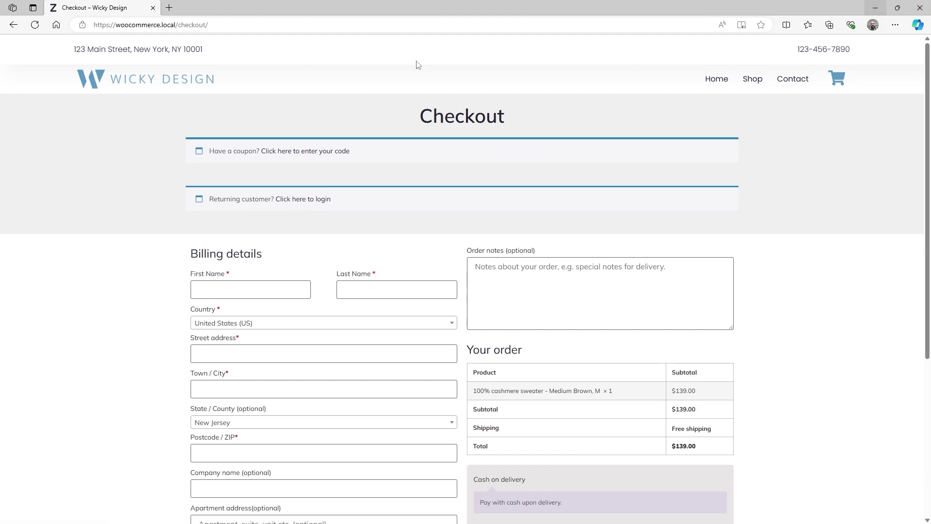
# Open the checkout page in a new Chrome tab while logged in, expand the coupon form, and examine the page
pyautogui.click(275, 26)
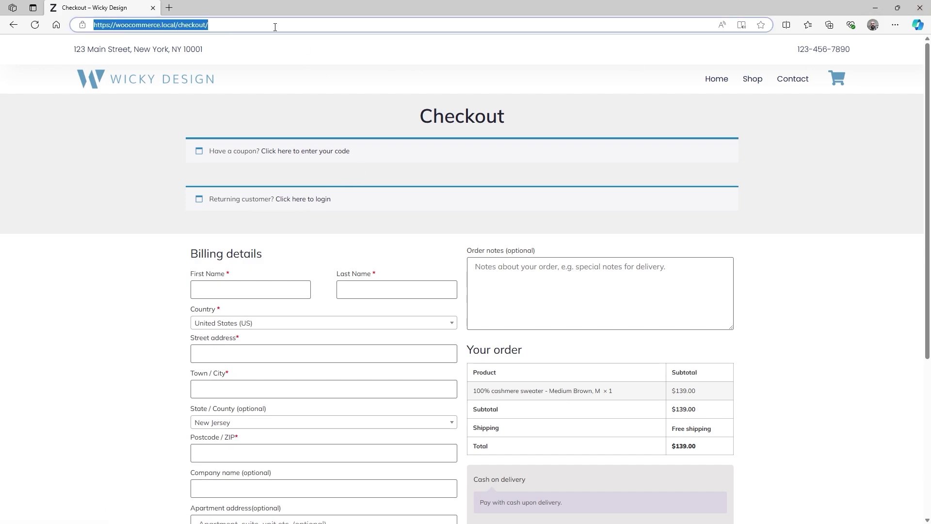
pyautogui.click(875, 8)
pyautogui.click(142, 9)
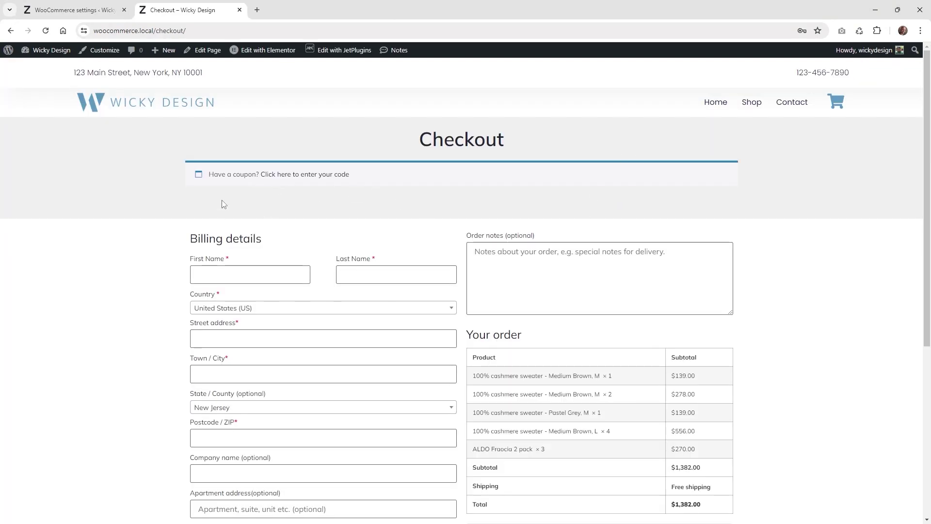
pyautogui.click(307, 175)
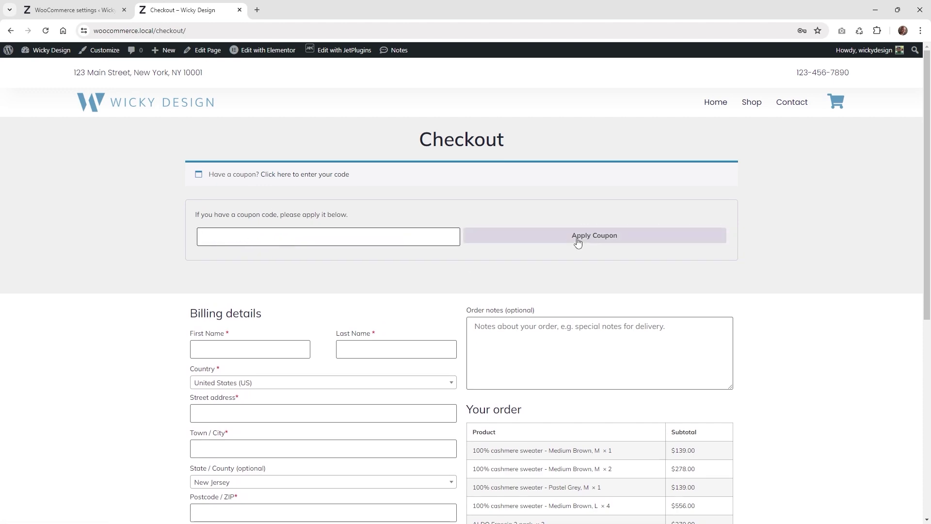
pyautogui.scroll(-4, 476, 282)
pyautogui.scroll(5, 523, 350)
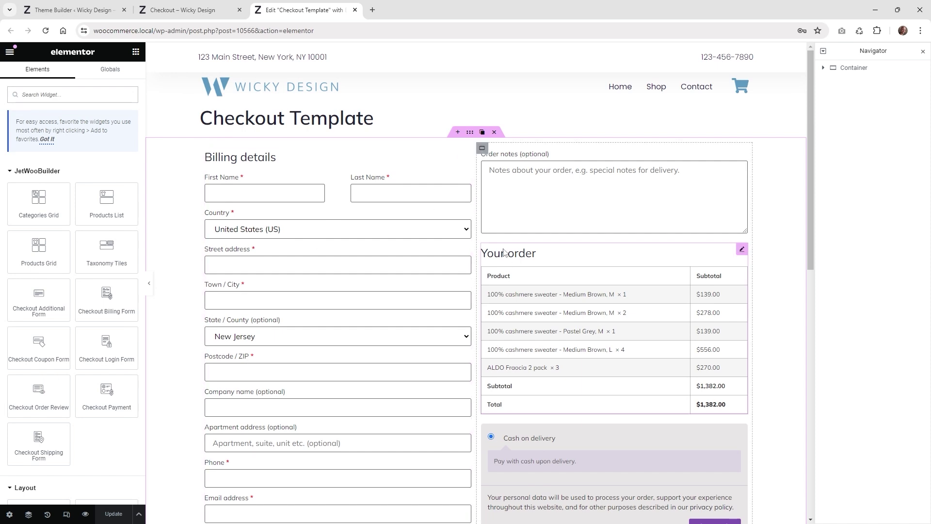
# Save the Checkout Template design to the Elementor library as "Checkout Template JetWooBuilder", and close the library
pyautogui.scroll(-1, 548, 275)
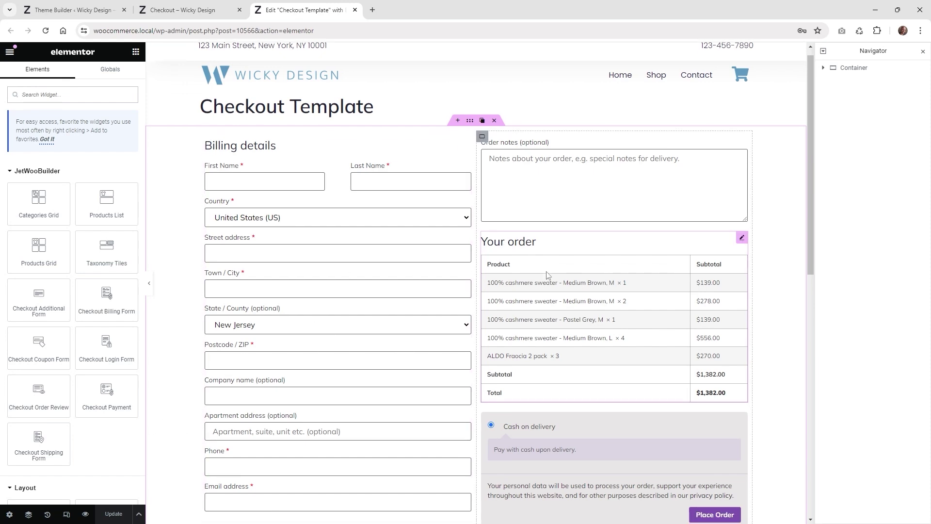
pyautogui.scroll(-2, 548, 275)
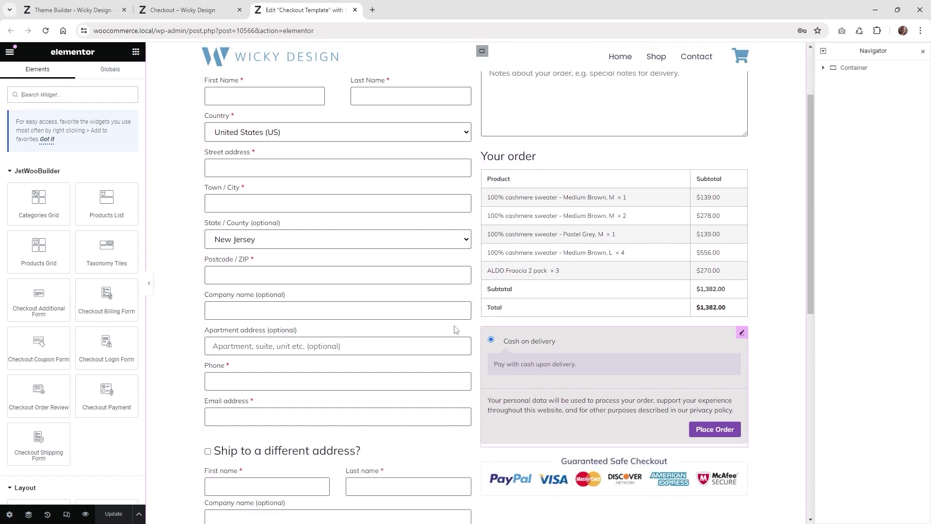
pyautogui.click(138, 514)
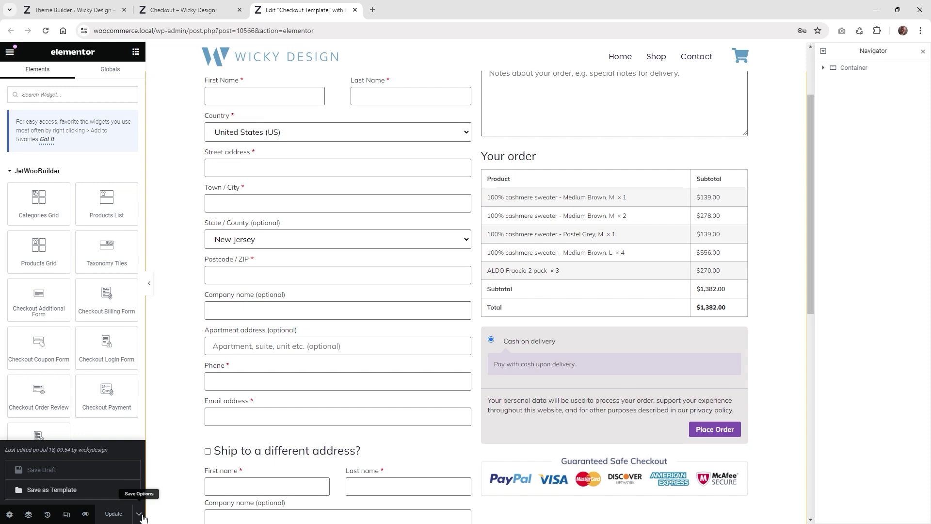
pyautogui.click(72, 490)
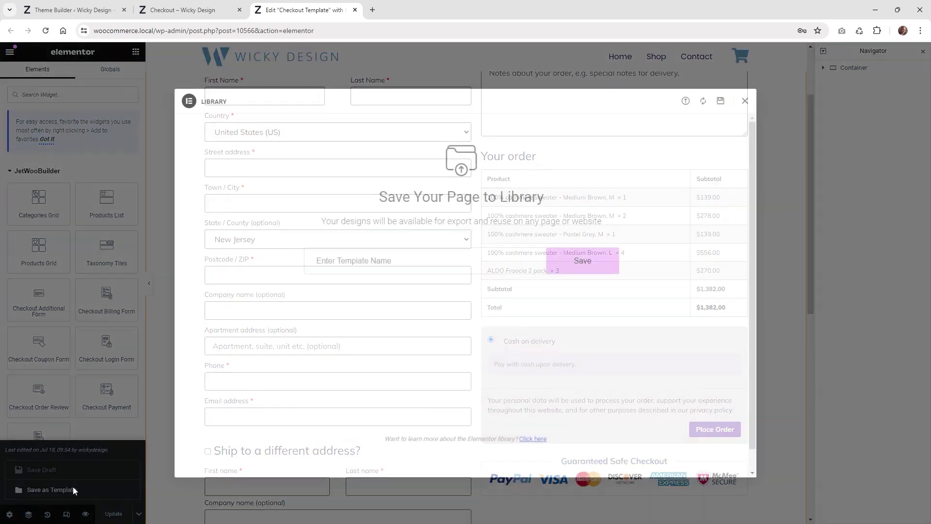
pyautogui.click(348, 264)
pyautogui.write('Checkout Template JetWooBuilder')
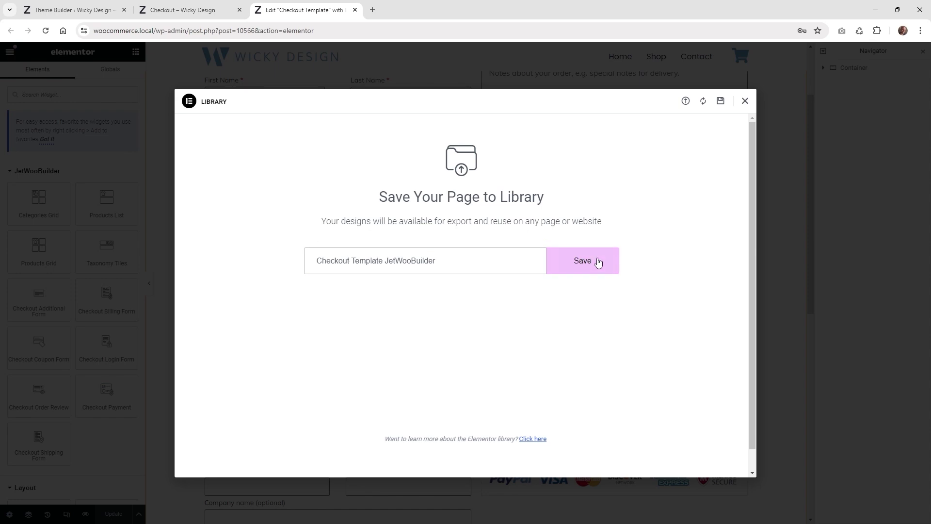
pyautogui.click(596, 261)
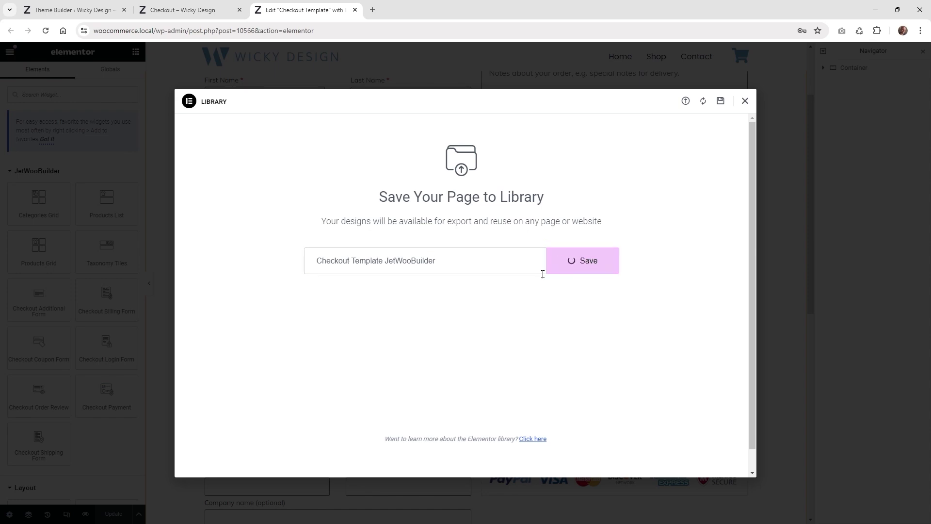
pyautogui.click(746, 101)
# From Crocoblock's Theme Templates, create a Checkout template with Elementor content type, named "Checkout JetThemeCore"
pyautogui.click(85, 4)
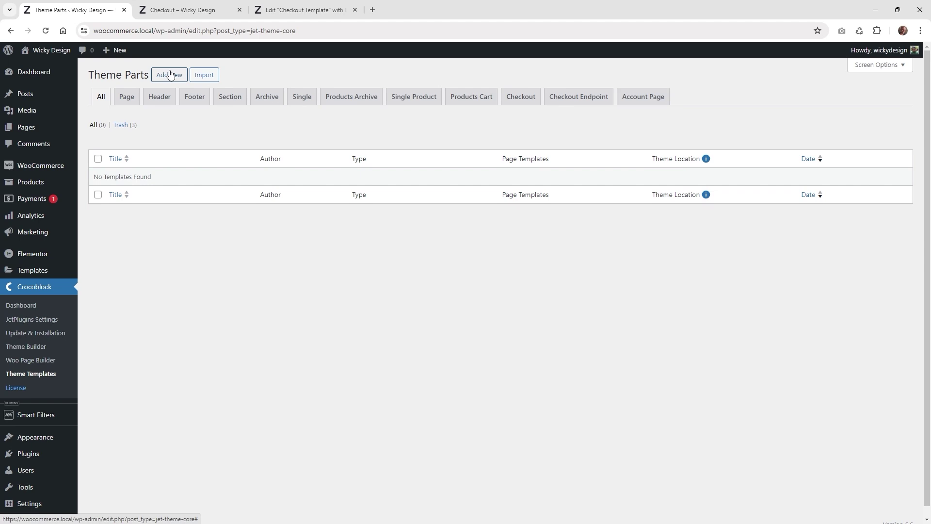
pyautogui.click(170, 74)
pyautogui.click(441, 258)
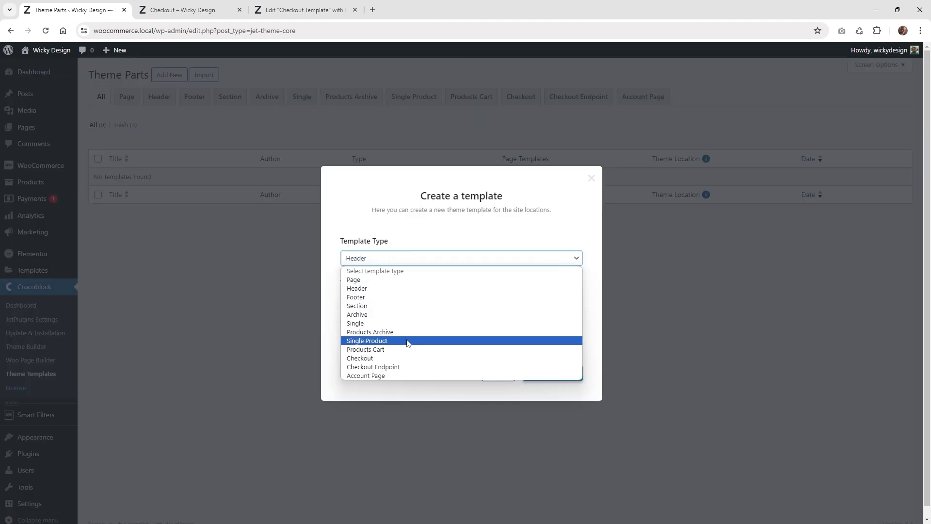
pyautogui.click(402, 358)
pyautogui.click(389, 303)
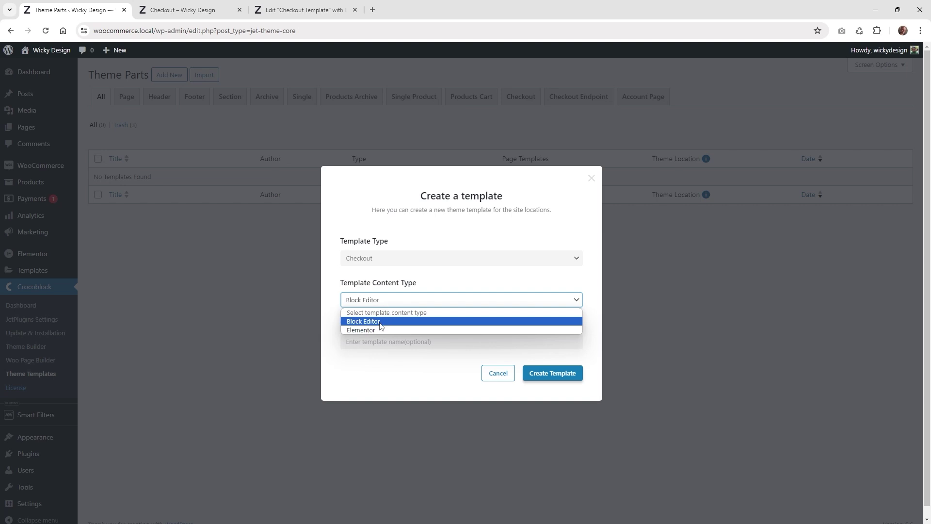
pyautogui.click(376, 330)
pyautogui.click(394, 342)
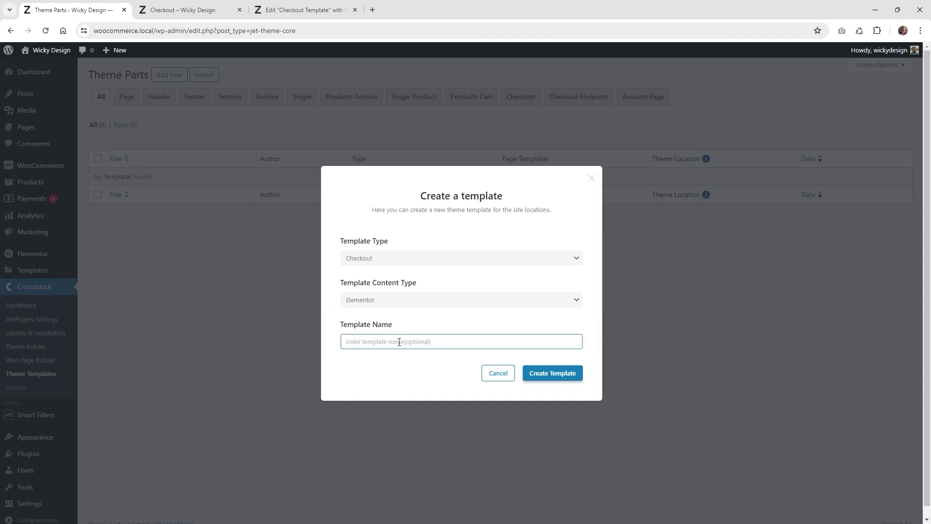
pyautogui.write('Checkout JetThemeCore')
pyautogui.click(569, 372)
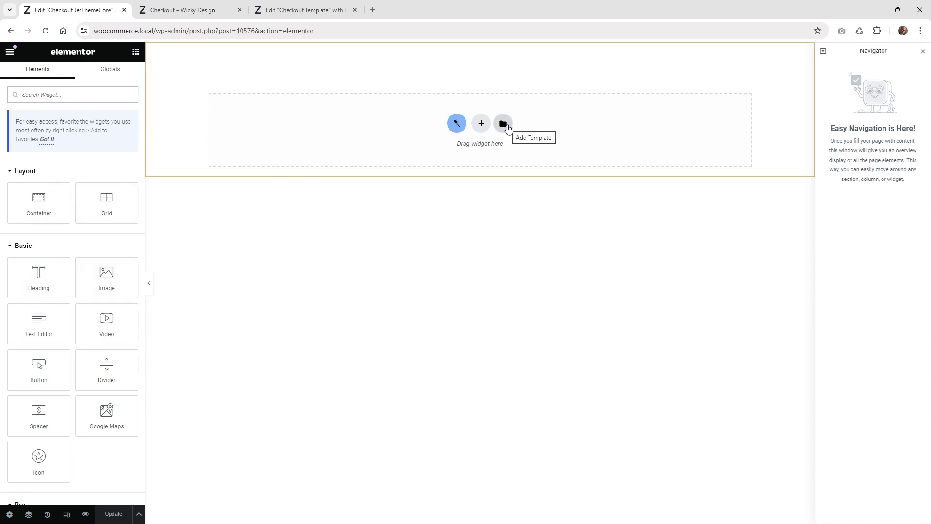
# Insert the saved "Checkout Template JetWooBuilder" template into the page, apply its page settings too, and update the template
pyautogui.click(508, 128)
pyautogui.click(494, 103)
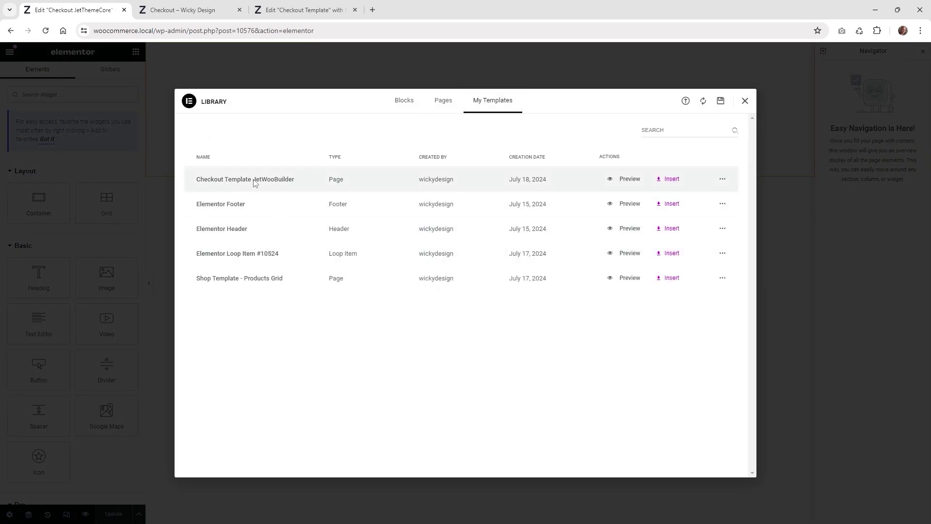
pyautogui.click(675, 180)
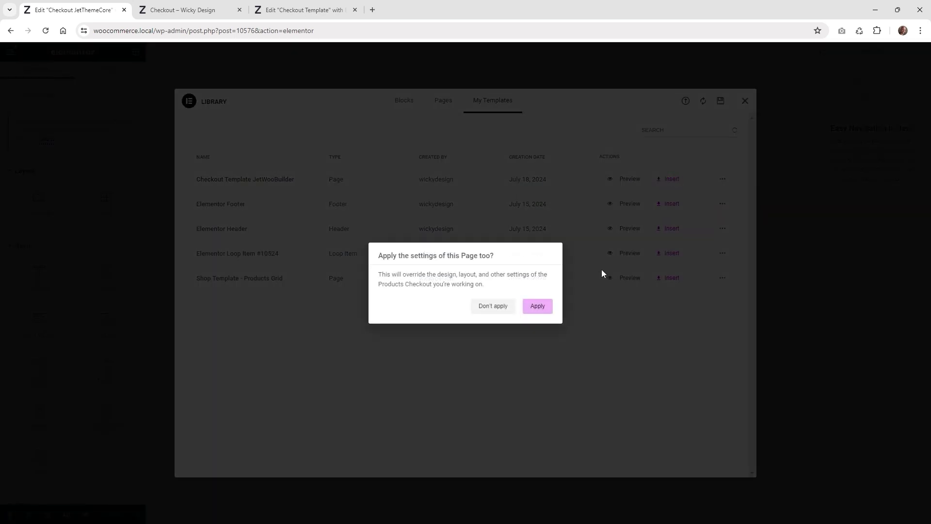
pyautogui.click(537, 306)
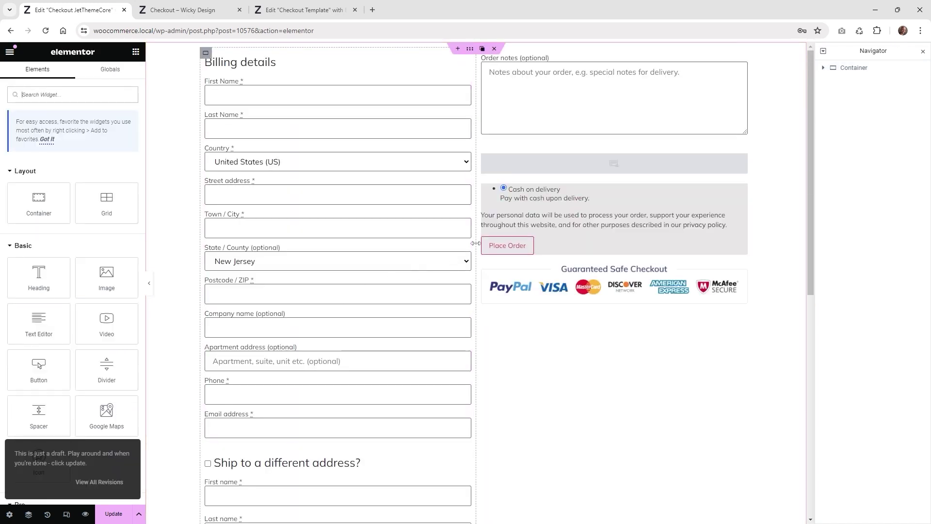
pyautogui.click(115, 518)
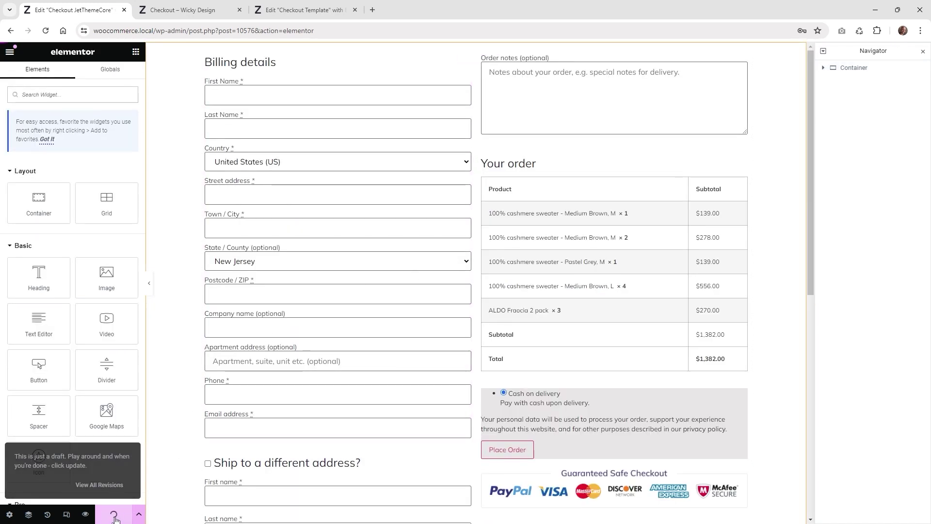
# Exit the Elementor editor and return to the Theme Parts list in the WordPress admin
pyautogui.click(9, 51)
pyautogui.click(48, 279)
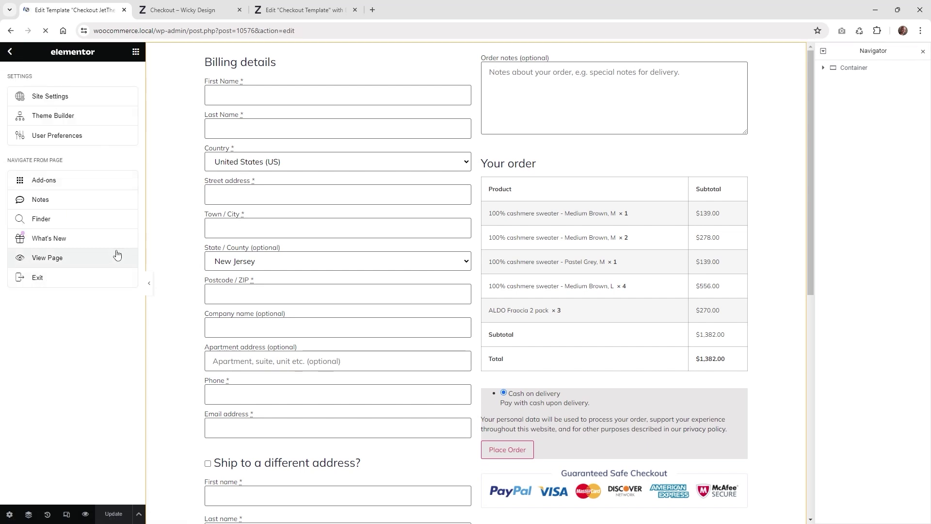
pyautogui.click(13, 66)
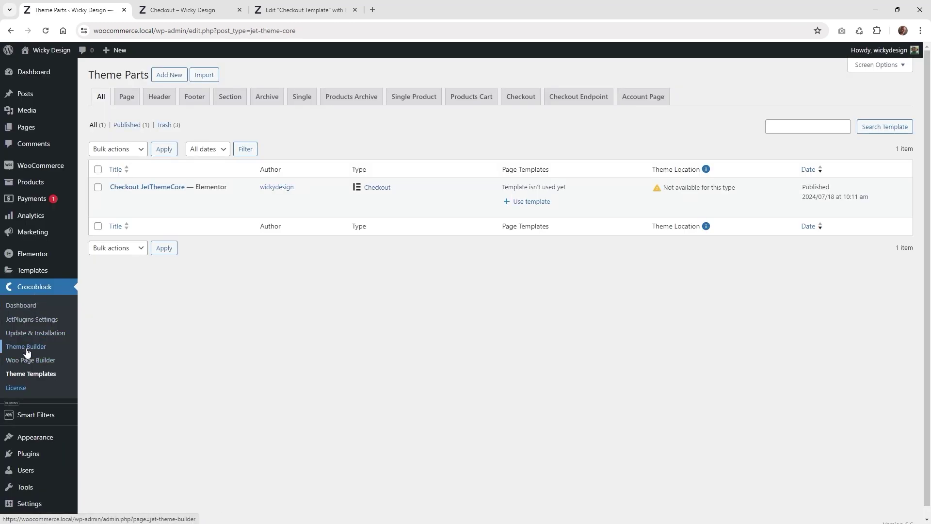
# In Crocoblock's Theme Builder, create a page template with the condition Include, WooCommerce, Products Checkout
pyautogui.click(28, 348)
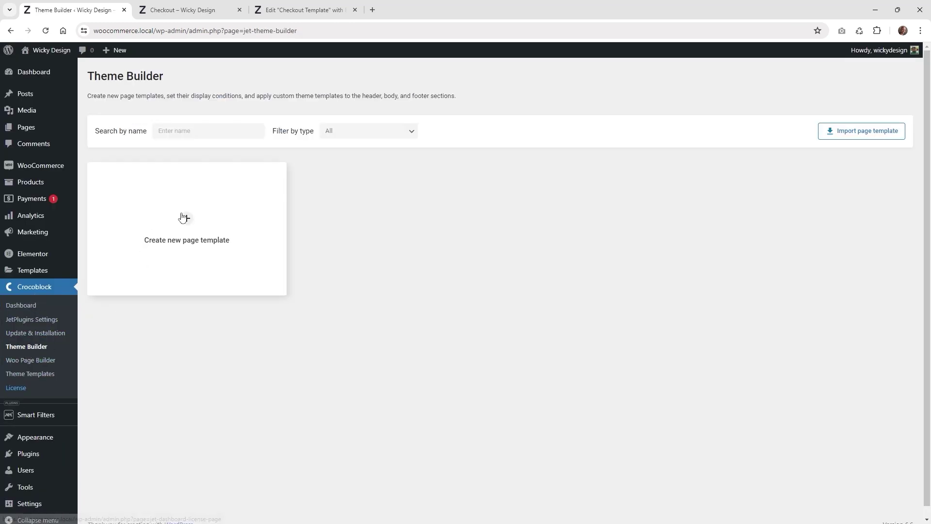
pyautogui.click(187, 219)
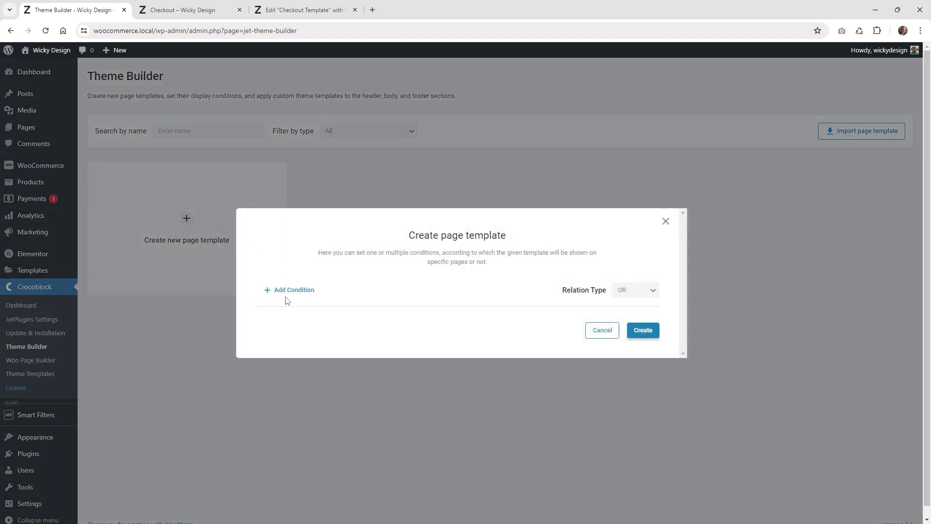
pyautogui.click(353, 280)
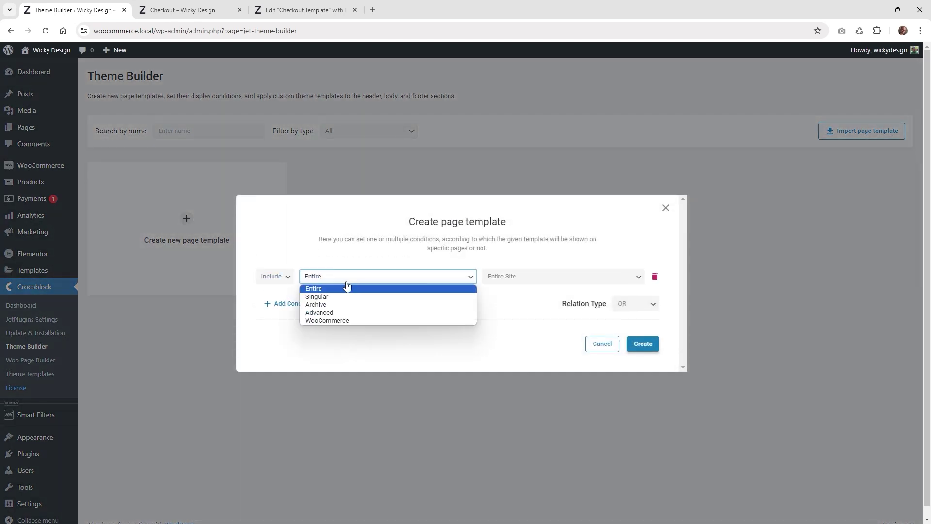
pyautogui.click(331, 320)
pyautogui.click(497, 276)
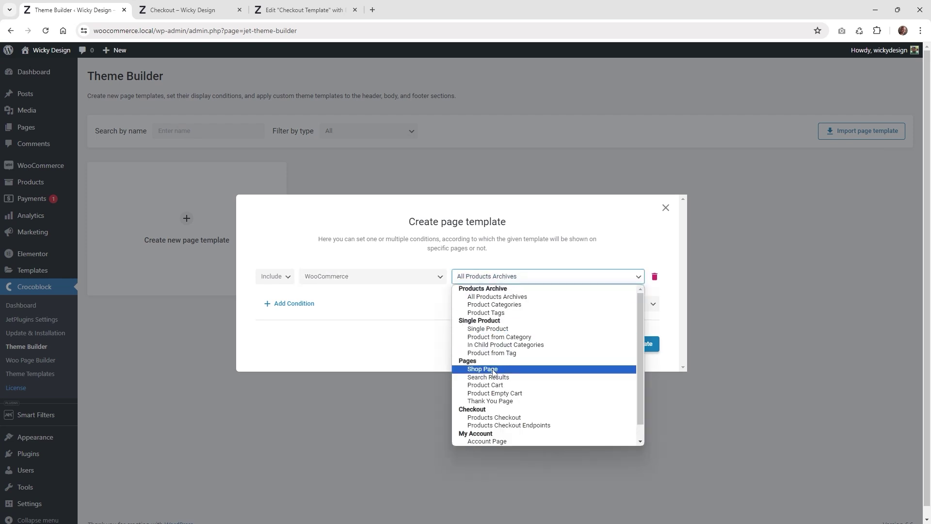
pyautogui.click(490, 419)
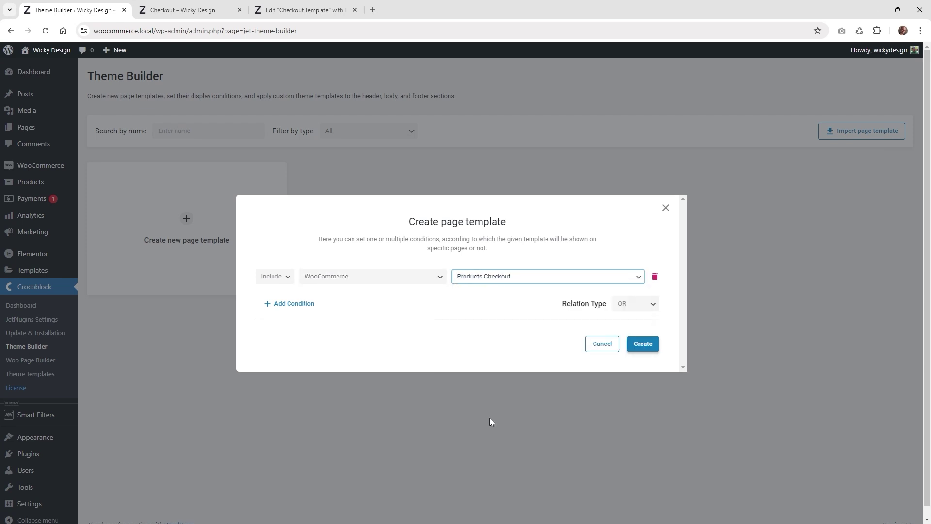
pyautogui.click(637, 348)
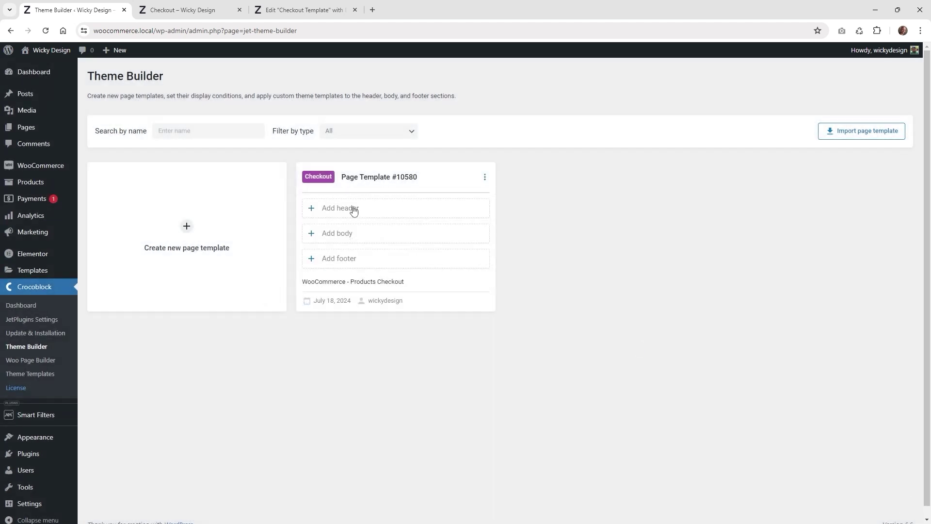
# Add "Checkout JetThemeCore" from the template library as the body of the new Checkout page template
pyautogui.click(349, 236)
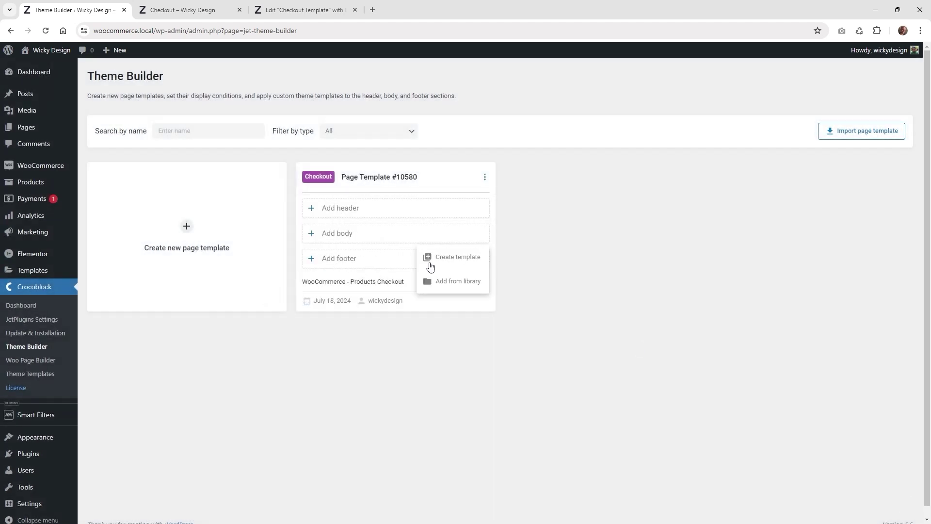
pyautogui.click(458, 285)
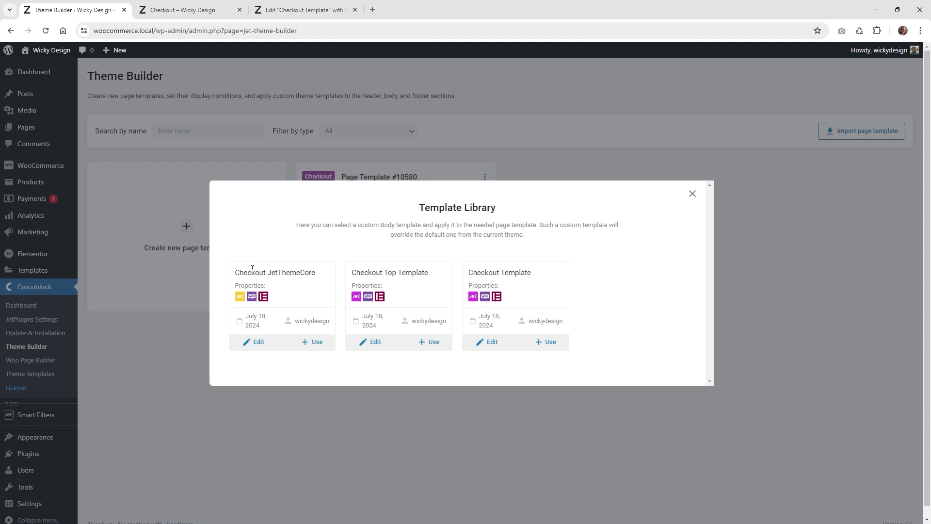
pyautogui.click(316, 343)
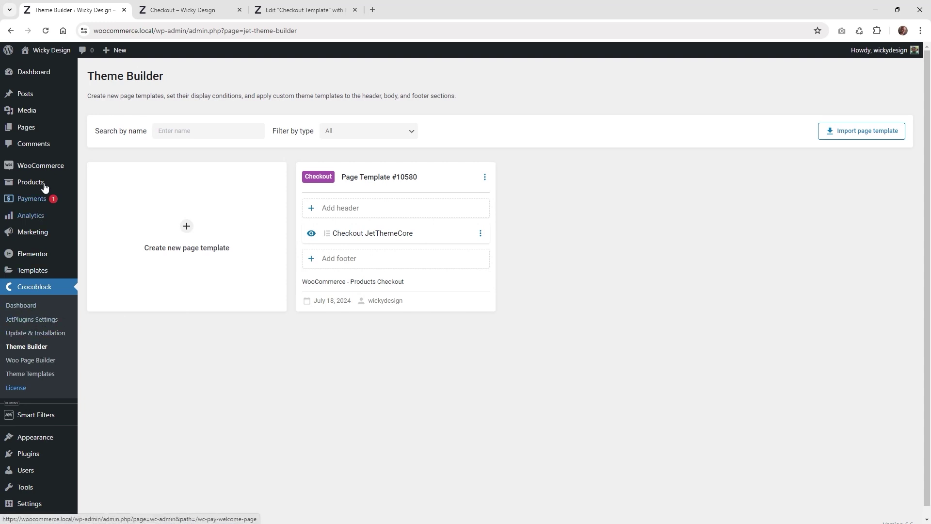
# In WooCommerce's JetWooBuilder settings, disable the custom checkout, set Checkout Template and Checkout Top Template to Default, and save the changes
pyautogui.moveTo(49, 165)
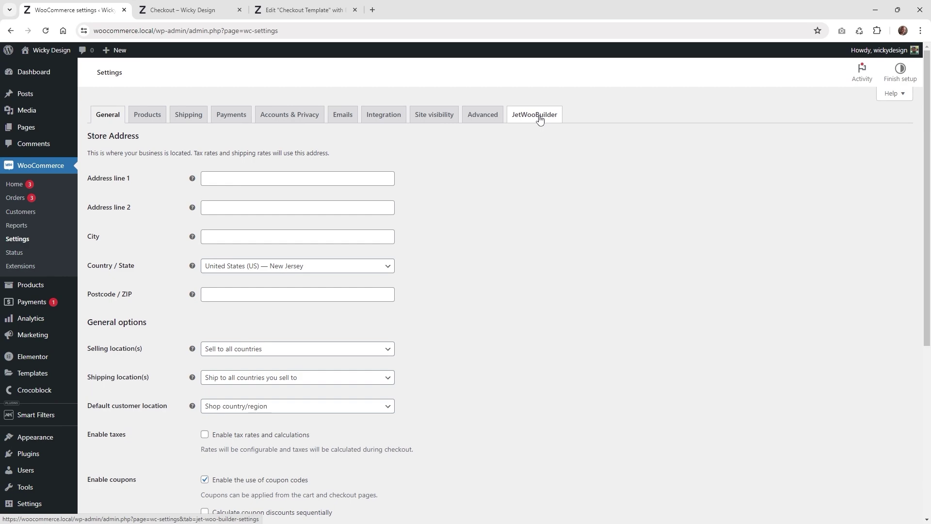
pyautogui.click(540, 119)
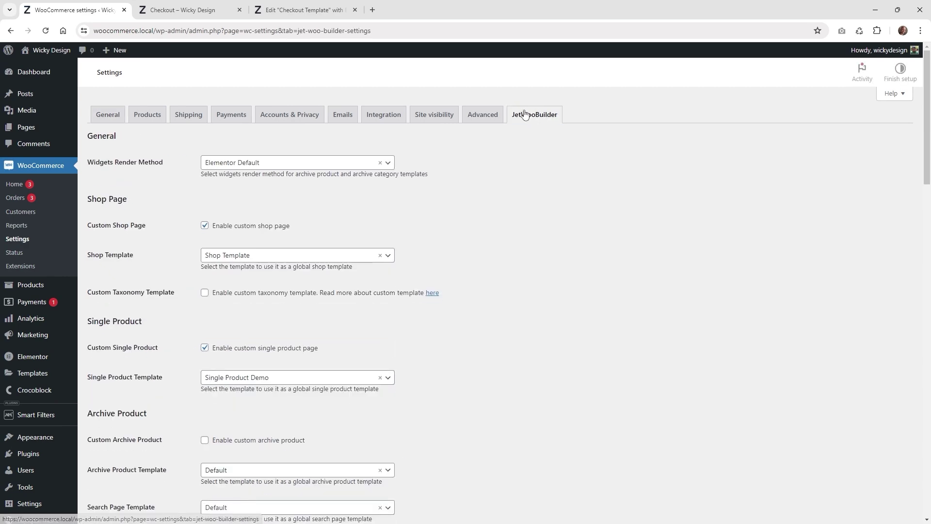
pyautogui.scroll(-2, 487, 257)
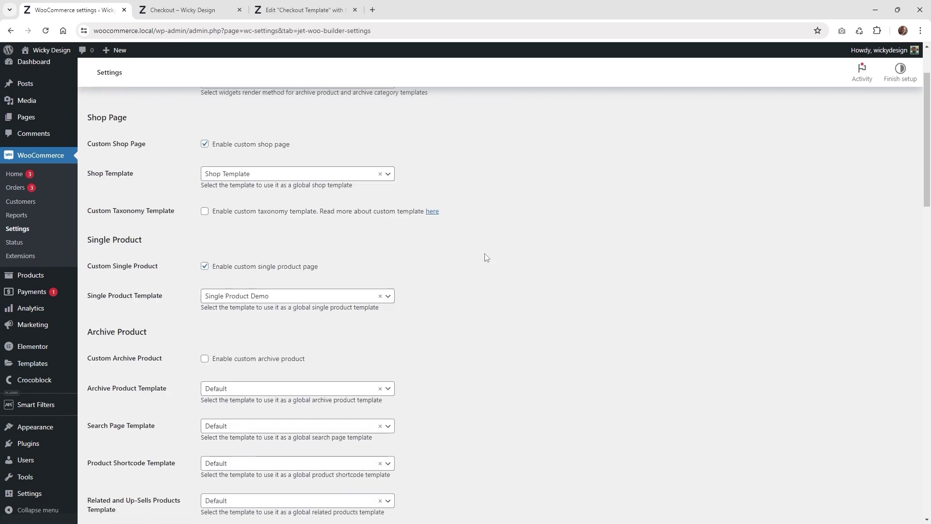
pyautogui.scroll(-10, 487, 258)
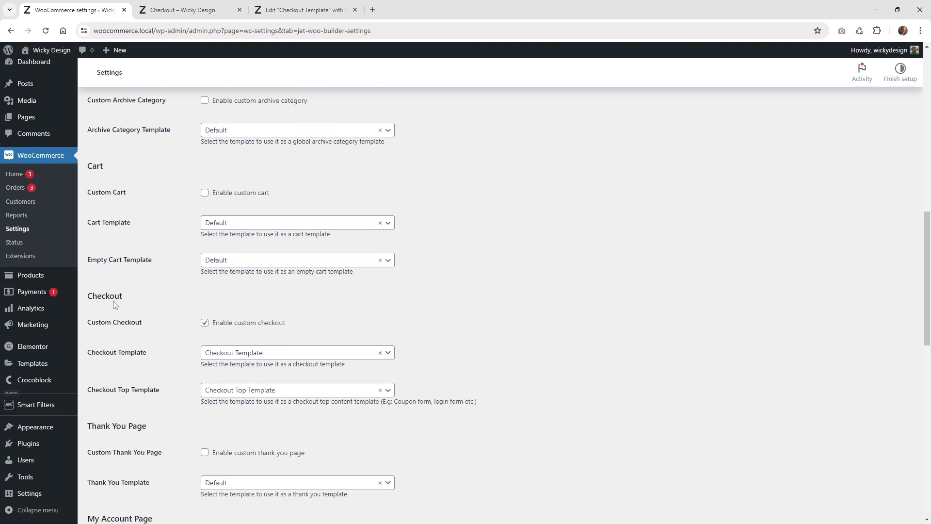
pyautogui.click(229, 324)
pyautogui.click(259, 351)
pyautogui.click(264, 367)
pyautogui.click(258, 389)
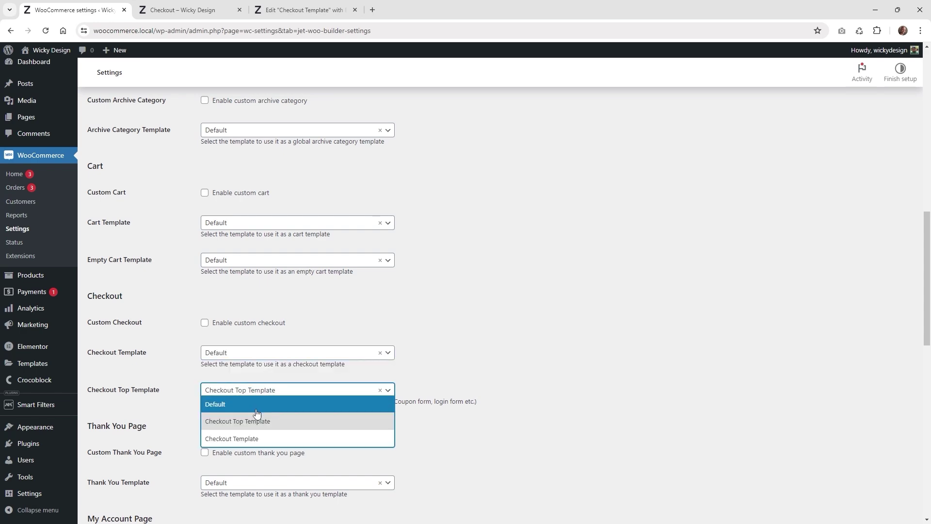
pyautogui.click(359, 406)
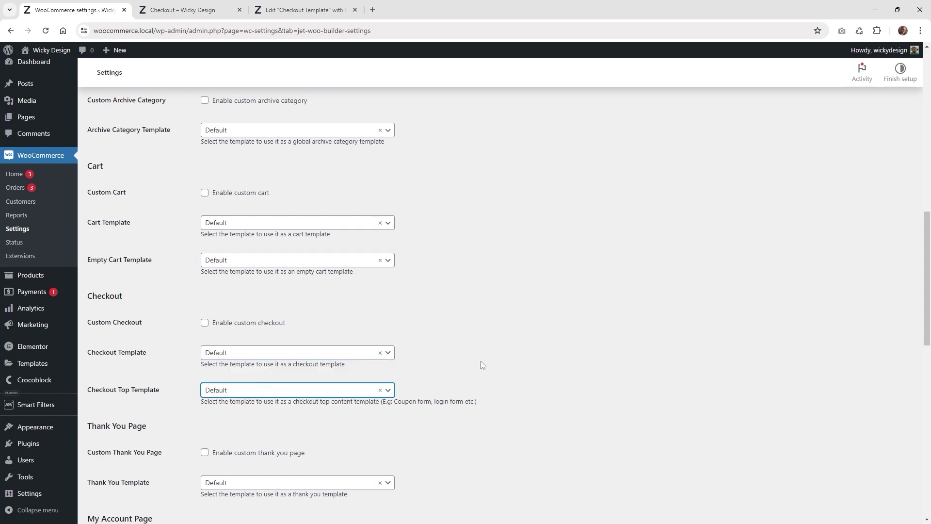
pyautogui.scroll(-10, 249, 425)
pyautogui.click(128, 475)
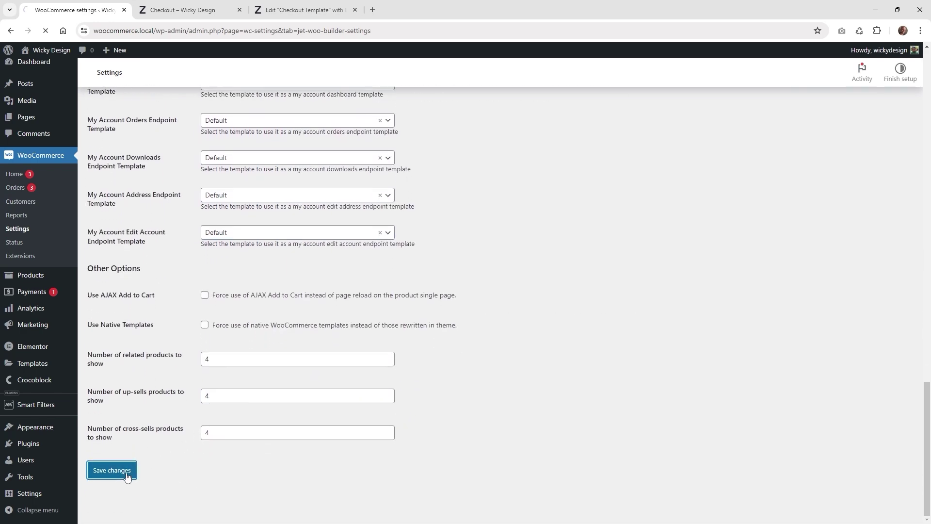
# Switch to Edge, reload the checkout page, examine its layout from top to bottom, and minimize the browser
pyautogui.hotkey('alt', 'Tab')
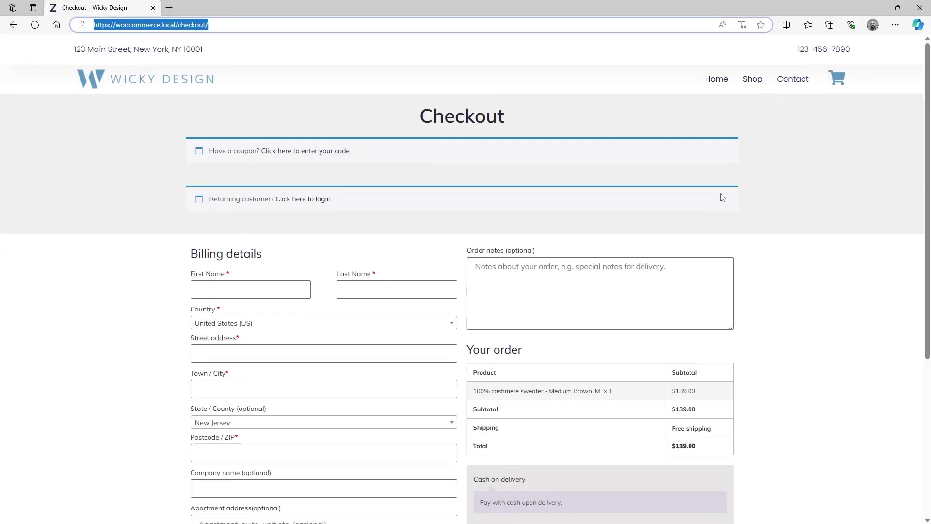
pyautogui.click(35, 24)
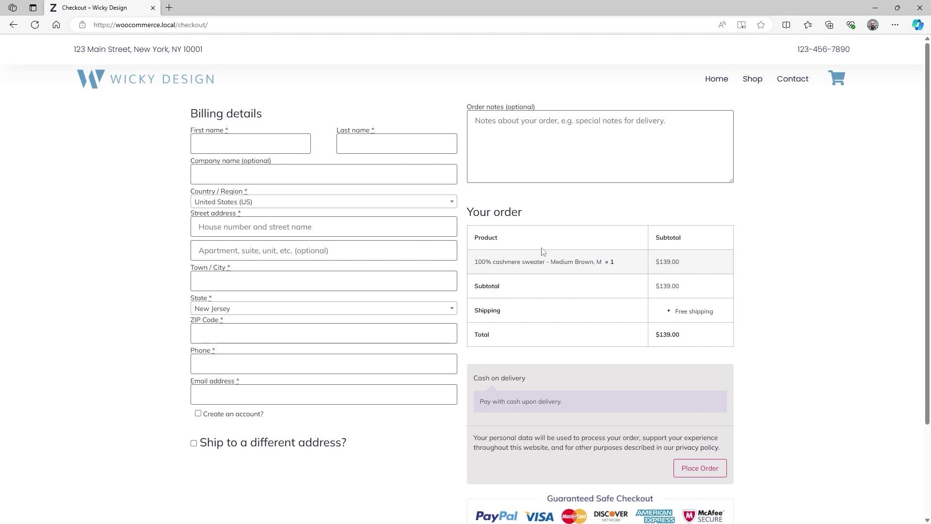
pyautogui.scroll(-3, 501, 313)
pyautogui.scroll(3, 501, 313)
pyautogui.click(875, 12)
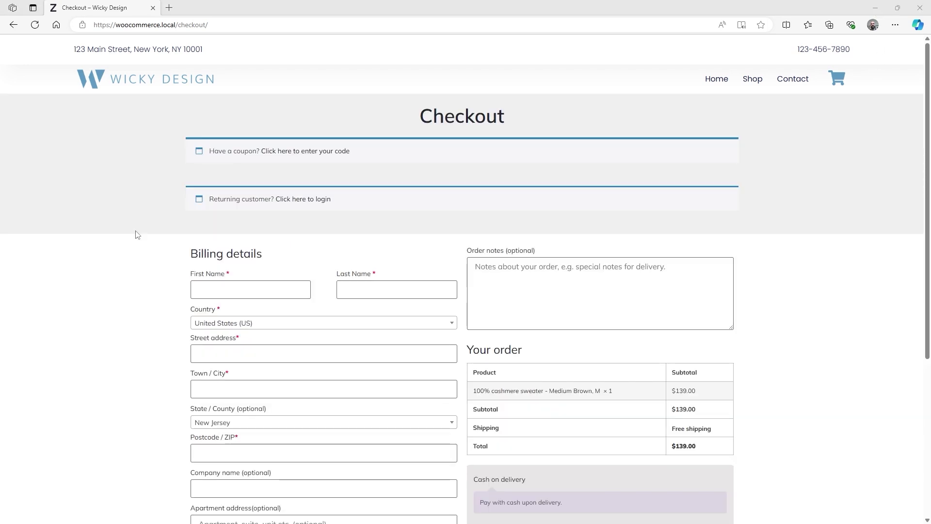